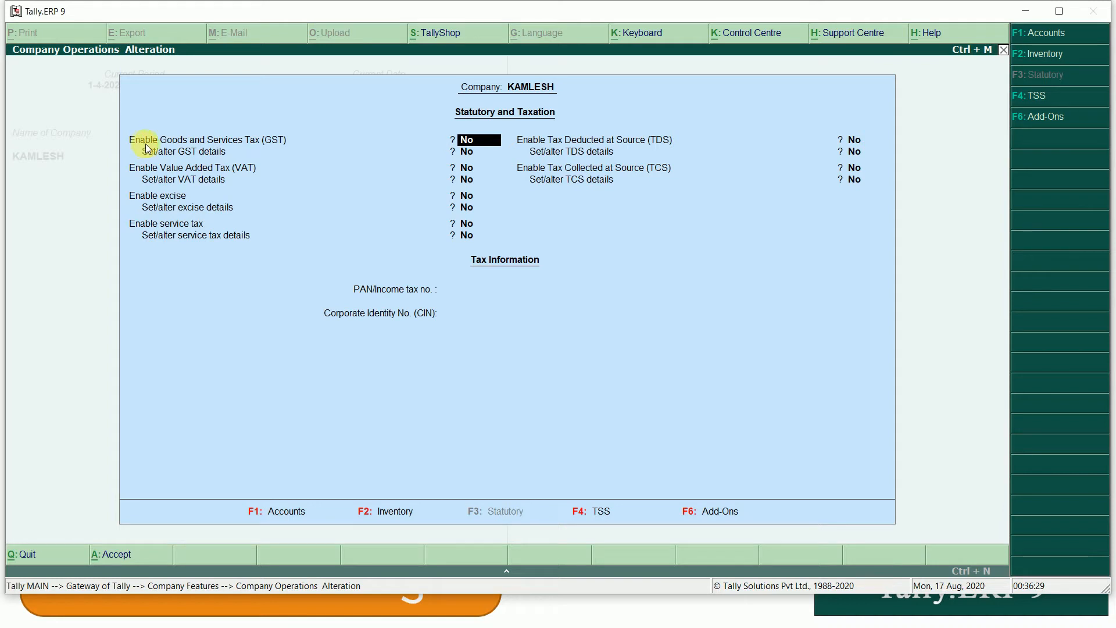
- Enable GST for KAMLESH with state Chhattisgarh and Regular registration
{"action": "type", "text": "Y"}
{"action": "key", "text": "Return"}
{"action": "type", "text": "Y"}
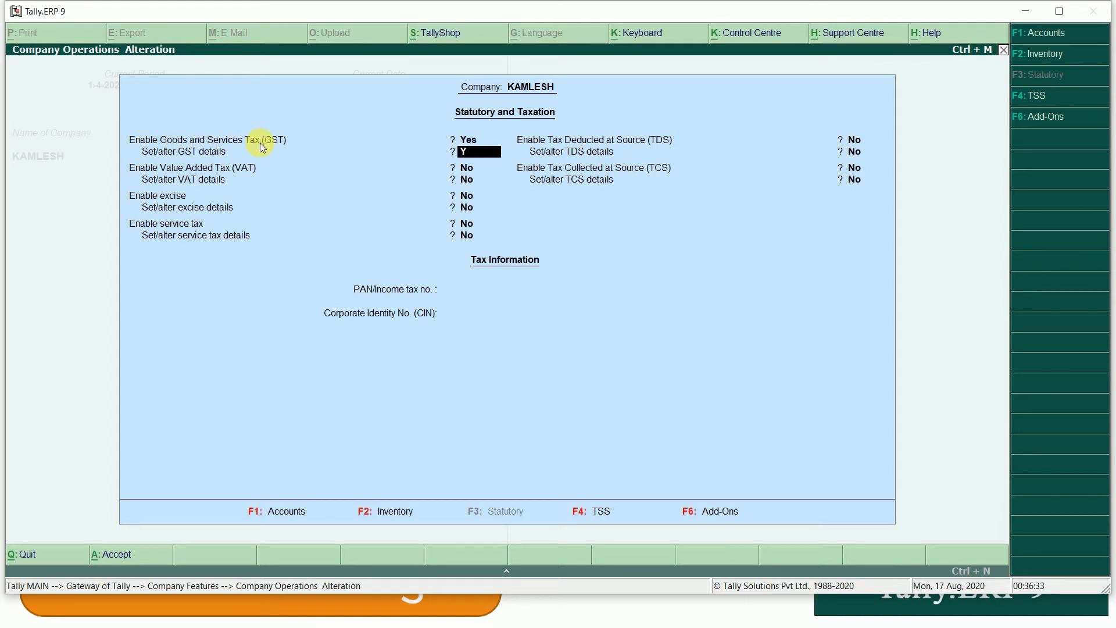
{"action": "key", "text": "Return"}
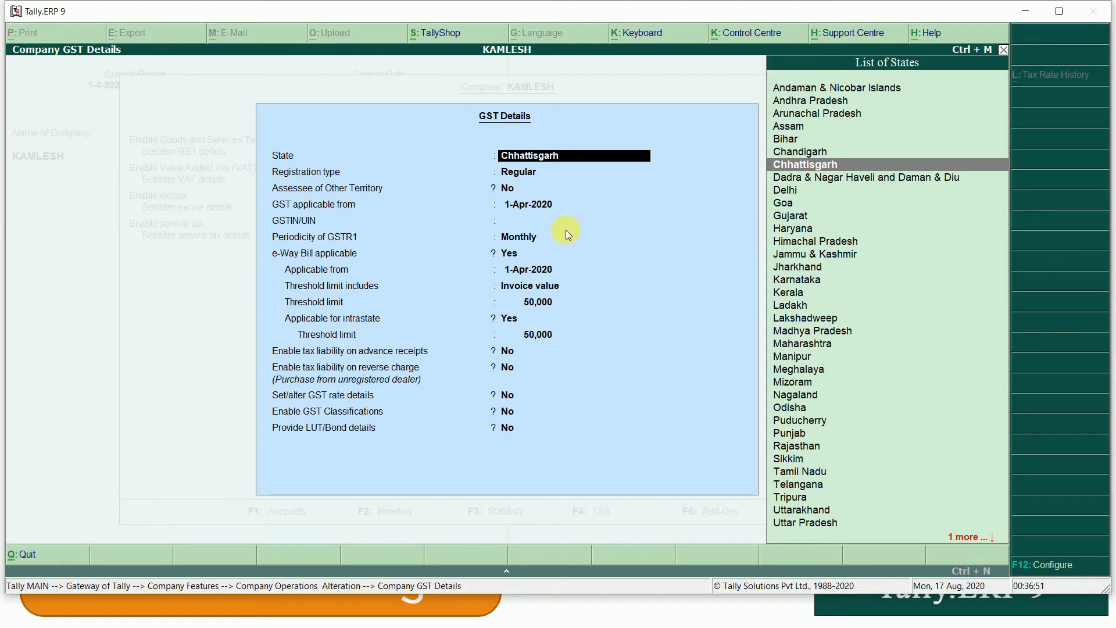
{"action": "key", "text": "Return"}
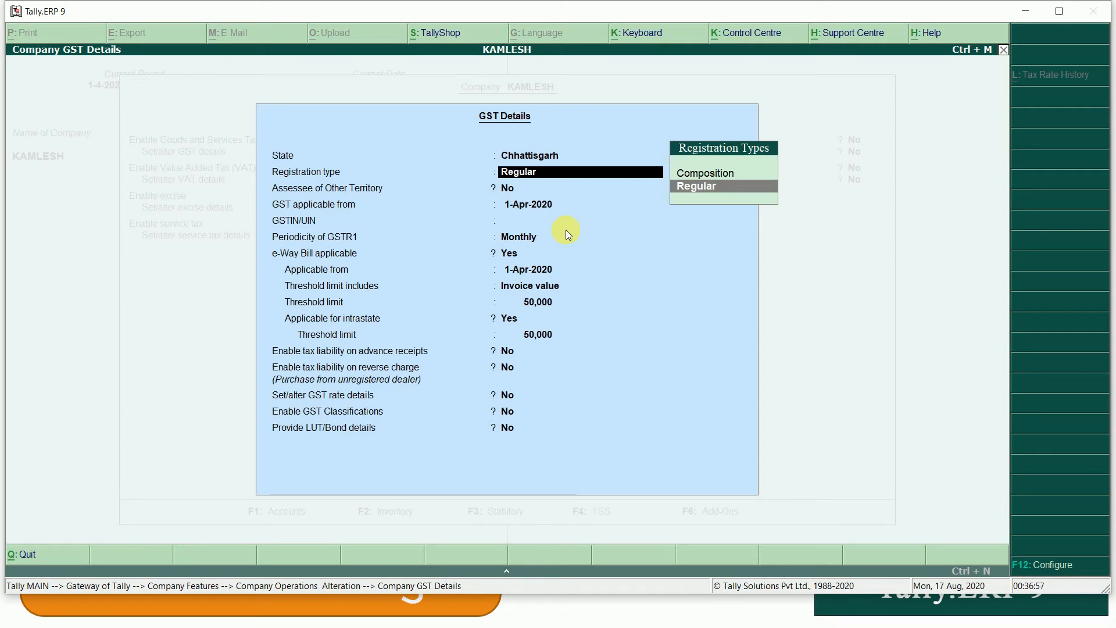
{"action": "key", "text": "Return"}
- Enter the company's GSTIN, keep monthly GSTR1 periodicity, and save the GST details
{"action": "key", "text": "Return"}
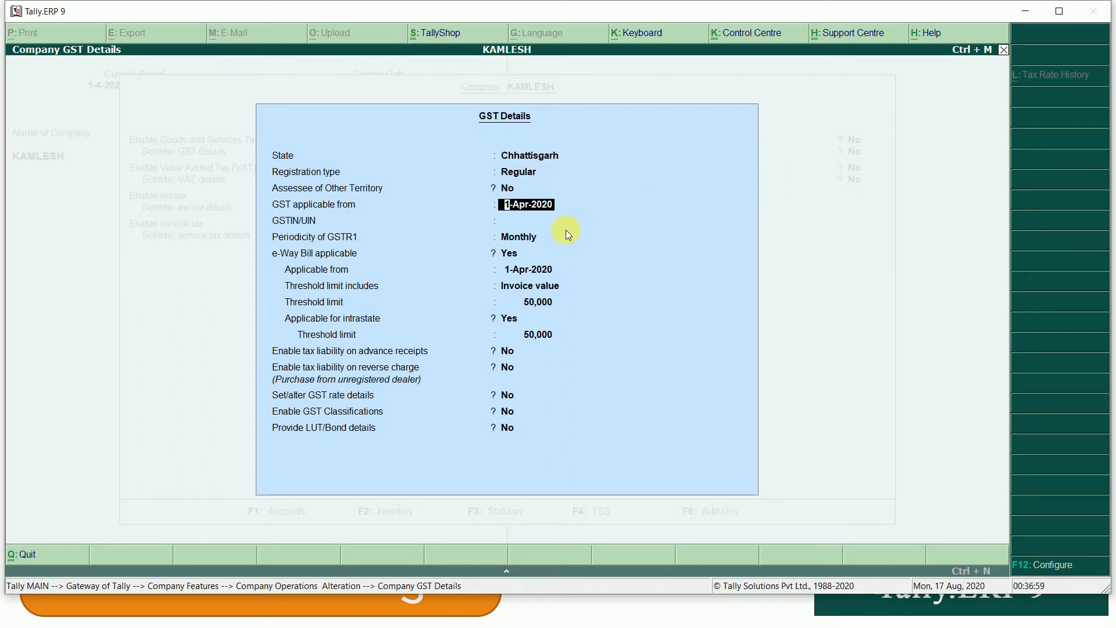
{"action": "key", "text": "Return"}
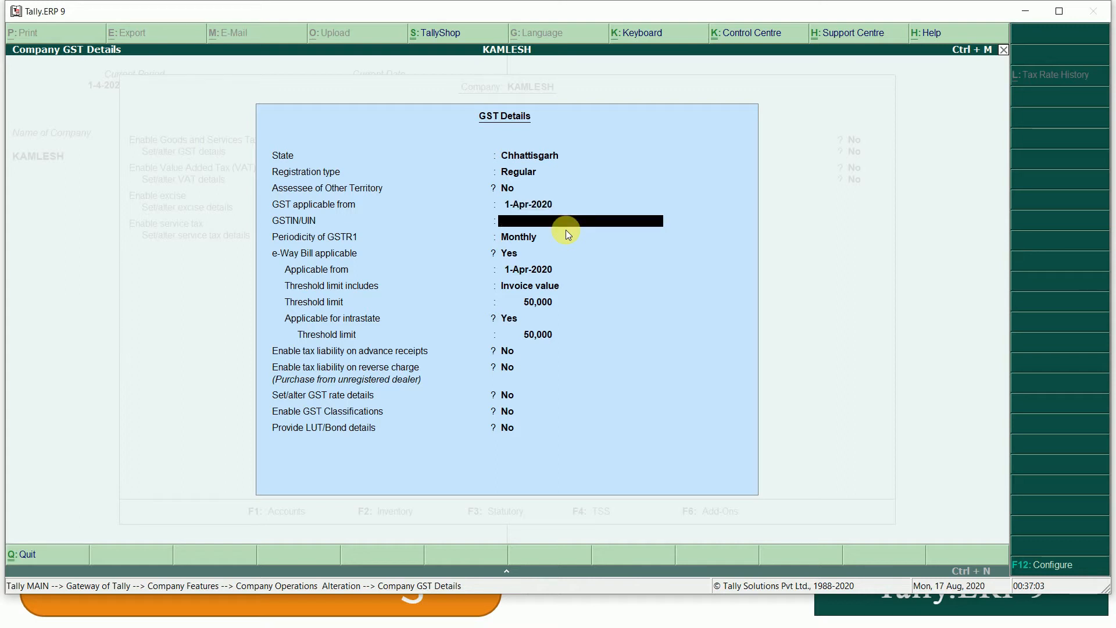
{"action": "key", "text": "Return"}
{"action": "key", "text": "Return"}
{"action": "key", "text": "Return"}
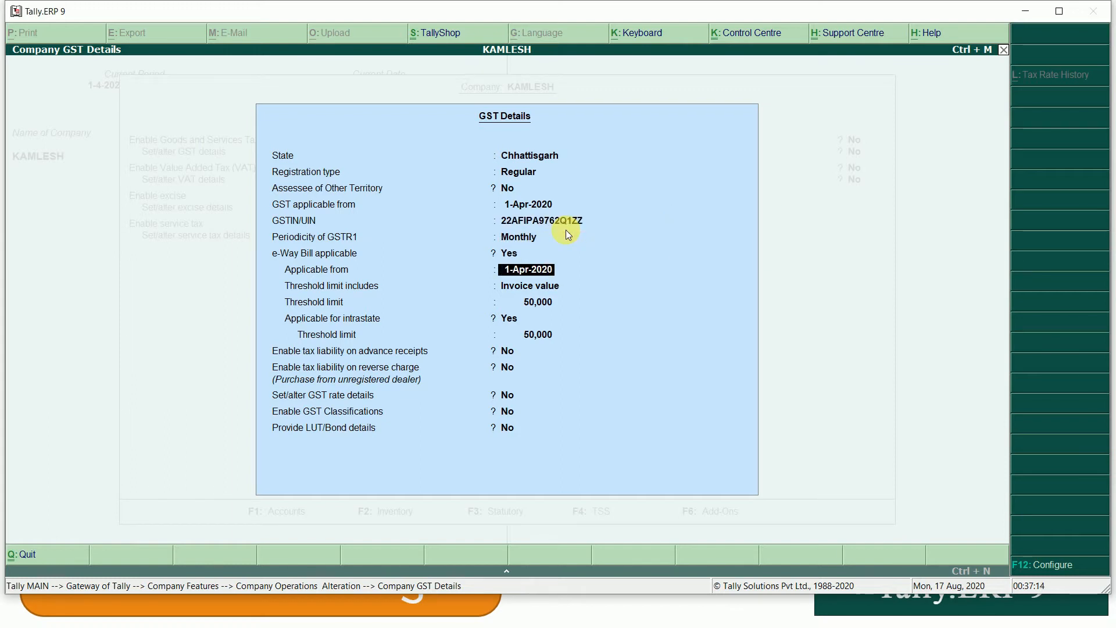
{"action": "key", "text": "Return"}
{"action": "key", "text": "Return"}
{"action": "key", "text": "ctrl+a"}
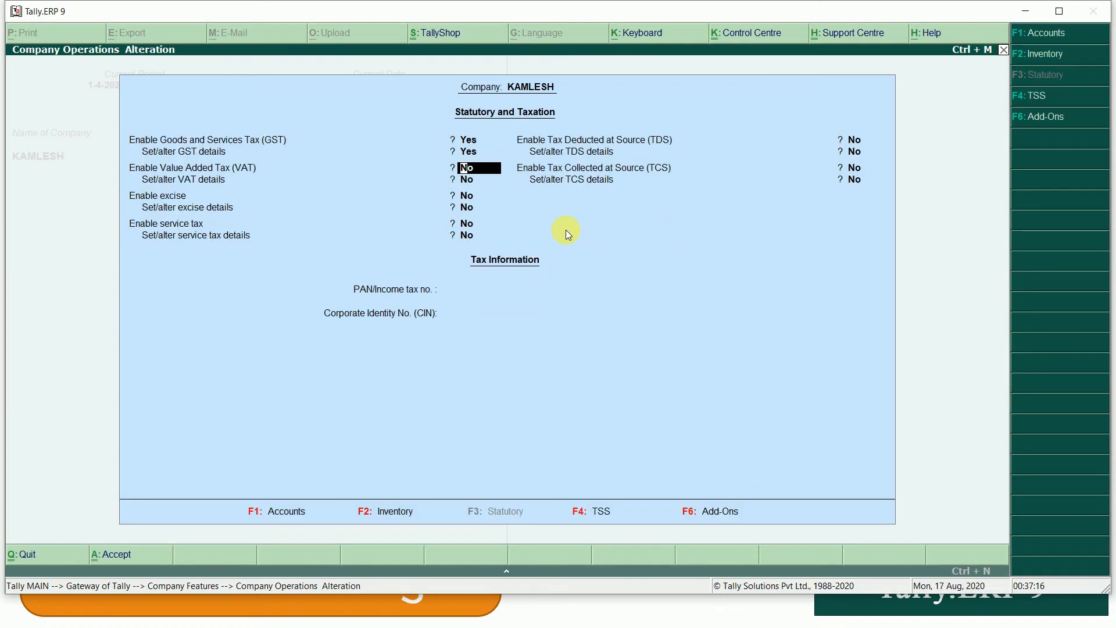
{"action": "key", "text": "ctrl+a"}
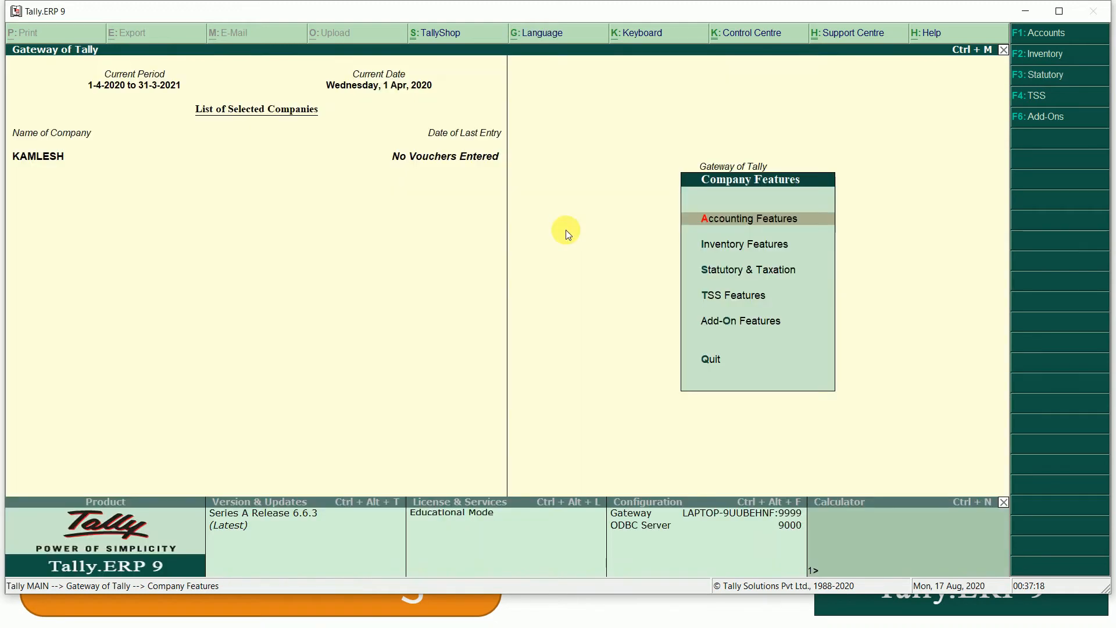
- Return to Gateway of Tally and start Purchase voucher No. 1 dated 1-Apr-2020
{"action": "key", "text": "Escape"}
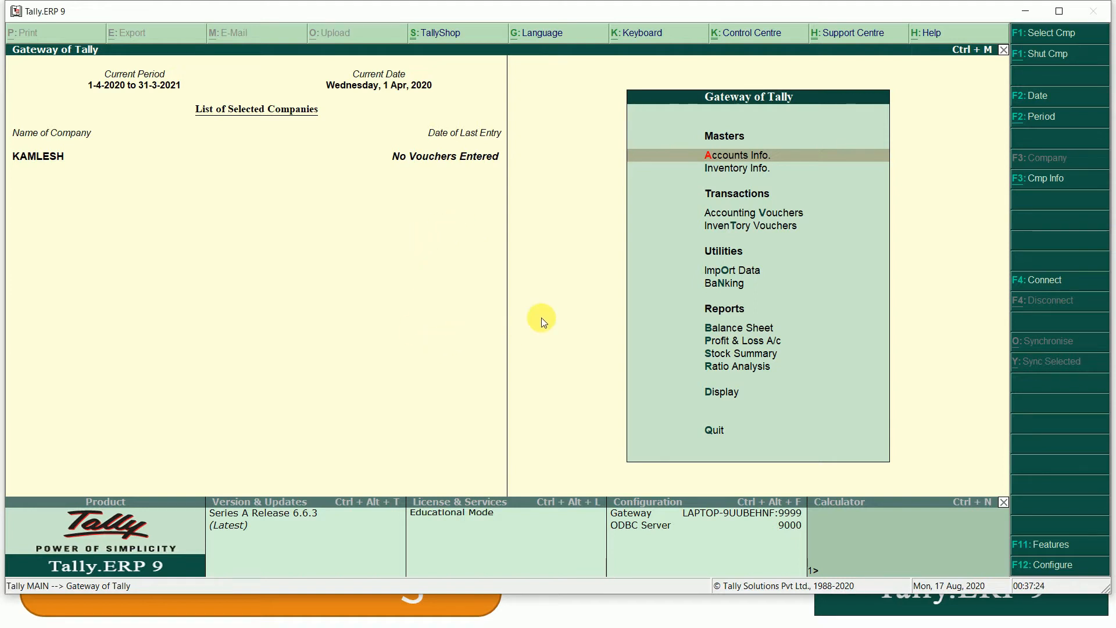
{"action": "key", "text": "Down"}
{"action": "key", "text": "Down"}
{"action": "key", "text": "Return"}
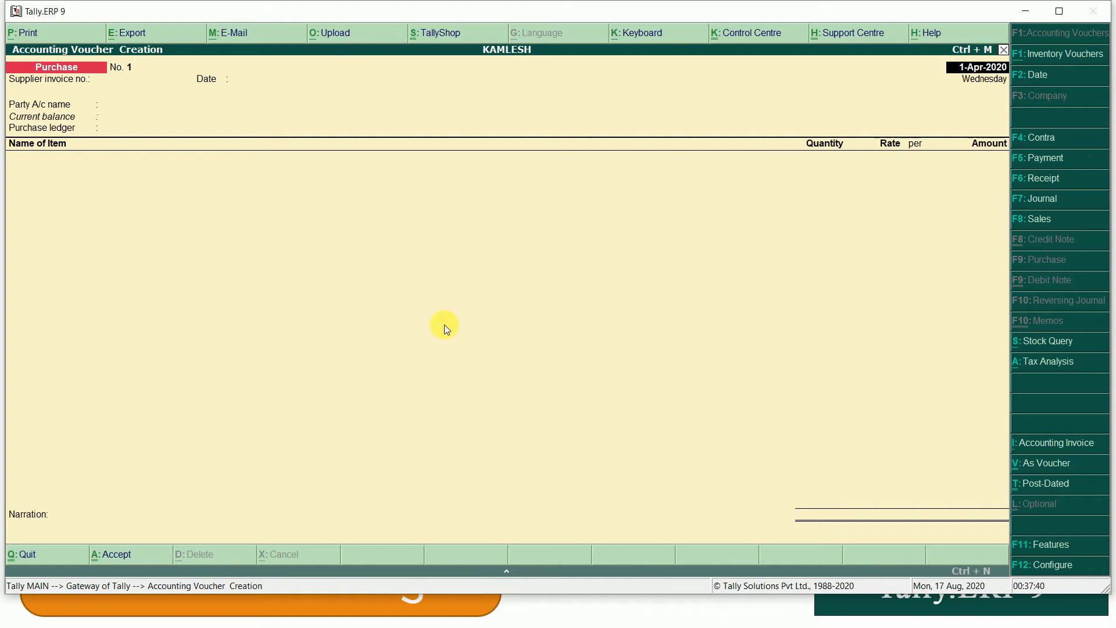
{"action": "key", "text": "alt+Tab"}
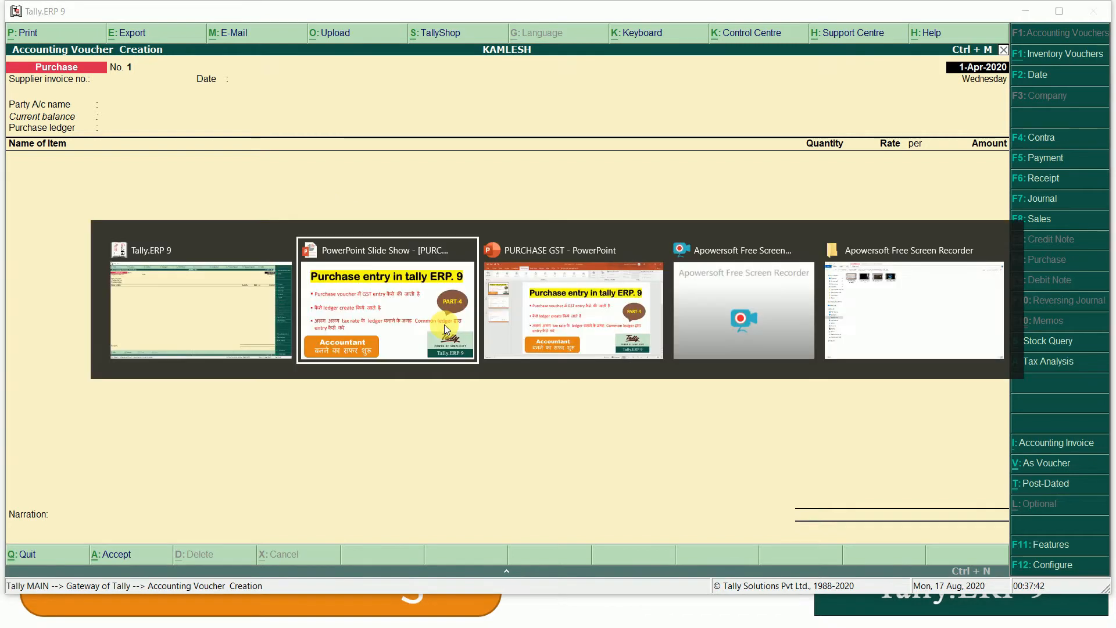
{"action": "key", "text": "Right"}
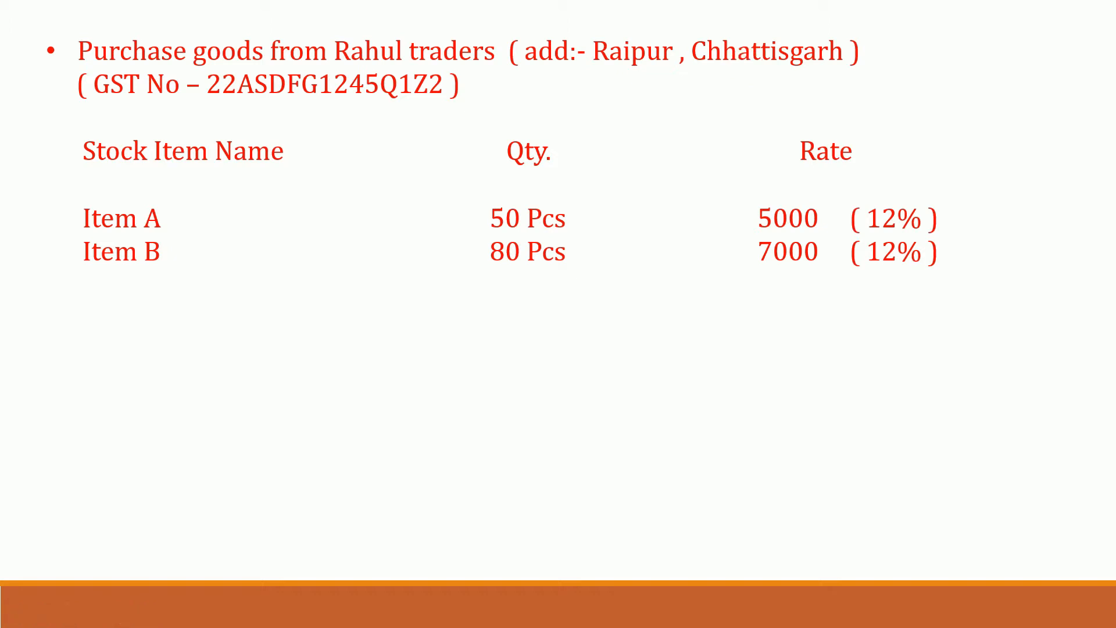
{"action": "key", "text": "alt+Tab"}
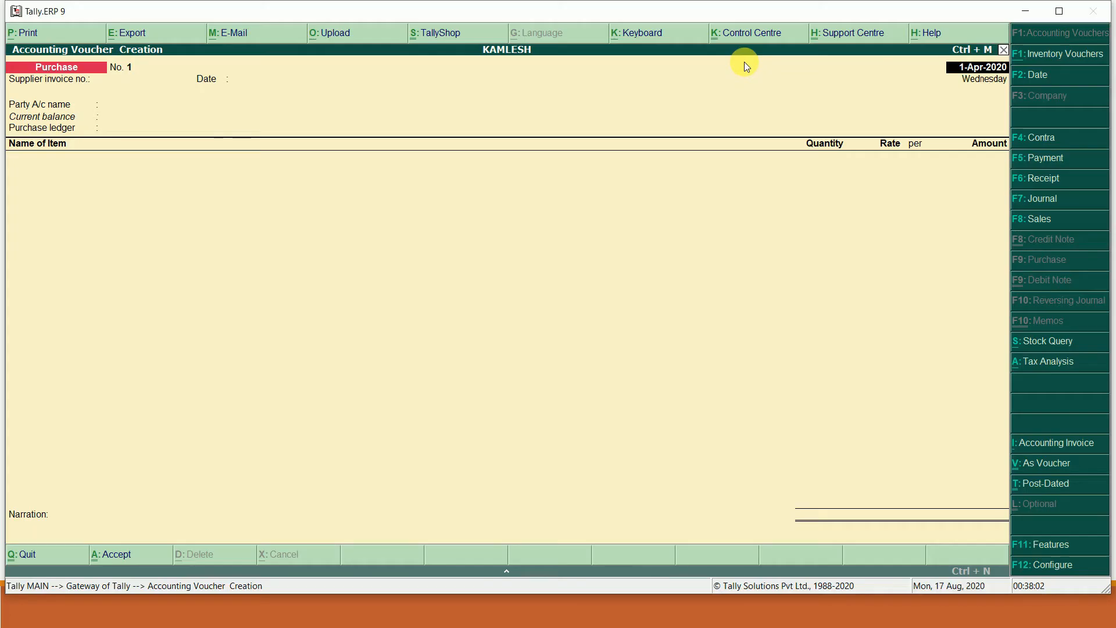
- Enter supplier invoice number 1 on the purchase voucher
{"action": "key", "text": "Return"}
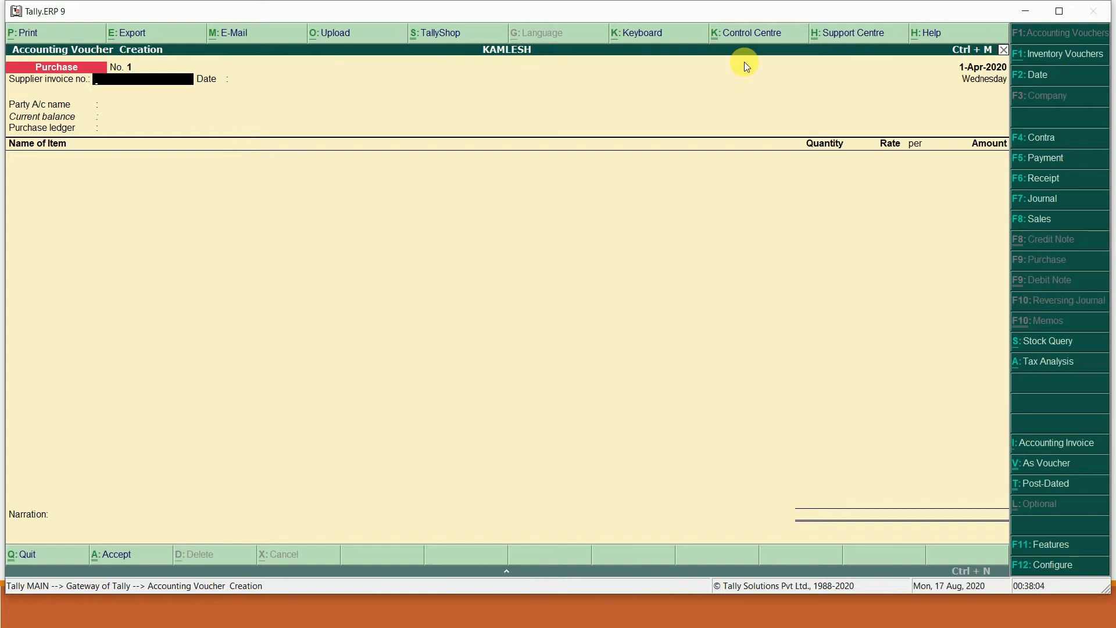
{"action": "key", "text": "Return"}
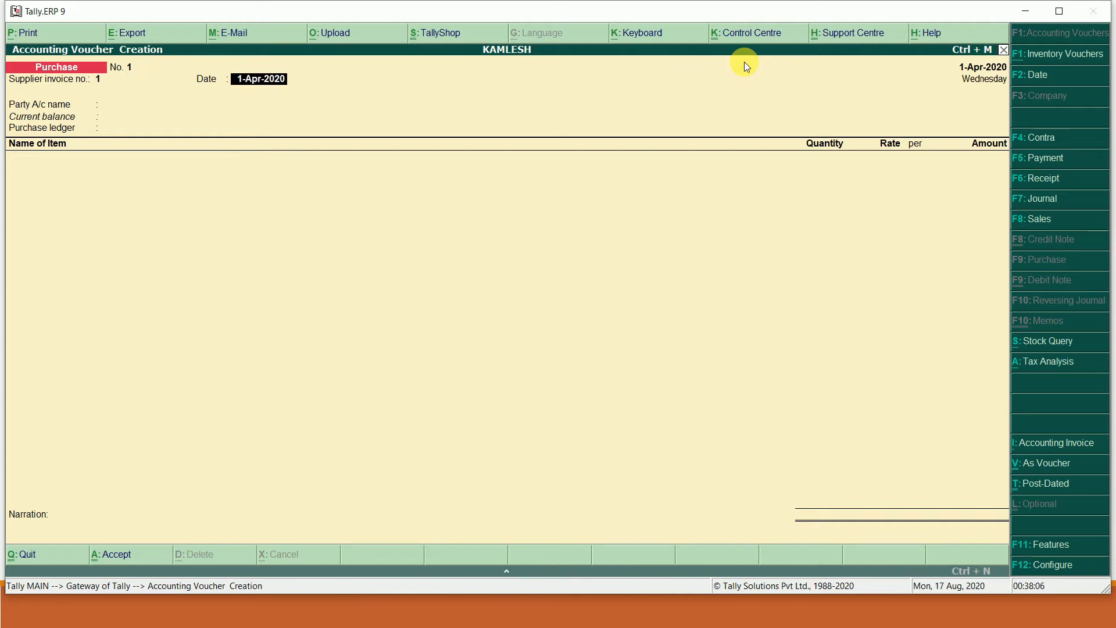
{"action": "key", "text": "Return"}
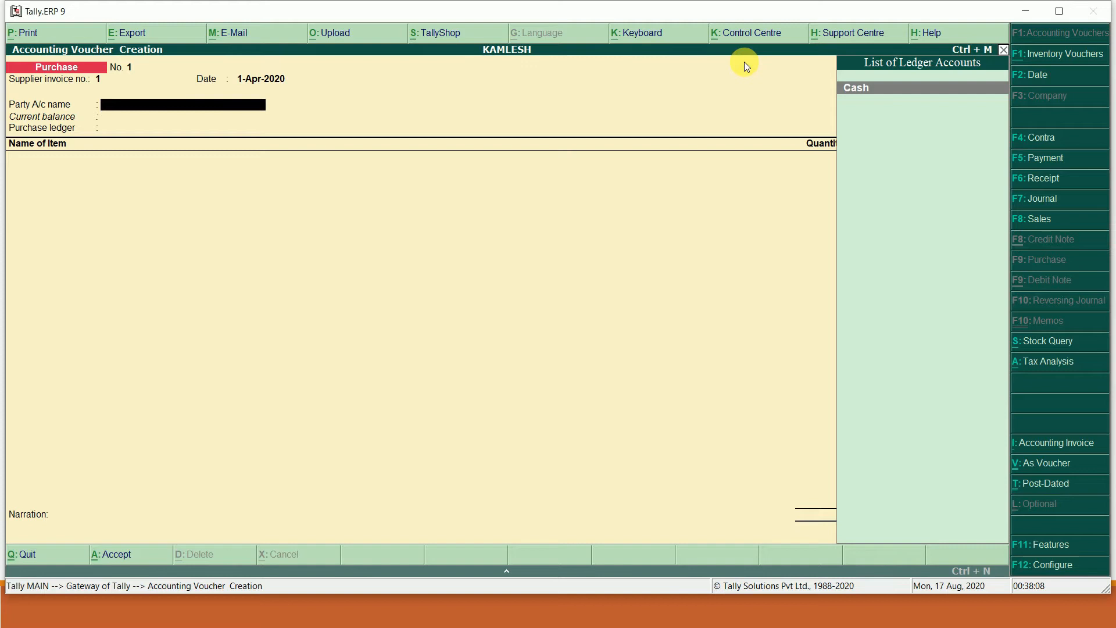
- Create party ledger RAHUL TRADERS under Sundry Creditors with bill-by-bill balances on
{"action": "key", "text": "alt+c"}
{"action": "type", "text": "RA"}
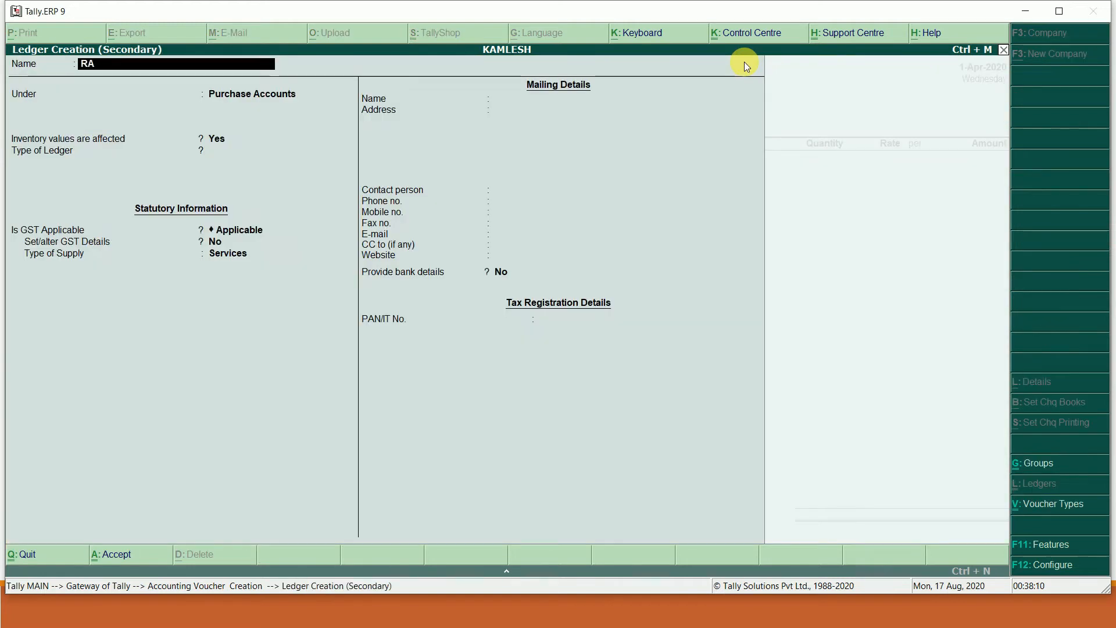
{"action": "type", "text": "HUL TRADERS"}
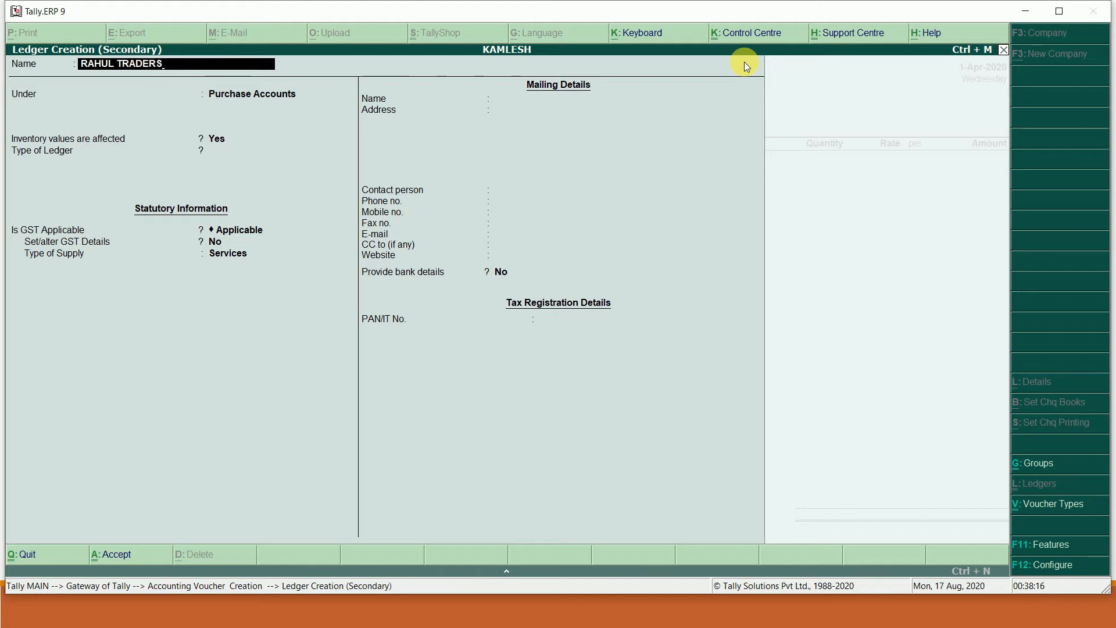
{"action": "key", "text": "Return"}
{"action": "type", "text": "Cr"}
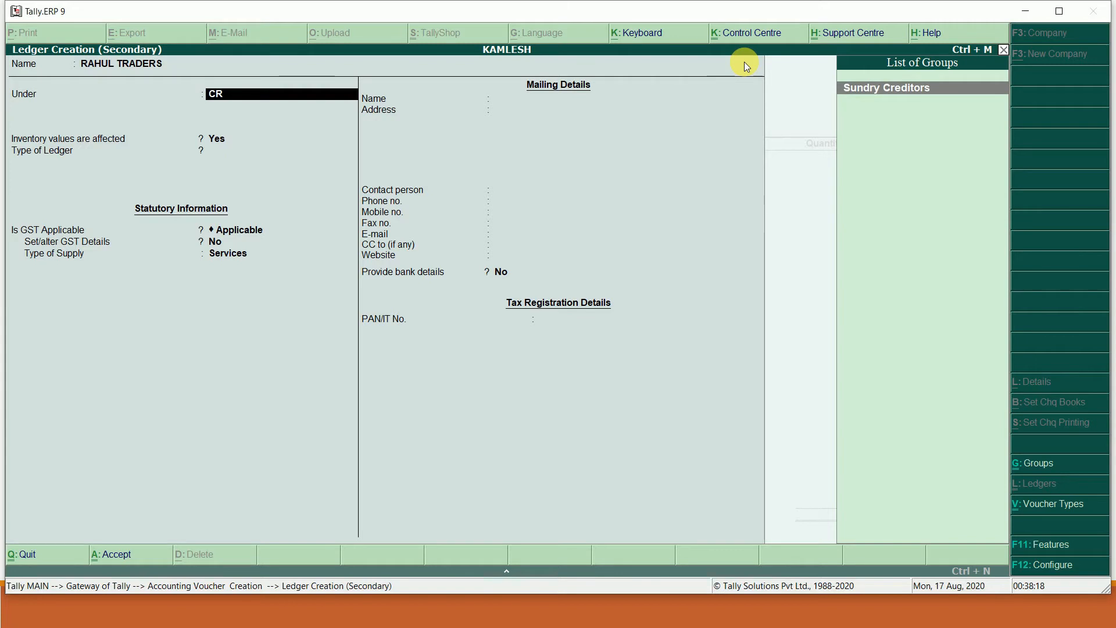
{"action": "key", "text": "Return"}
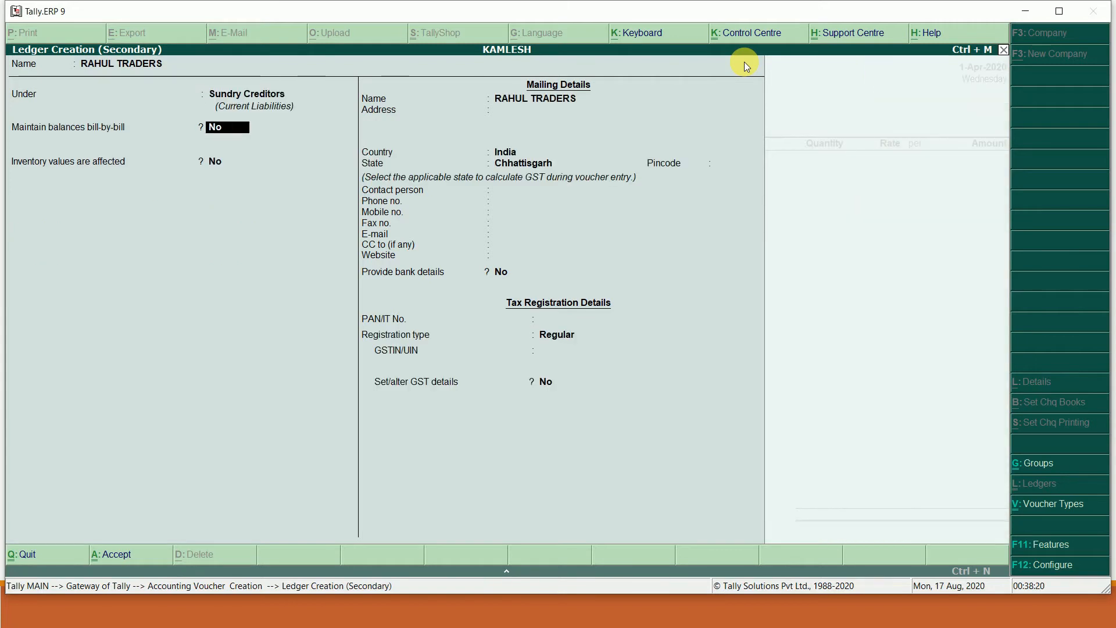
{"action": "type", "text": "Y"}
{"action": "key", "text": "Return"}
{"action": "key", "text": "Return"}
{"action": "key", "text": "Return"}
{"action": "key", "text": "Return"}
{"action": "key", "text": "Return"}
{"action": "key", "text": "Return"}
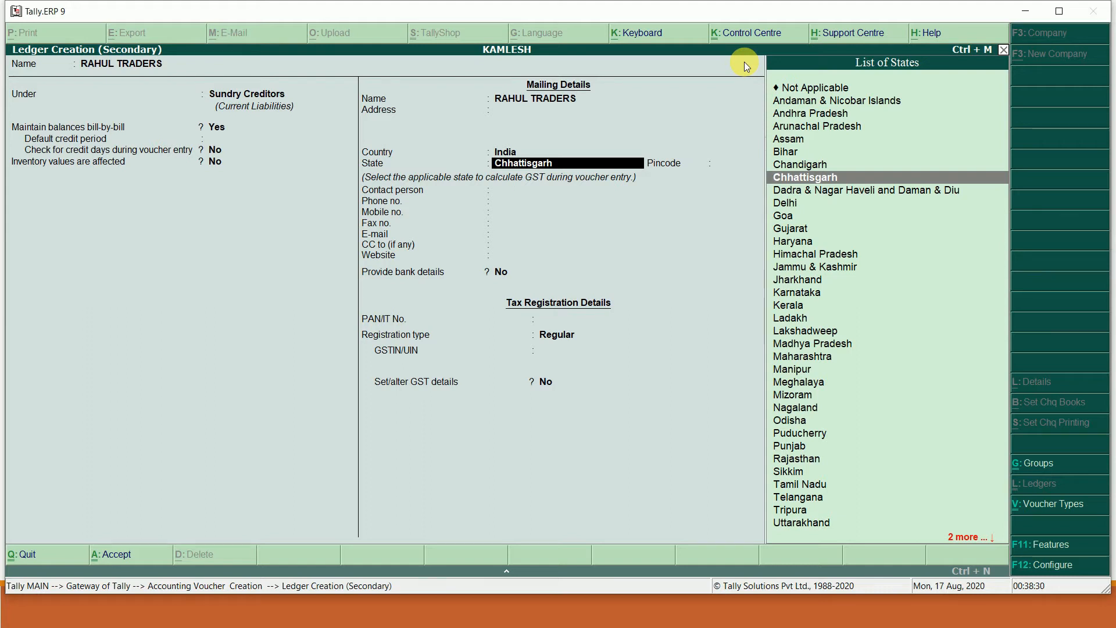
- Give RAHUL TRADERS state Chhattisgarh, Regular registration and its GSTIN, then save it
{"action": "key", "text": "Return"}
{"action": "key", "text": "Return"}
{"action": "key", "text": "Return"}
{"action": "key", "text": "Return"}
{"action": "key", "text": "Return"}
{"action": "key", "text": "Return"}
{"action": "key", "text": "Return"}
{"action": "key", "text": "Return"}
{"action": "key", "text": "Return"}
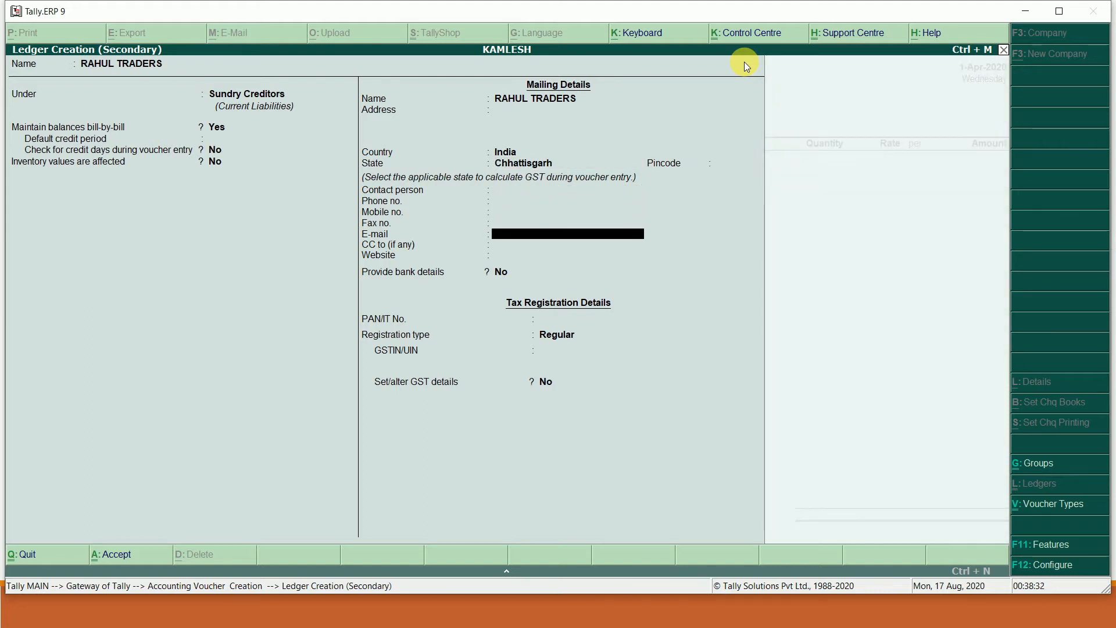
{"action": "key", "text": "Return"}
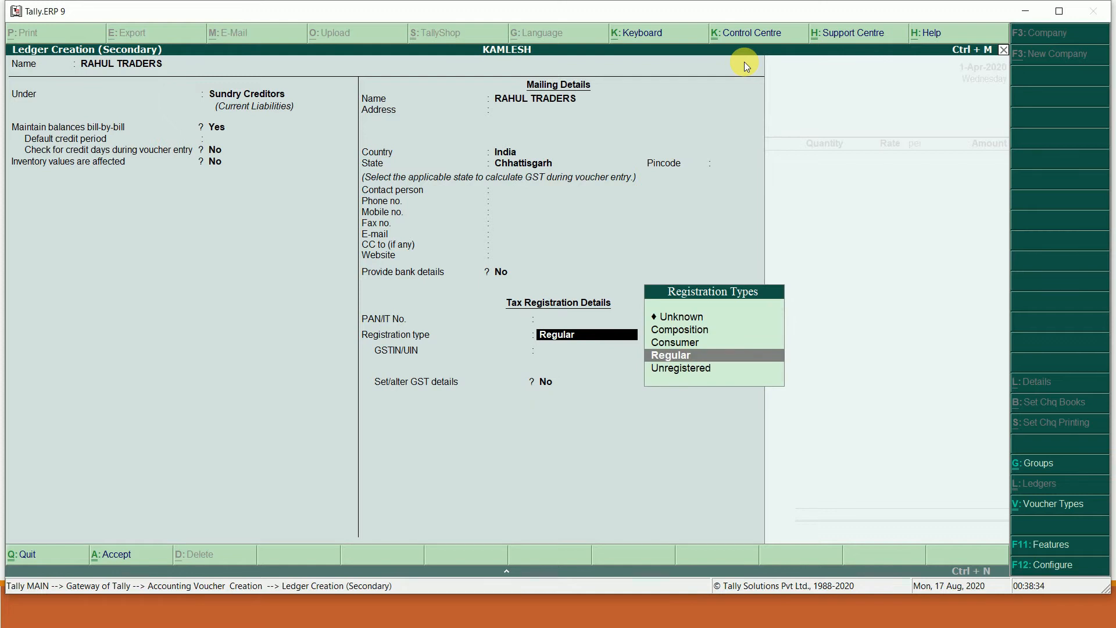
{"action": "key", "text": "Return"}
{"action": "type", "text": "22A"}
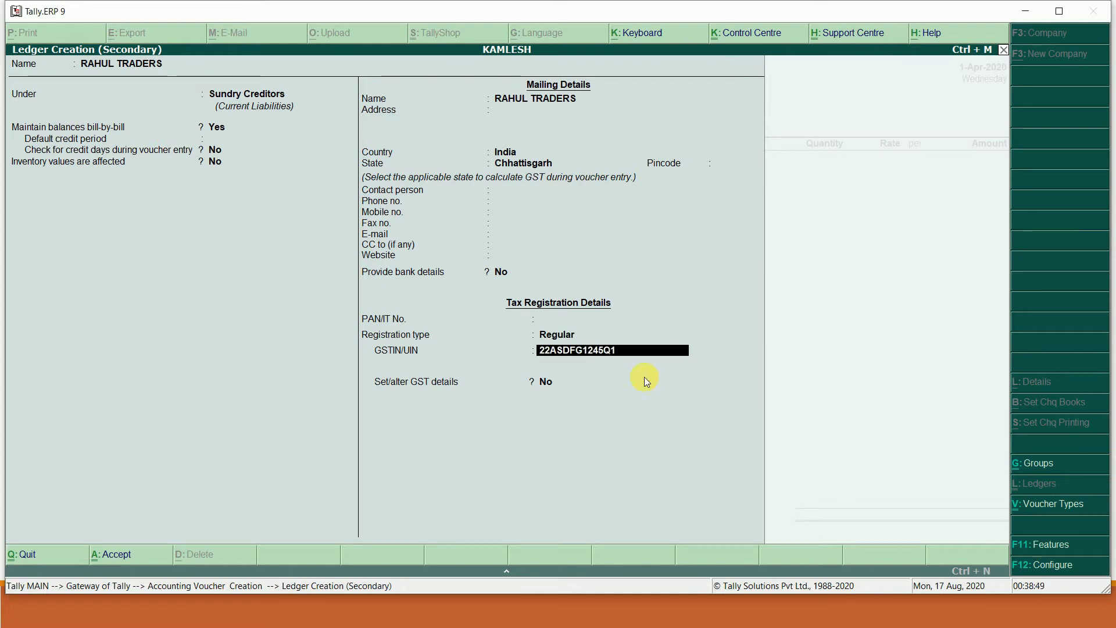
{"action": "type", "text": "Z2"}
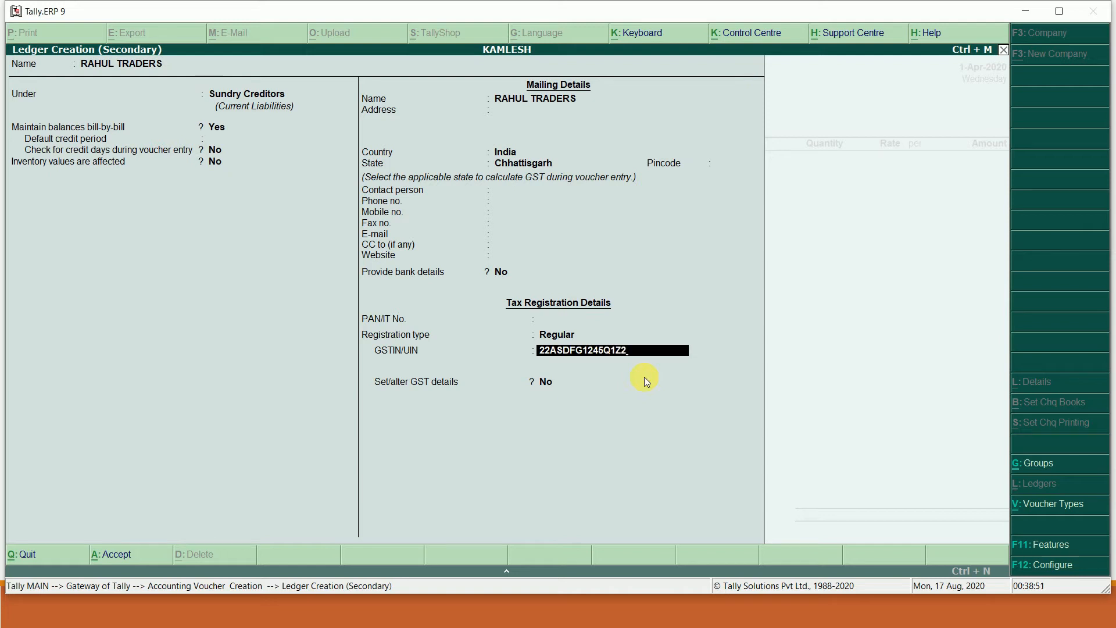
{"action": "key", "text": "Return"}
{"action": "key", "text": "Return"}
{"action": "key", "text": "Return"}
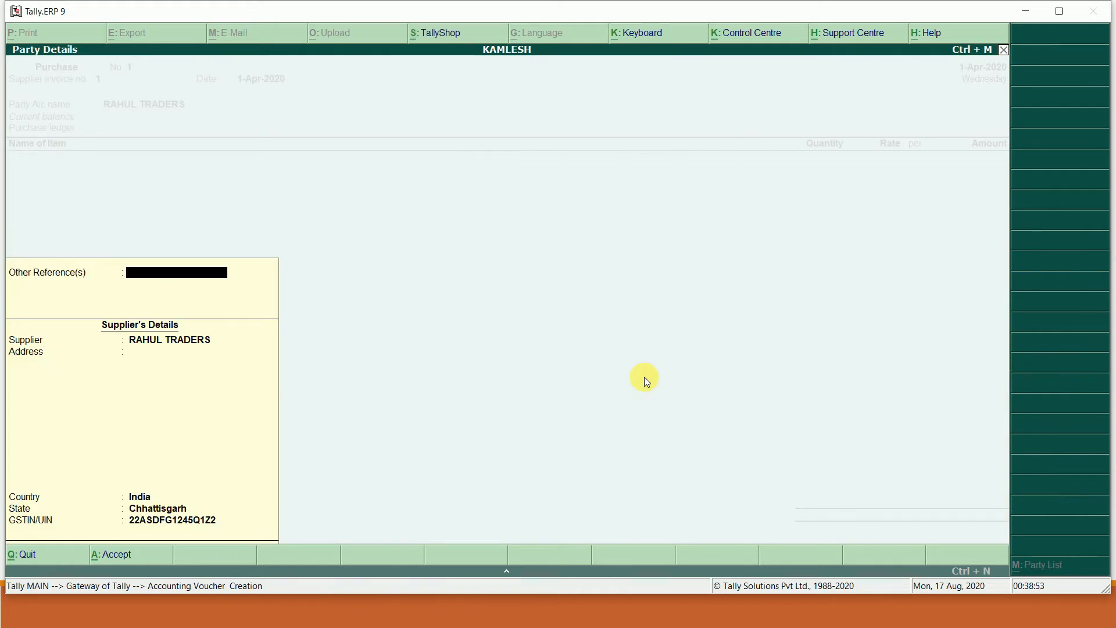
{"action": "key", "text": "Return"}
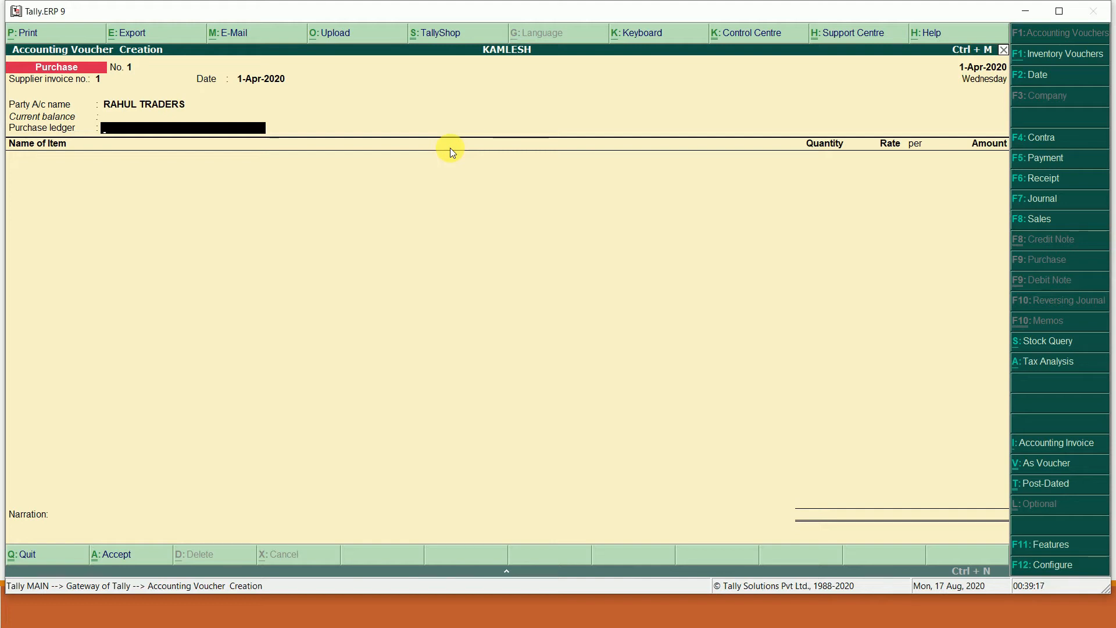
{"action": "key", "text": "alt+c"}
- Create ledger PURCHASE under Purchase Accounts with Goods as type of supply
{"action": "type", "text": "PU"}
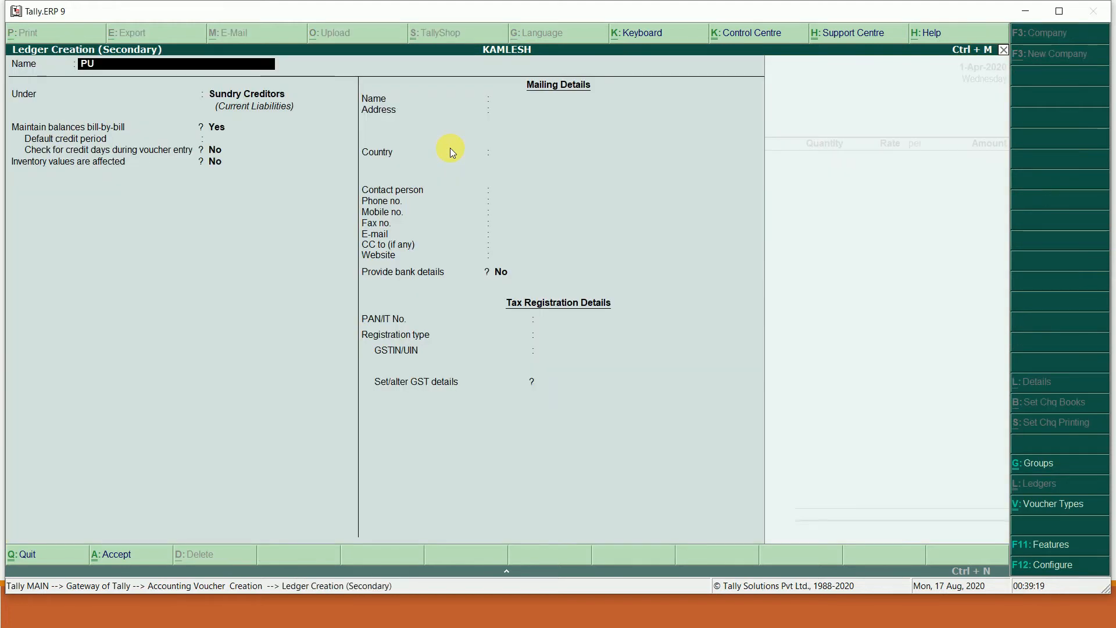
{"action": "type", "text": "RCHASE"}
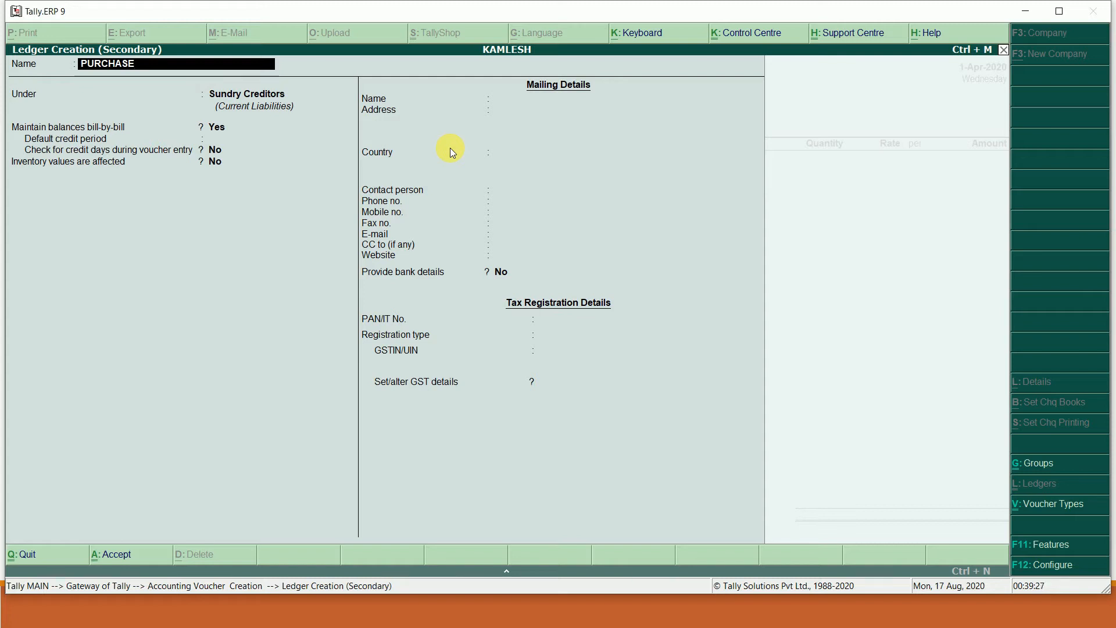
{"action": "key", "text": "Return"}
{"action": "type", "text": "PU"}
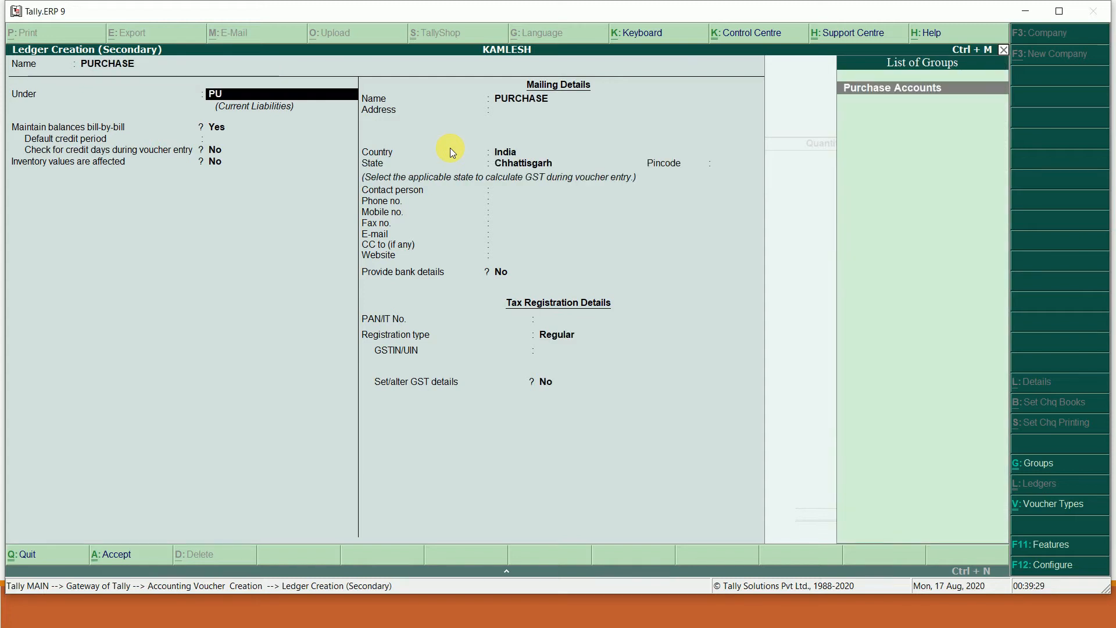
{"action": "key", "text": "Return"}
{"action": "key", "text": "Return"}
{"action": "key", "text": "Return"}
{"action": "key", "text": "Return"}
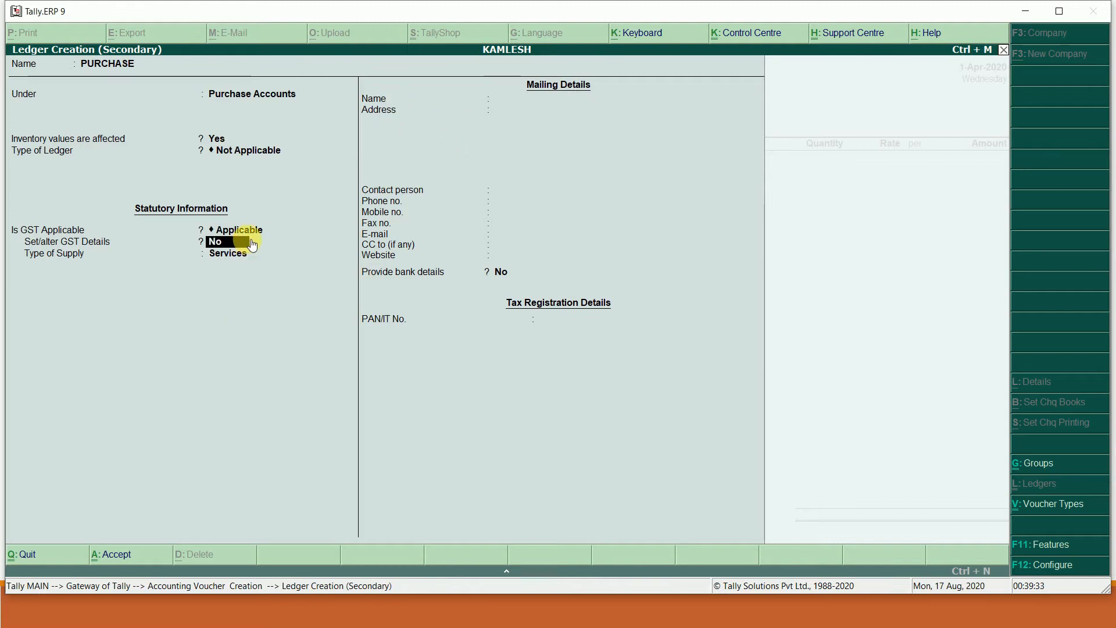
{"action": "key", "text": "Return"}
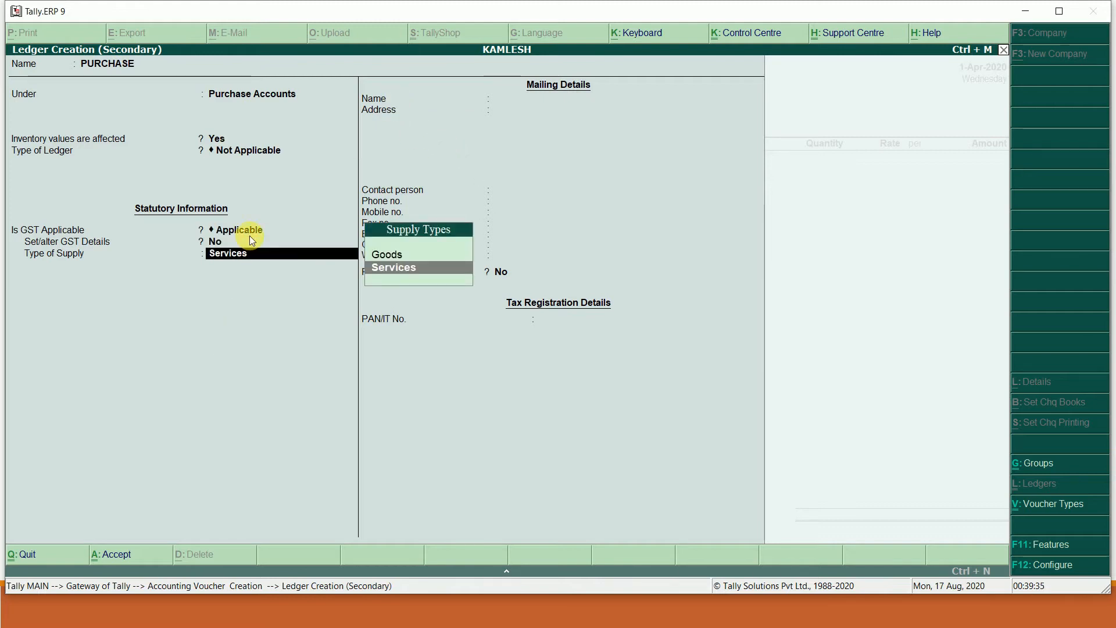
{"action": "key", "text": "Up"}
{"action": "key", "text": "Return"}
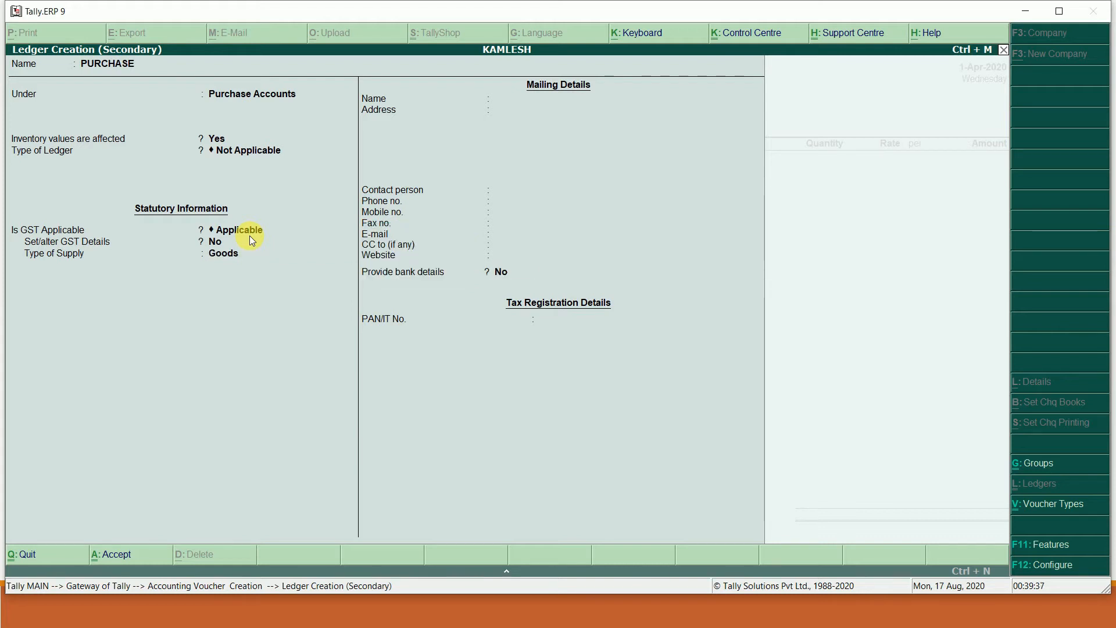
{"action": "key", "text": "Return"}
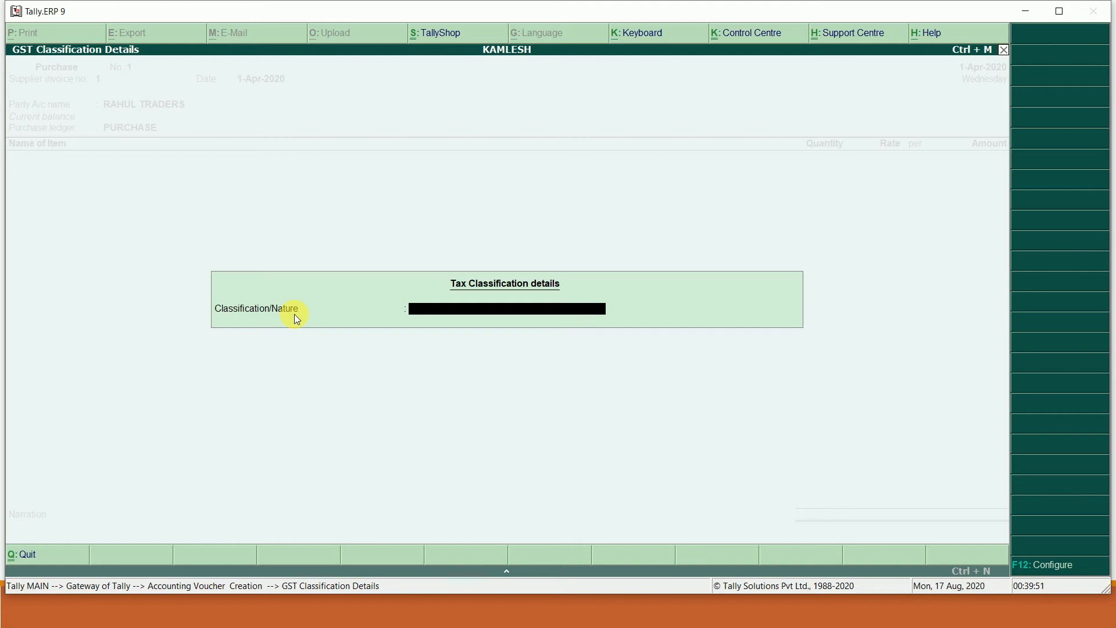
- Set the voucher's nature of transaction to Purchase Taxable
{"action": "type", "text": "P"}
{"action": "key", "text": "Down"}
{"action": "key", "text": "Down"}
{"action": "key", "text": "Down"}
{"action": "key", "text": "Down"}
{"action": "key", "text": "Down"}
{"action": "key", "text": "Down"}
{"action": "key", "text": "Down"}
{"action": "key", "text": "Down"}
{"action": "key", "text": "Down"}
{"action": "key", "text": "Down"}
{"action": "key", "text": "Down"}
{"action": "key", "text": "Down"}
{"action": "key", "text": "Down"}
{"action": "key", "text": "Down"}
{"action": "key", "text": "Down"}
{"action": "key", "text": "Down"}
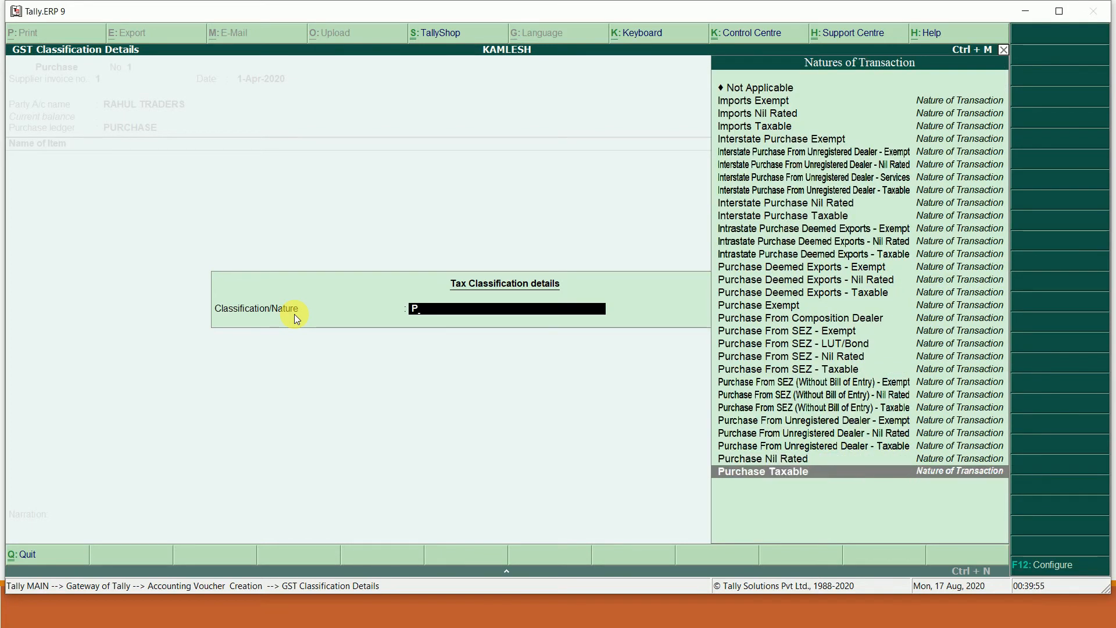
{"action": "key", "text": "Return"}
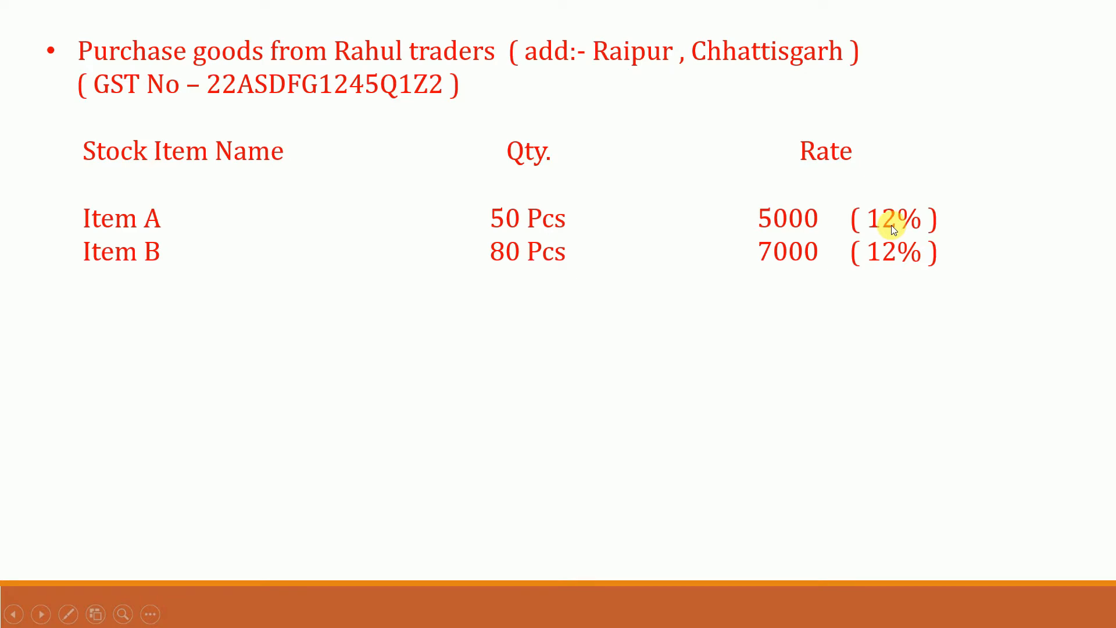
- Create stock item ITEM A in Primary with a new PCS unit and GST details on
{"action": "key", "text": "alt+Tab"}
{"action": "key", "text": "alt+c"}
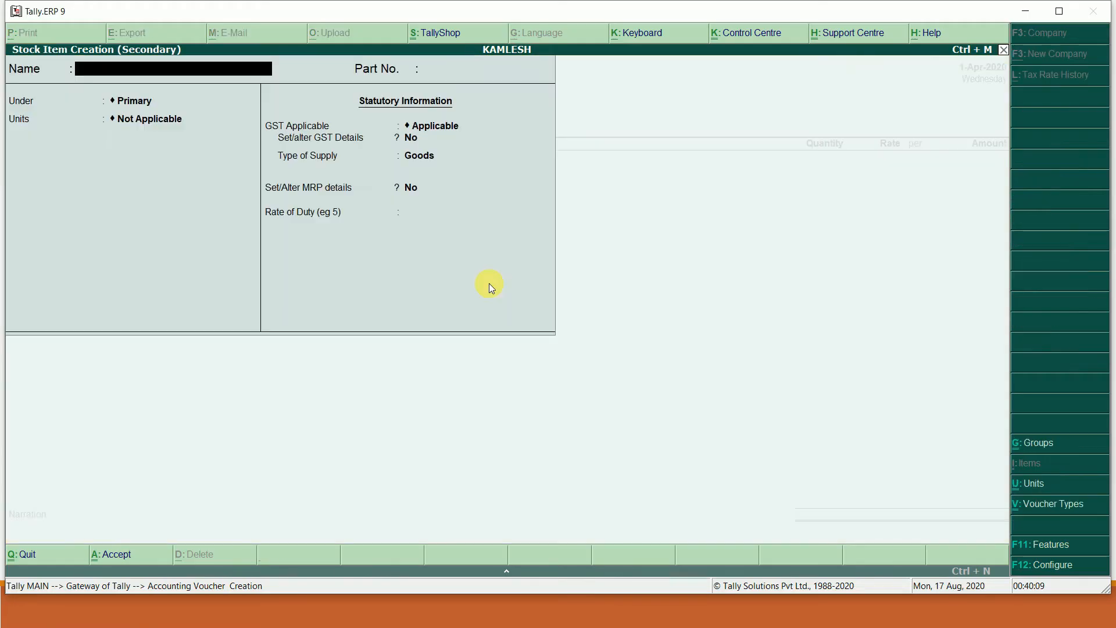
{"action": "type", "text": "ITEM A"}
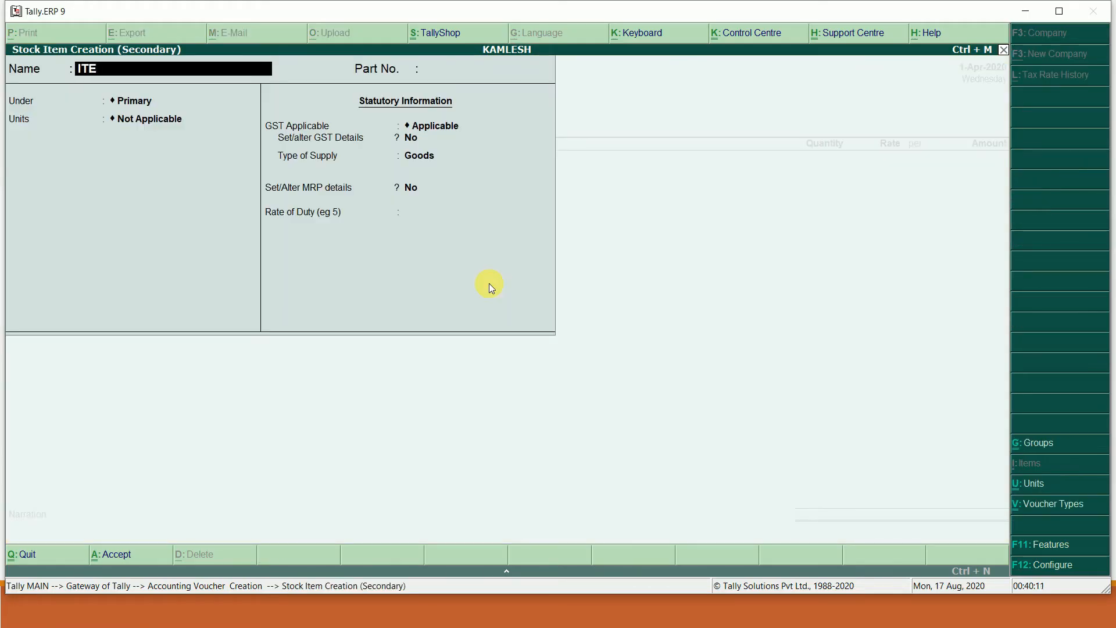
{"action": "key", "text": "Return"}
{"action": "key", "text": "Return"}
{"action": "key", "text": "Return"}
{"action": "key", "text": "alt+c"}
{"action": "type", "text": "PCS"}
{"action": "key", "text": "Return"}
{"action": "key", "text": "Return"}
{"action": "type", "text": "PCS"}
{"action": "key", "text": "Return"}
{"action": "key", "text": "Return"}
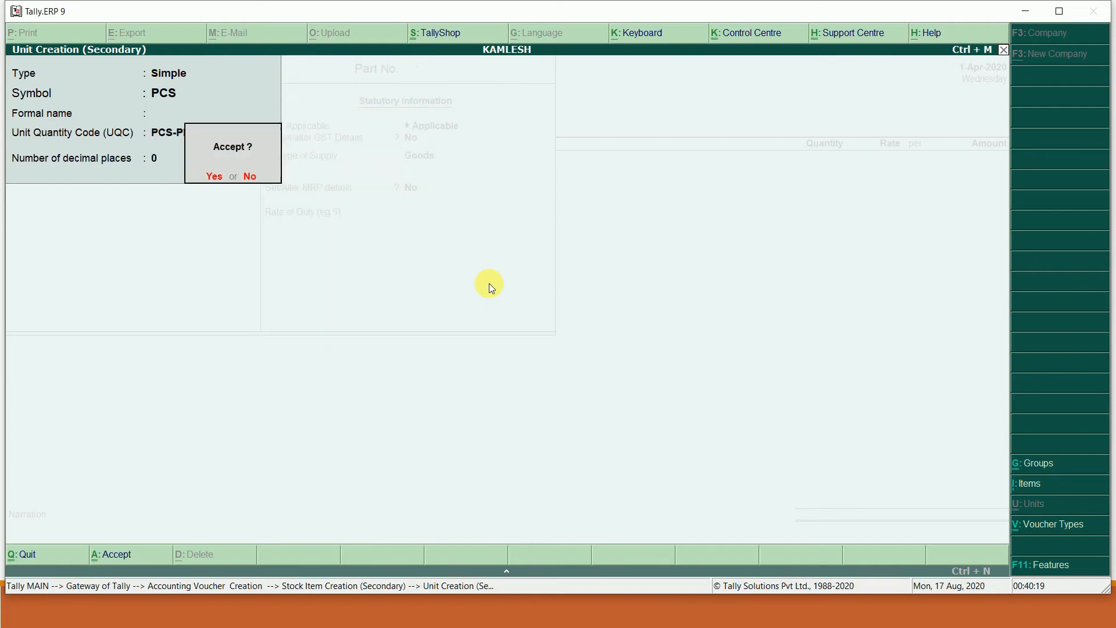
{"action": "key", "text": "Return"}
{"action": "key", "text": "Return"}
{"action": "key", "text": "Return"}
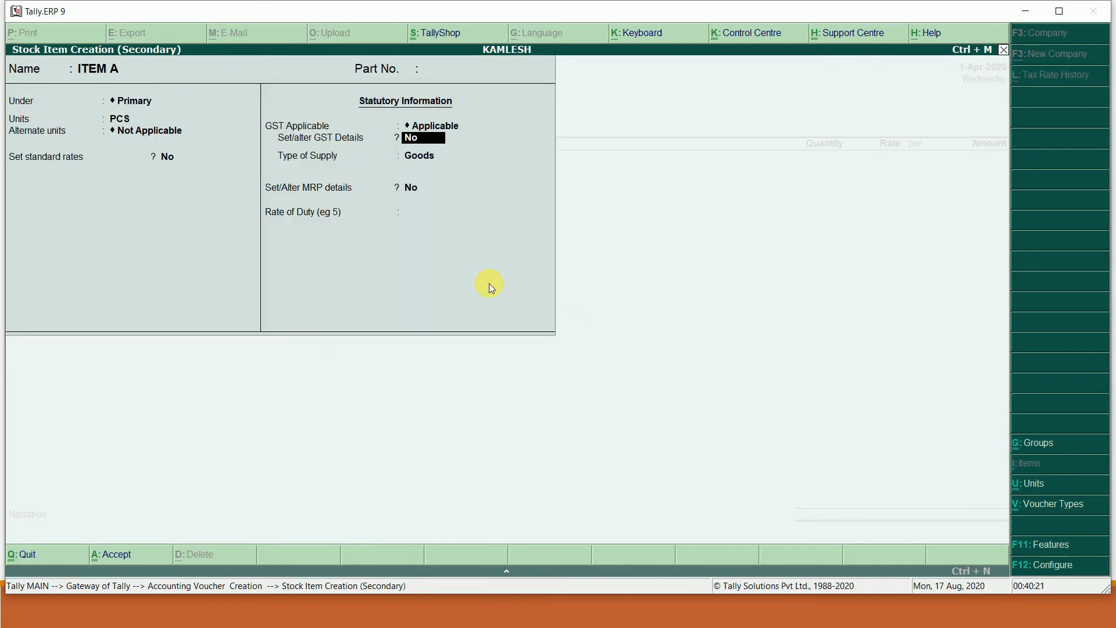
{"action": "key", "text": "y"}
{"action": "key", "text": "Return"}
- Give ITEM A HSN 1236, Taxable status and 12% integrated tax, and save it
{"action": "type", "text": "1236"}
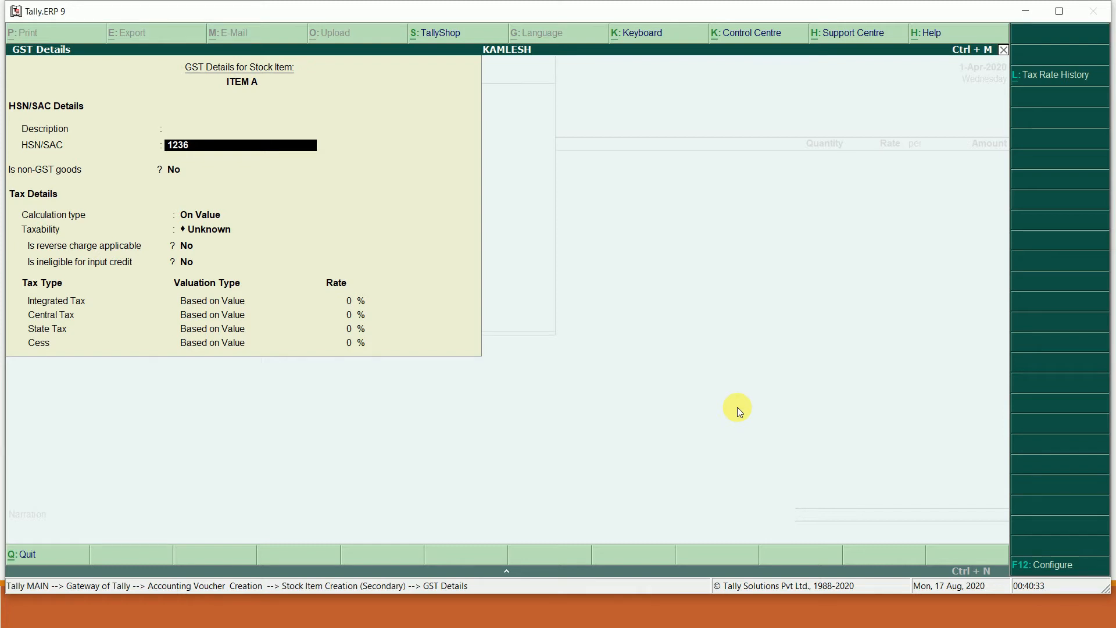
{"action": "key", "text": "Return"}
{"action": "key", "text": "Return"}
{"action": "key", "text": "Return"}
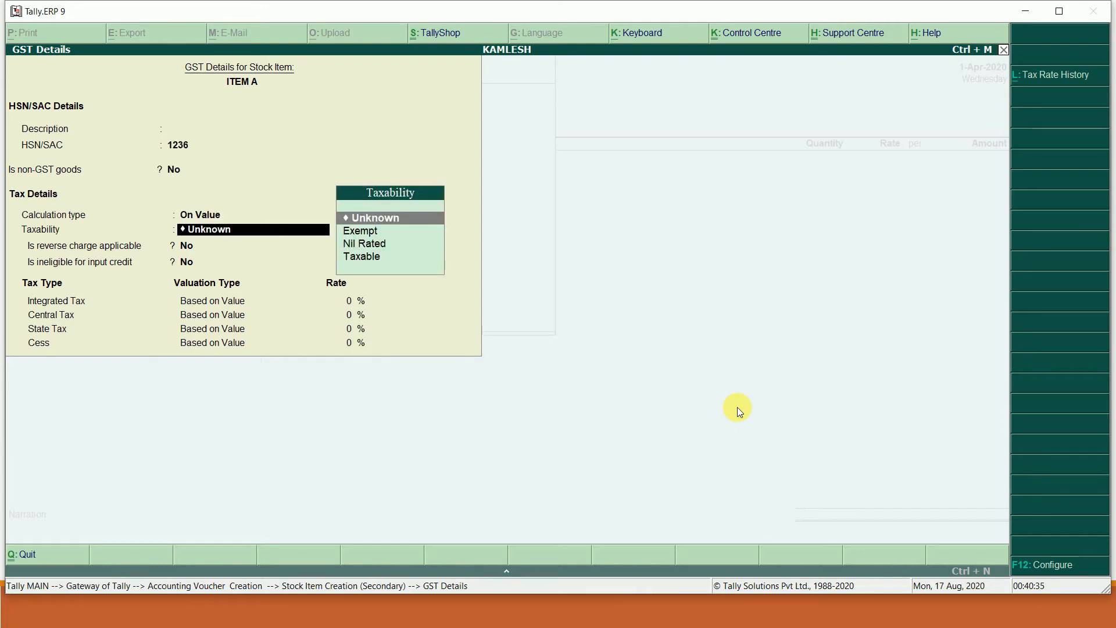
{"action": "key", "text": "Down"}
{"action": "key", "text": "Down"}
{"action": "key", "text": "Down"}
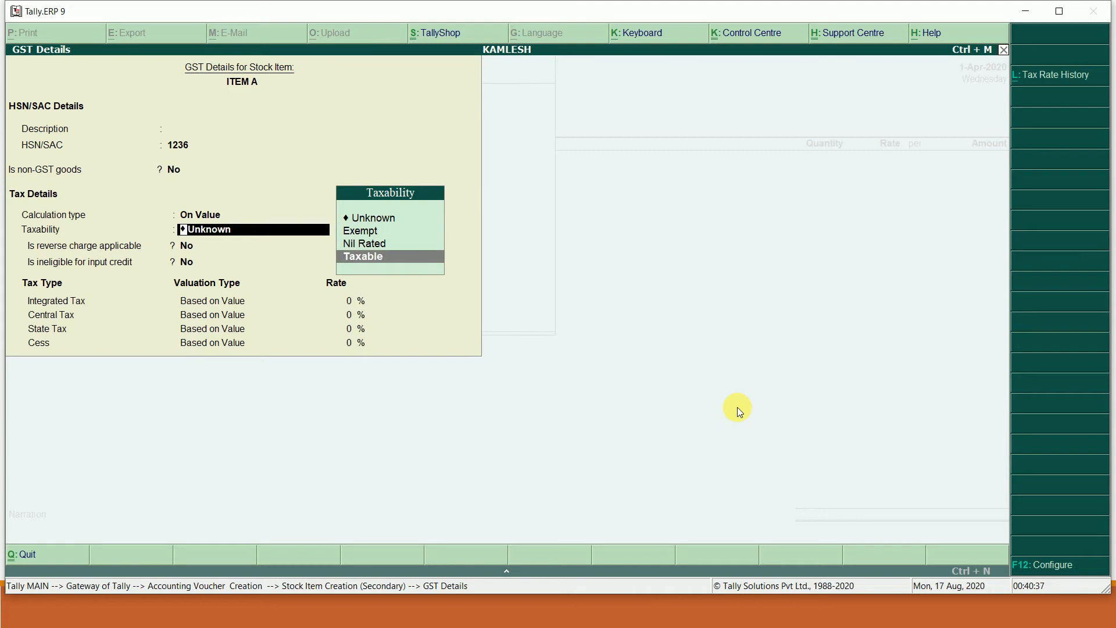
{"action": "key", "text": "Return"}
{"action": "key", "text": "Return"}
{"action": "key", "text": "Return"}
{"action": "type", "text": "12"}
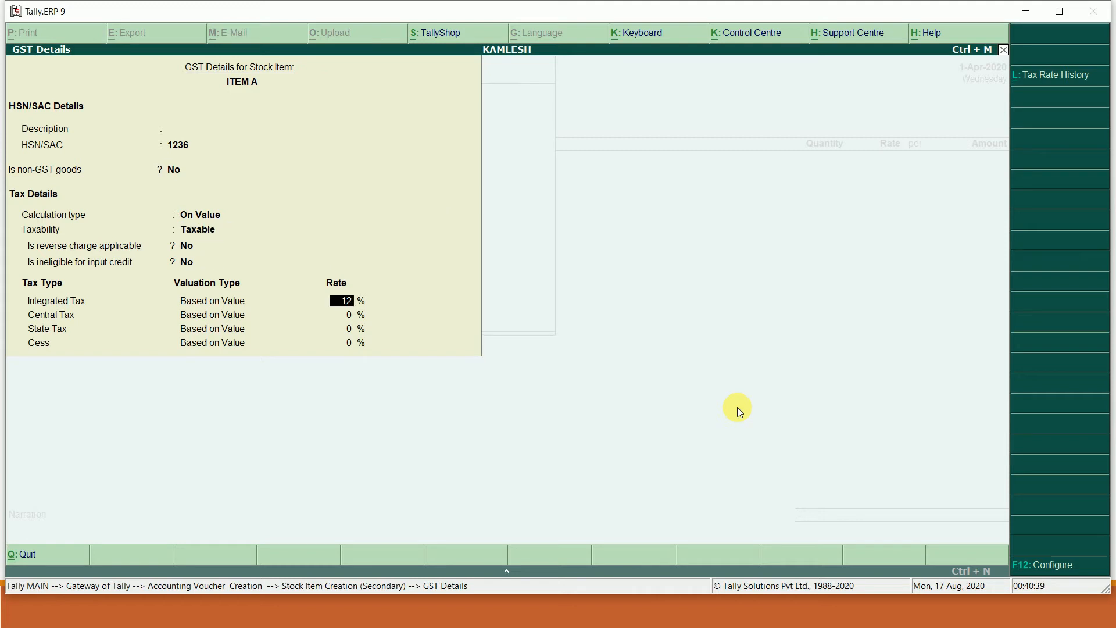
{"action": "key", "text": "Return"}
{"action": "key", "text": "Return"}
{"action": "key", "text": "Return"}
{"action": "key", "text": "Return"}
{"action": "key", "text": "Return"}
{"action": "key", "text": "Return"}
{"action": "key", "text": "Return"}
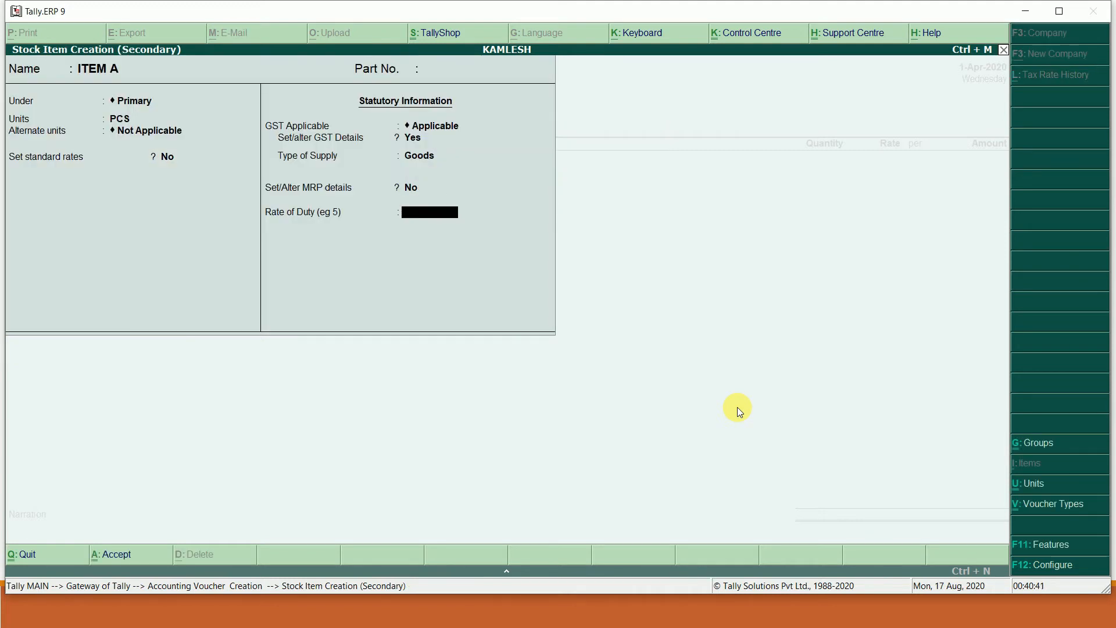
{"action": "key", "text": "Return"}
{"action": "key", "text": "Return"}
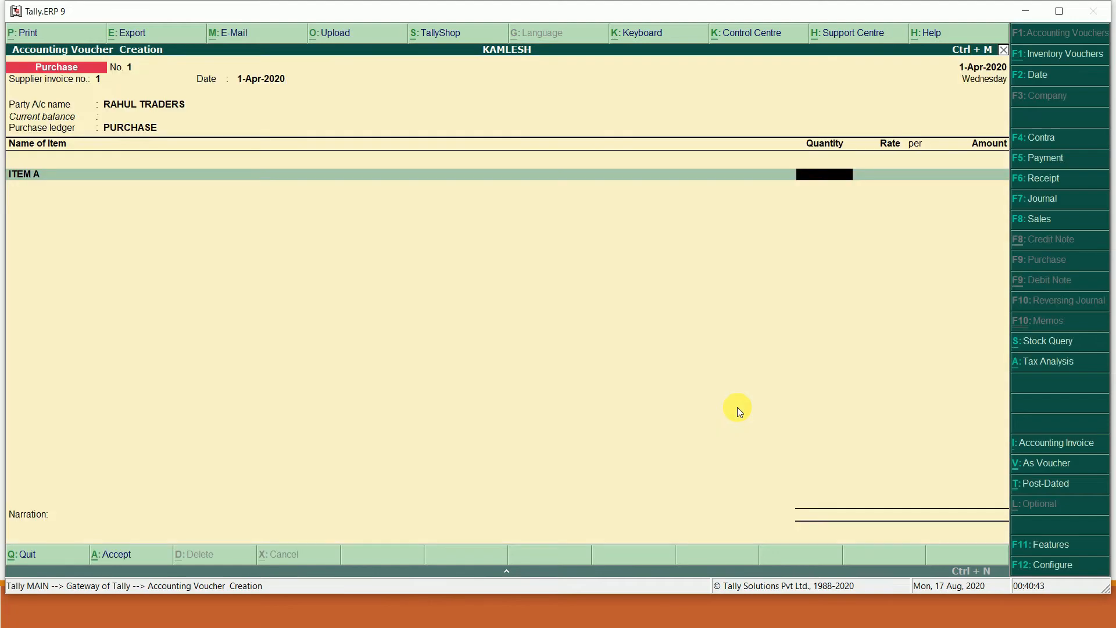
- Enter ITEM A as 50 PCS at 5,000 for 2,50,000.00
{"action": "key", "text": "alt+Tab"}
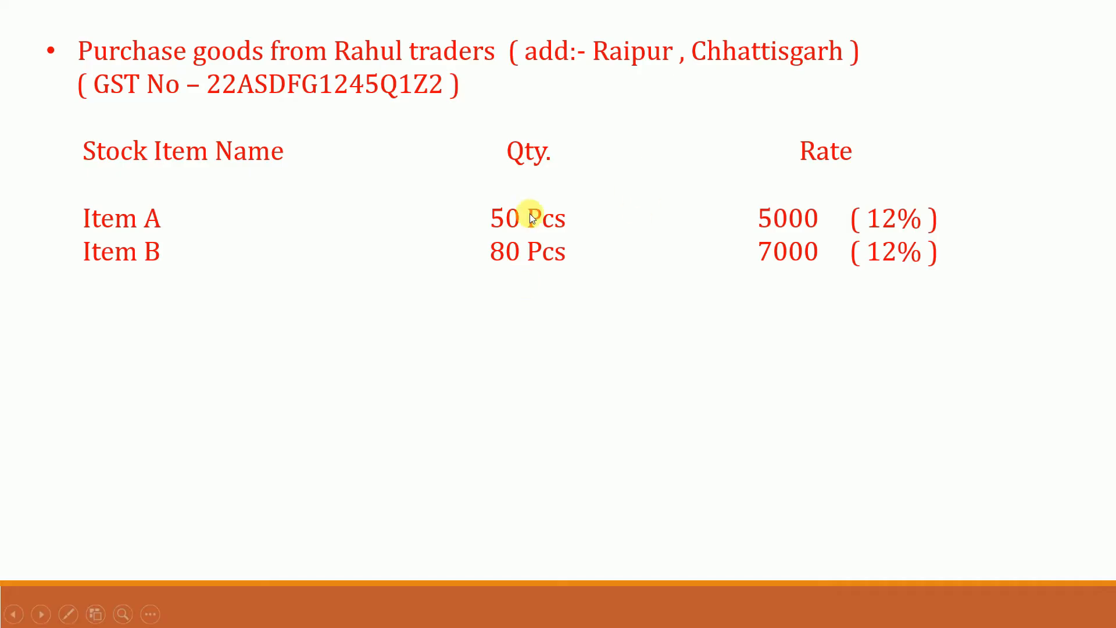
{"action": "key", "text": "alt+Tab"}
{"action": "type", "text": "50"}
{"action": "key", "text": "Return"}
{"action": "type", "text": "5"}
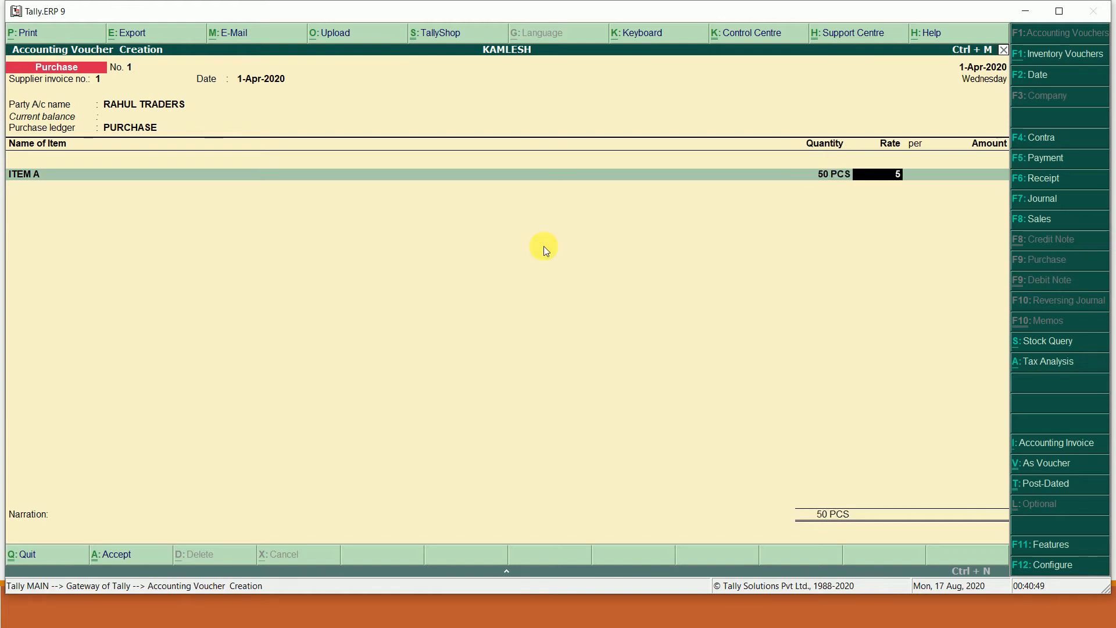
{"action": "type", "text": ",000"}
{"action": "key", "text": "Return"}
{"action": "key", "text": "Return"}
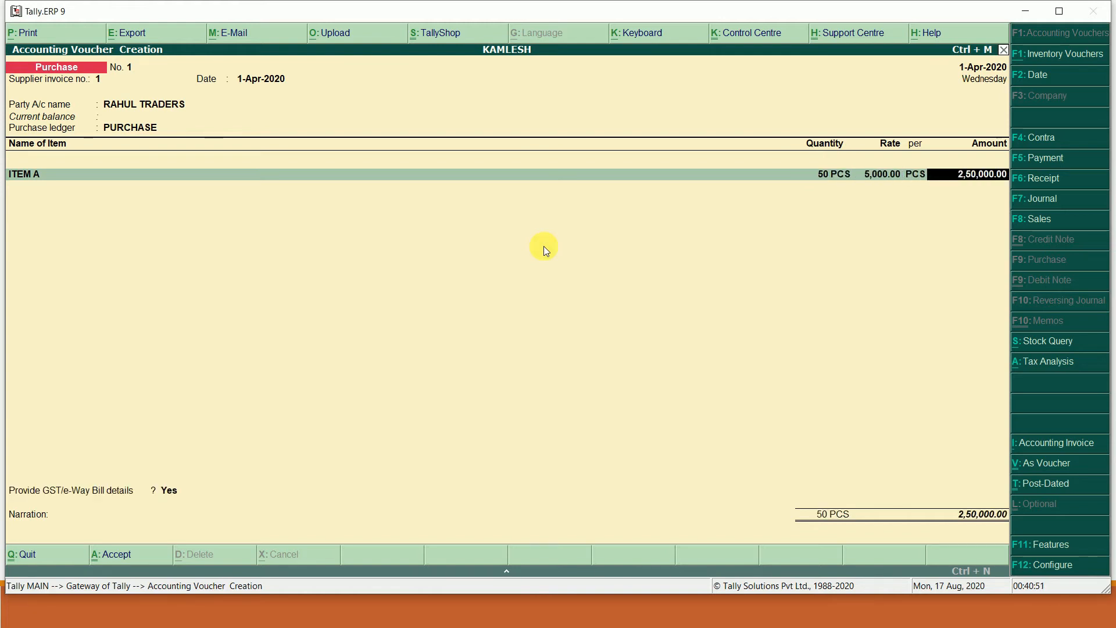
{"action": "key", "text": "Return"}
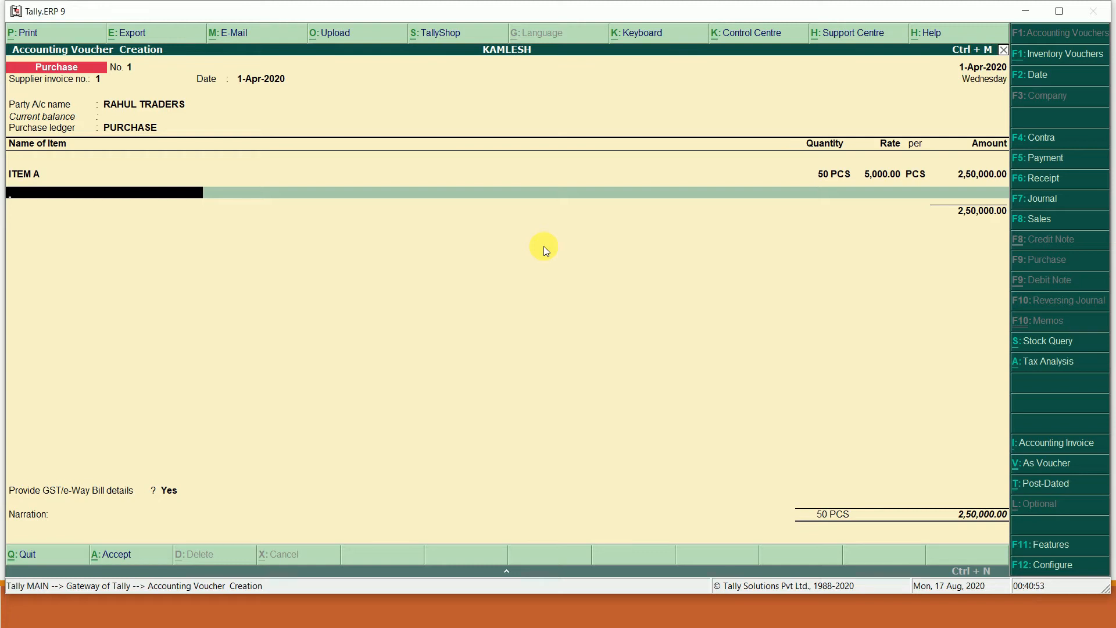
{"action": "key", "text": "alt+c"}
- Create stock item ITEM B in Primary with unit PCS and GST details on
{"action": "type", "text": "IT"}
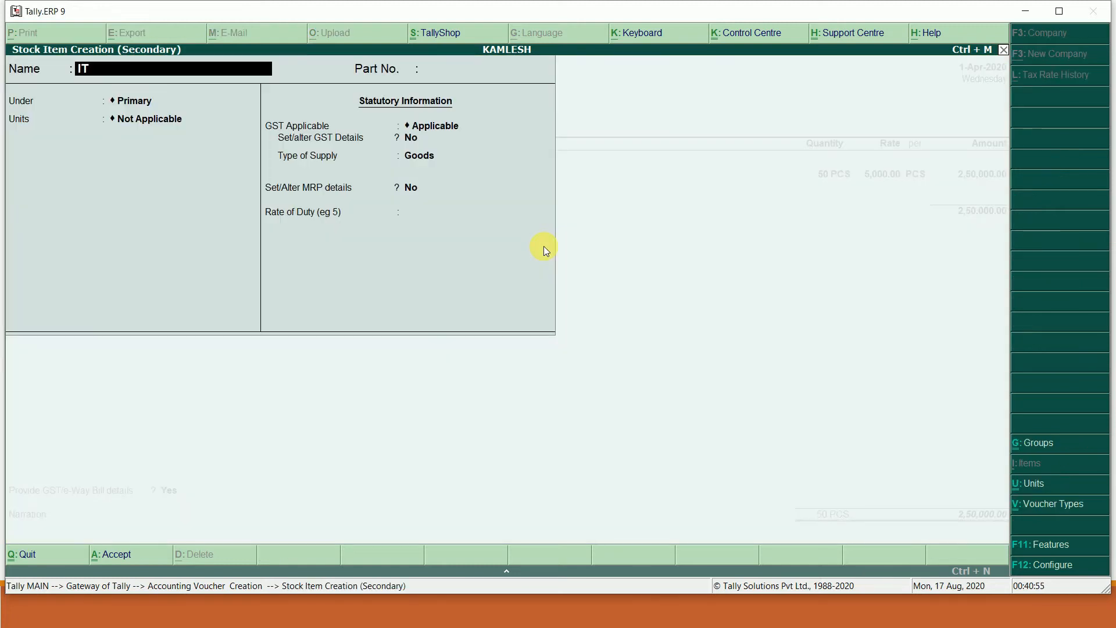
{"action": "type", "text": "EM B"}
{"action": "key", "text": "Return"}
{"action": "key", "text": "Return"}
{"action": "key", "text": "Return"}
{"action": "key", "text": "Down"}
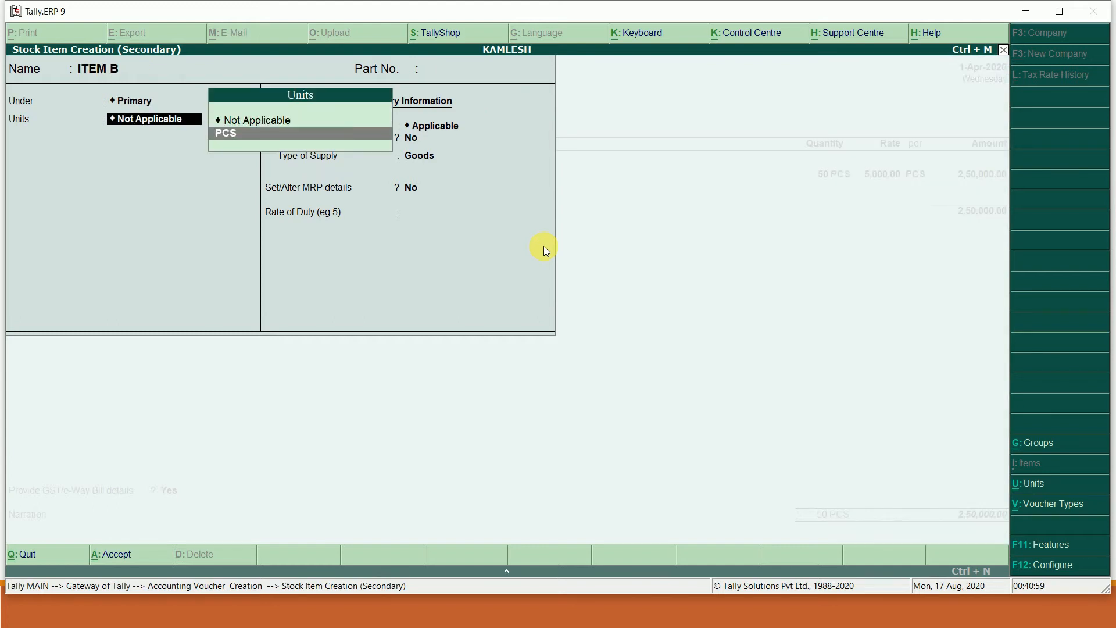
{"action": "key", "text": "Return"}
{"action": "key", "text": "Return"}
{"action": "key", "text": "Return"}
{"action": "key", "text": "Return"}
{"action": "key", "text": "y"}
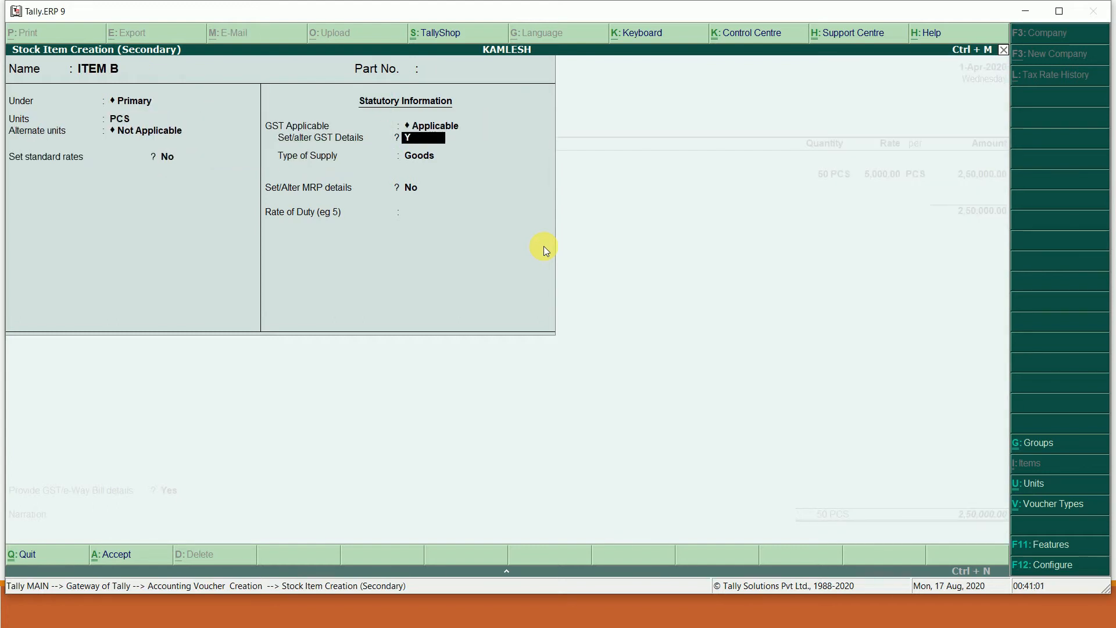
- Give ITEM B HSN 4567, Taxable status and 12% integrated tax, and save it
{"action": "key", "text": "Return"}
{"action": "type", "text": "45"}
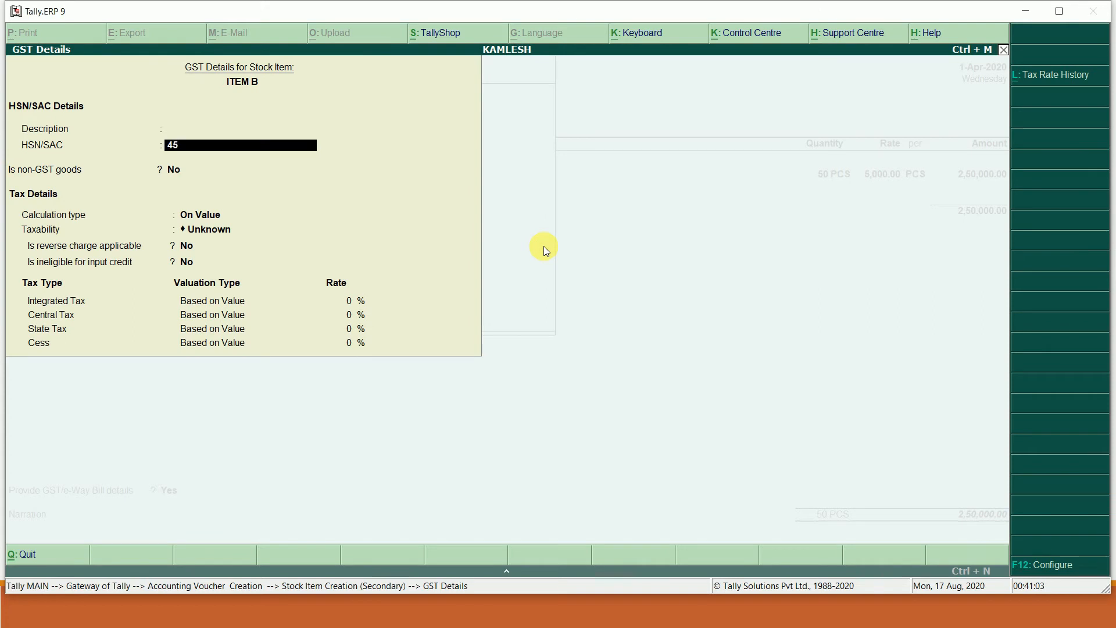
{"action": "type", "text": "677"}
{"action": "key", "text": "Return"}
{"action": "key", "text": "Return"}
{"action": "key", "text": "Return"}
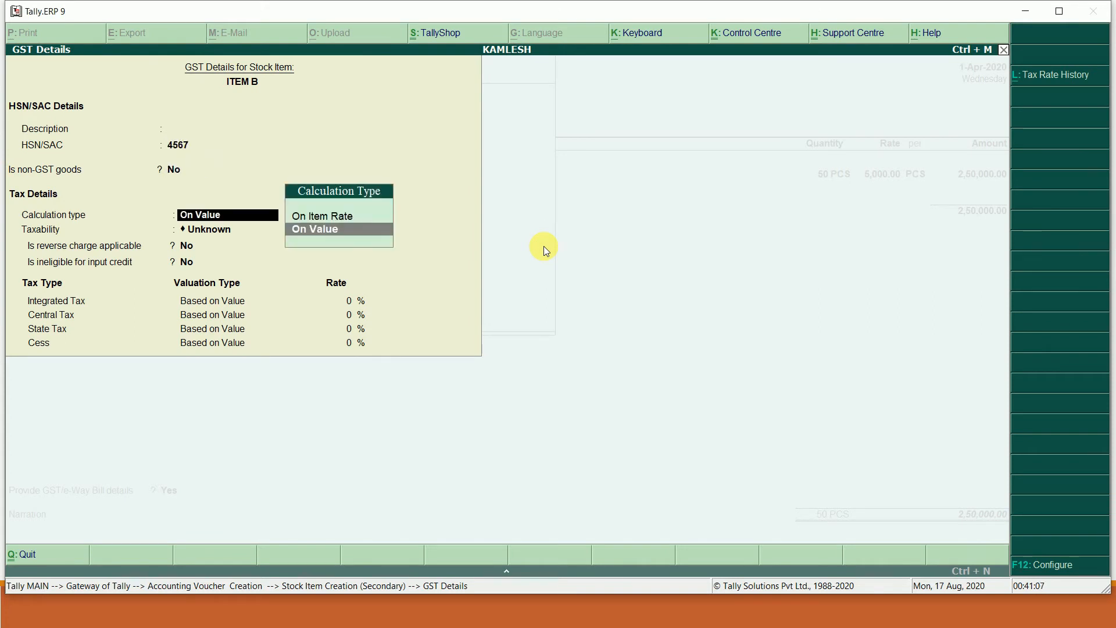
{"action": "key", "text": "Down"}
{"action": "key", "text": "Down"}
{"action": "key", "text": "Down"}
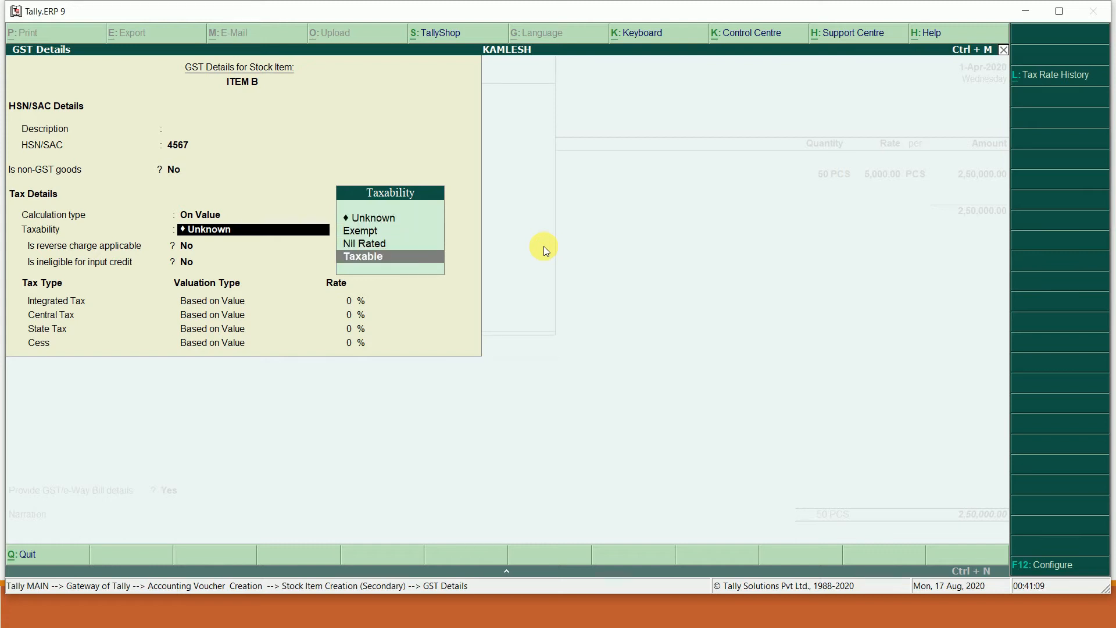
{"action": "key", "text": "Return"}
{"action": "key", "text": "Return"}
{"action": "key", "text": "Return"}
{"action": "type", "text": "12"}
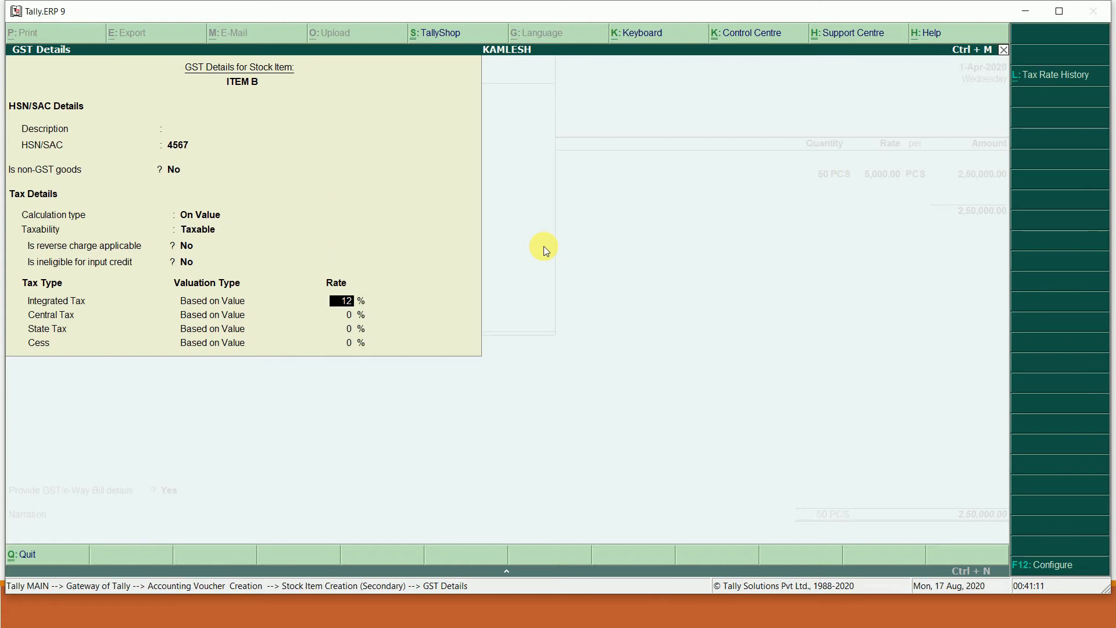
{"action": "key", "text": "Return"}
{"action": "key", "text": "Return"}
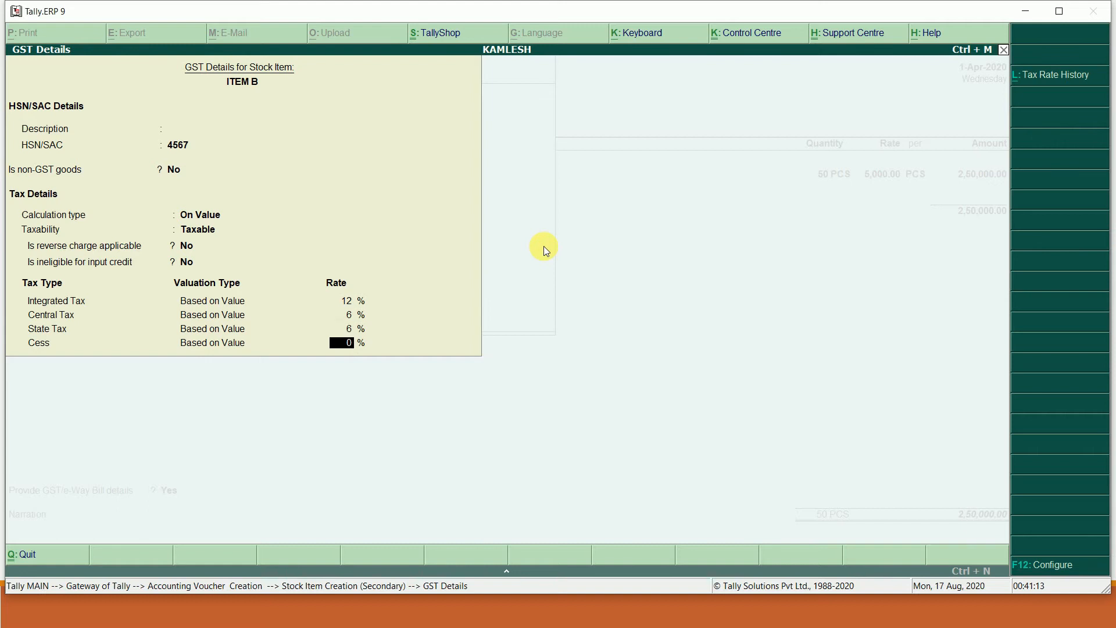
{"action": "key", "text": "Return"}
{"action": "key", "text": "Return"}
{"action": "key", "text": "Return"}
{"action": "key", "text": "Return"}
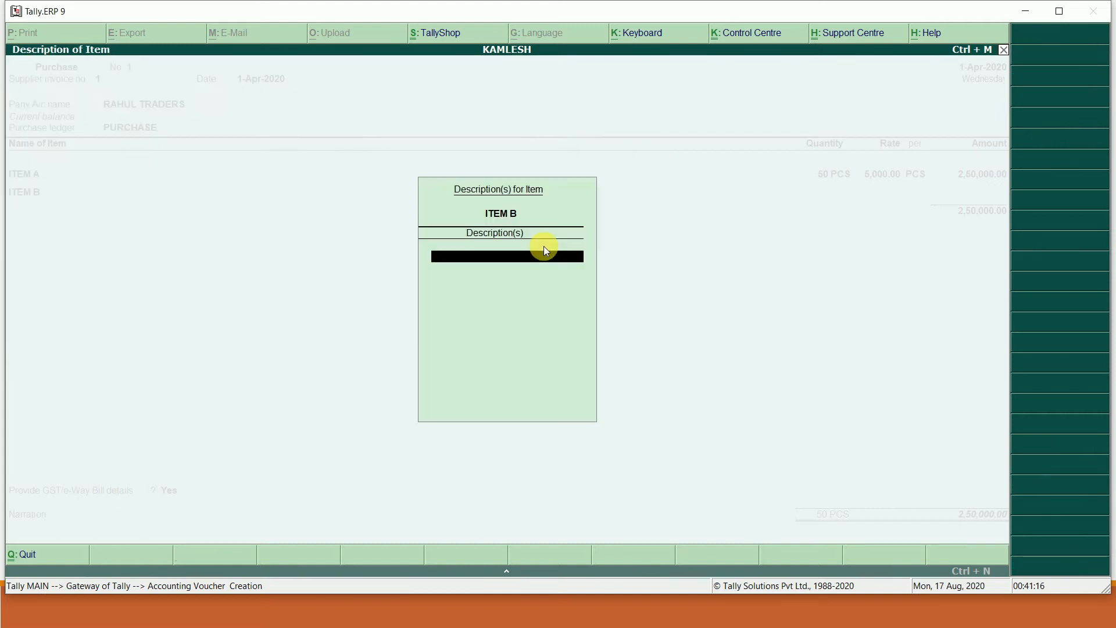
{"action": "key", "text": "Return"}
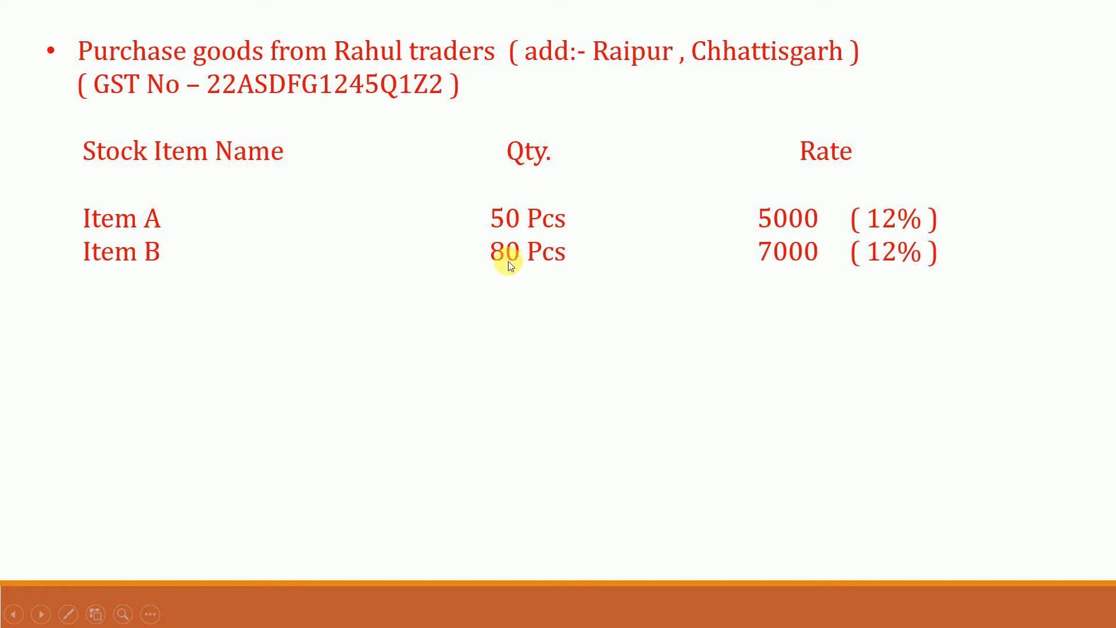
- Enter ITEM B as 80 PCS at 7,000 for 5,60,000.00, making 8,10,000.00 total
{"action": "key", "text": "alt+Tab"}
{"action": "type", "text": "80"}
{"action": "key", "text": "Return"}
{"action": "type", "text": "7,000"}
{"action": "key", "text": "Return"}
{"action": "key", "text": "Return"}
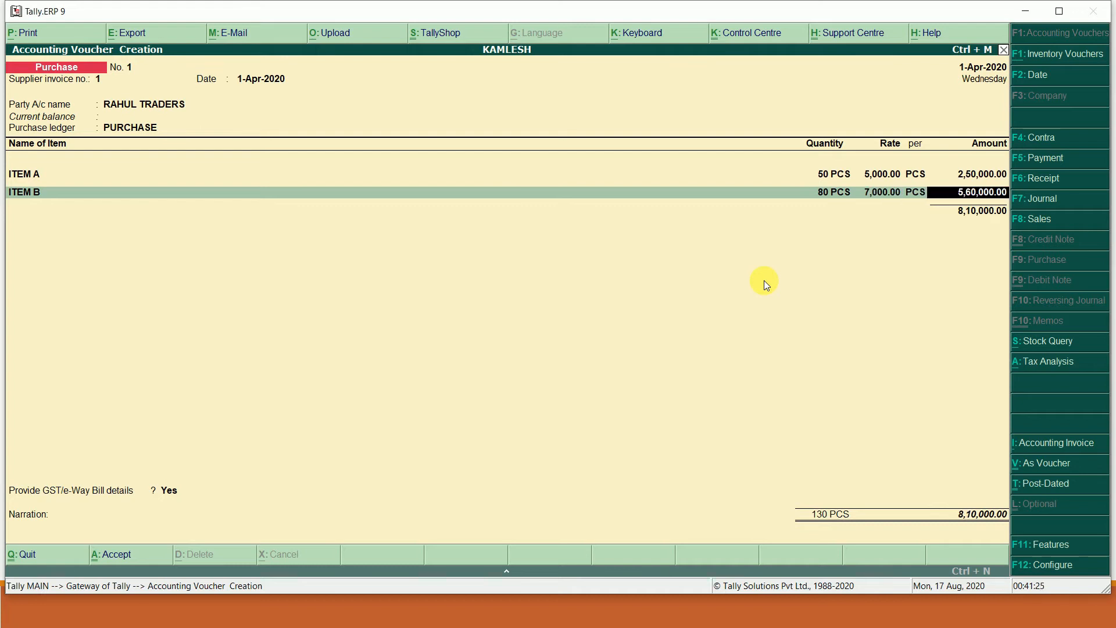
{"action": "key", "text": "Return"}
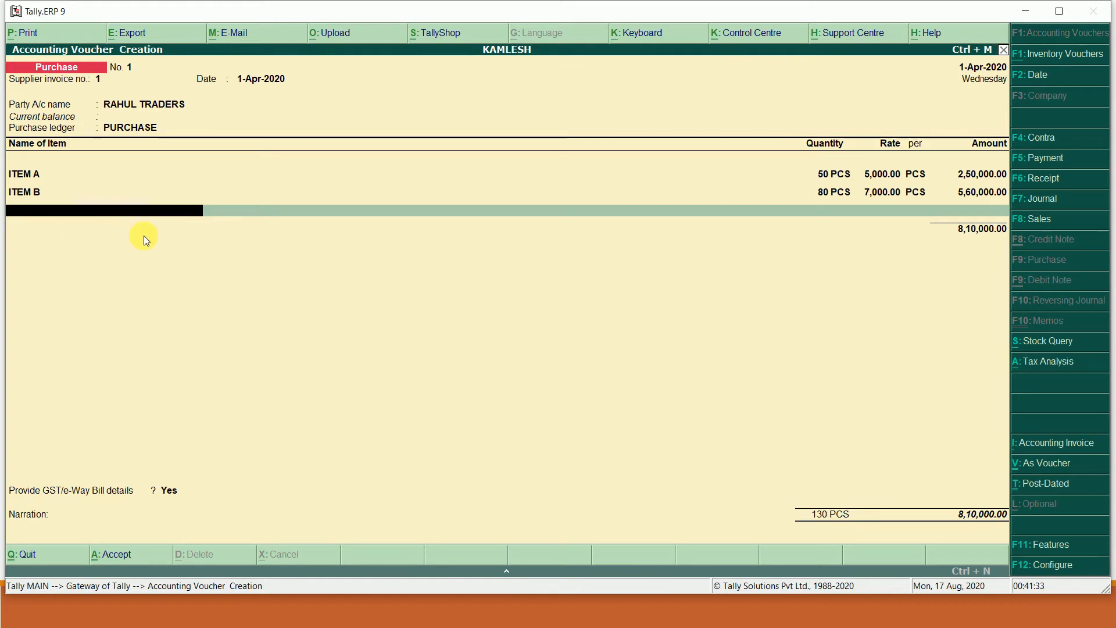
- Close the item list at 8,10,000.00 and begin a new ledger on the ledger line
{"action": "key", "text": "Return"}
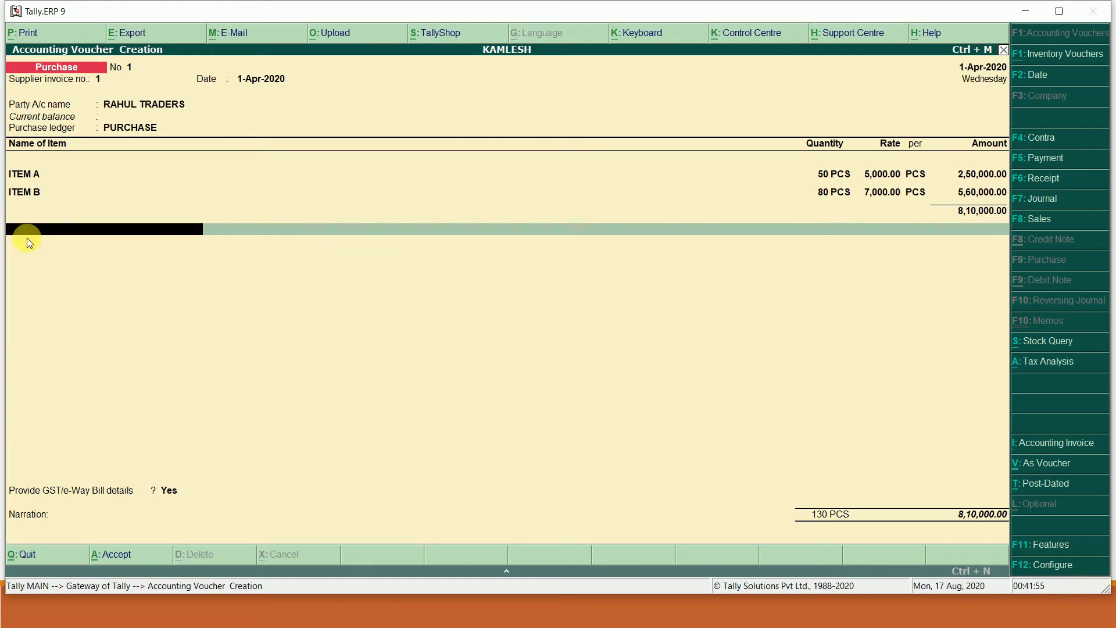
{"action": "key", "text": "alt+c"}
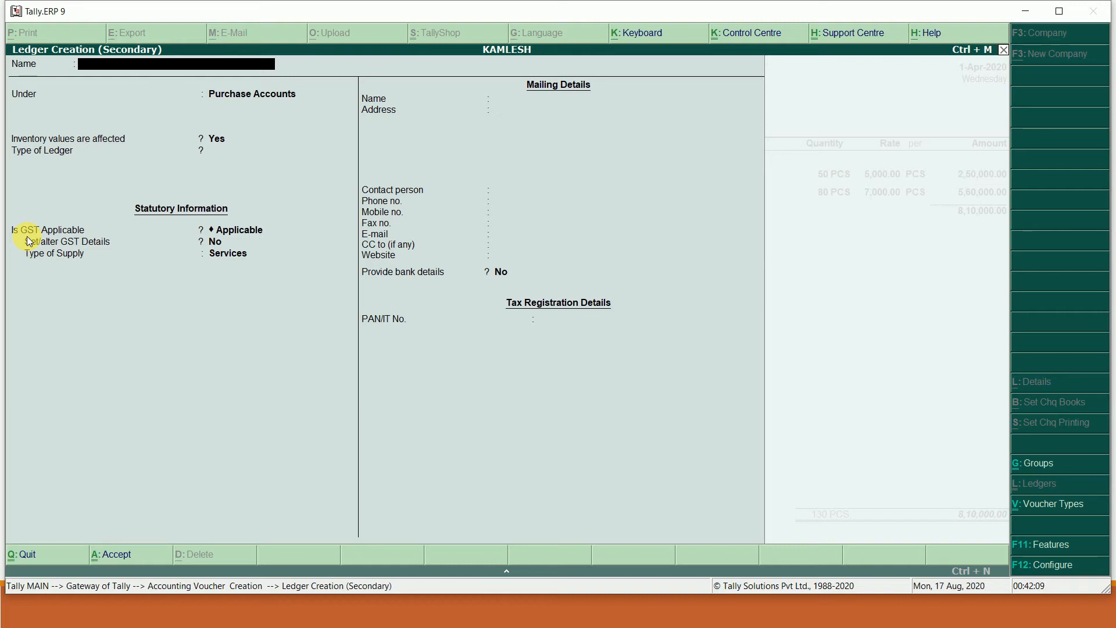
- Create ledger CGST under Duties & Taxes as GST Central Tax and save it
{"action": "type", "text": "CGST"}
{"action": "key", "text": "Return"}
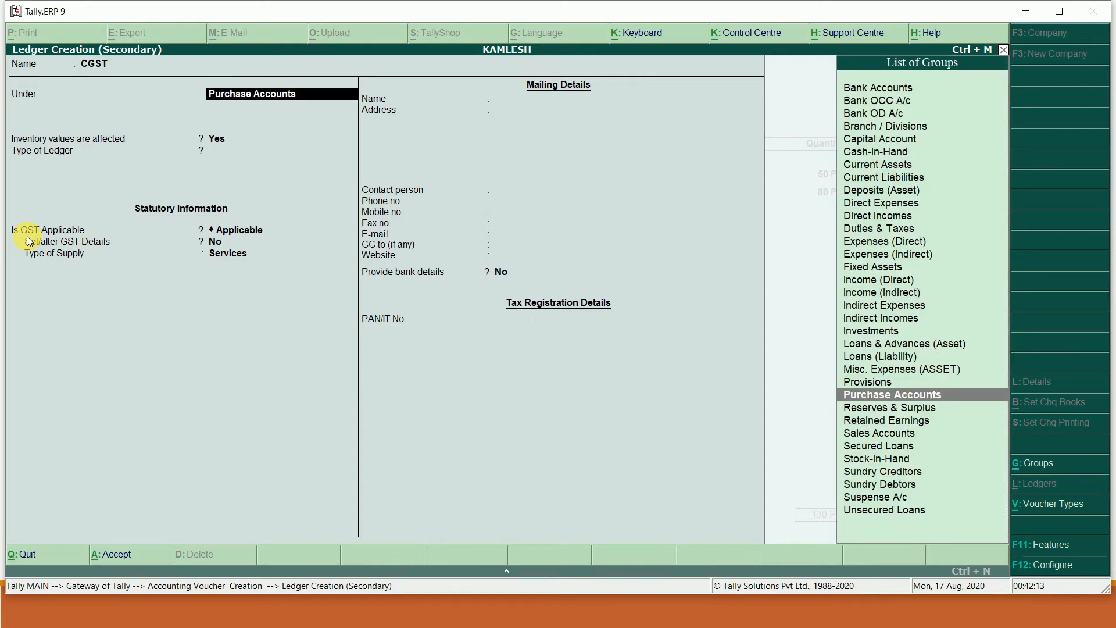
{"action": "type", "text": "DU"}
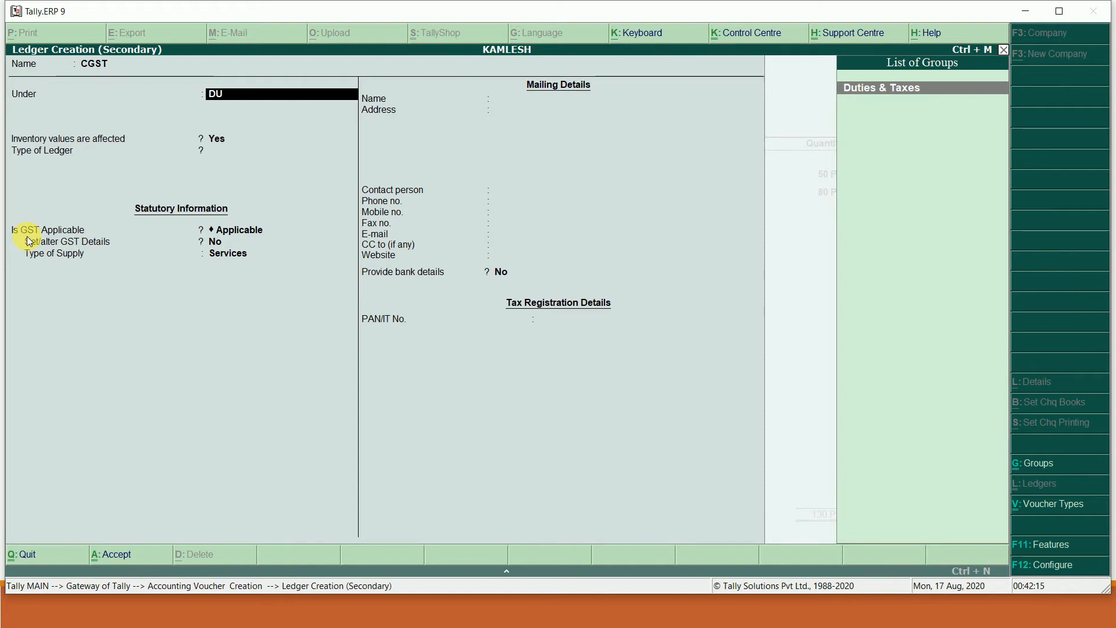
{"action": "key", "text": "Return"}
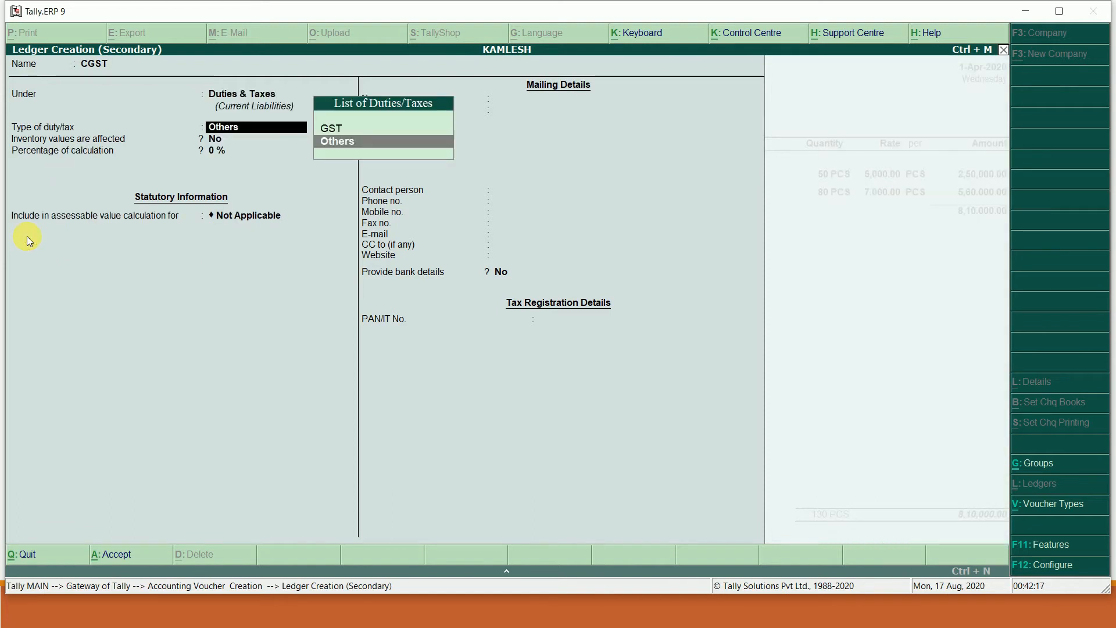
{"action": "key", "text": "Up"}
{"action": "key", "text": "Return"}
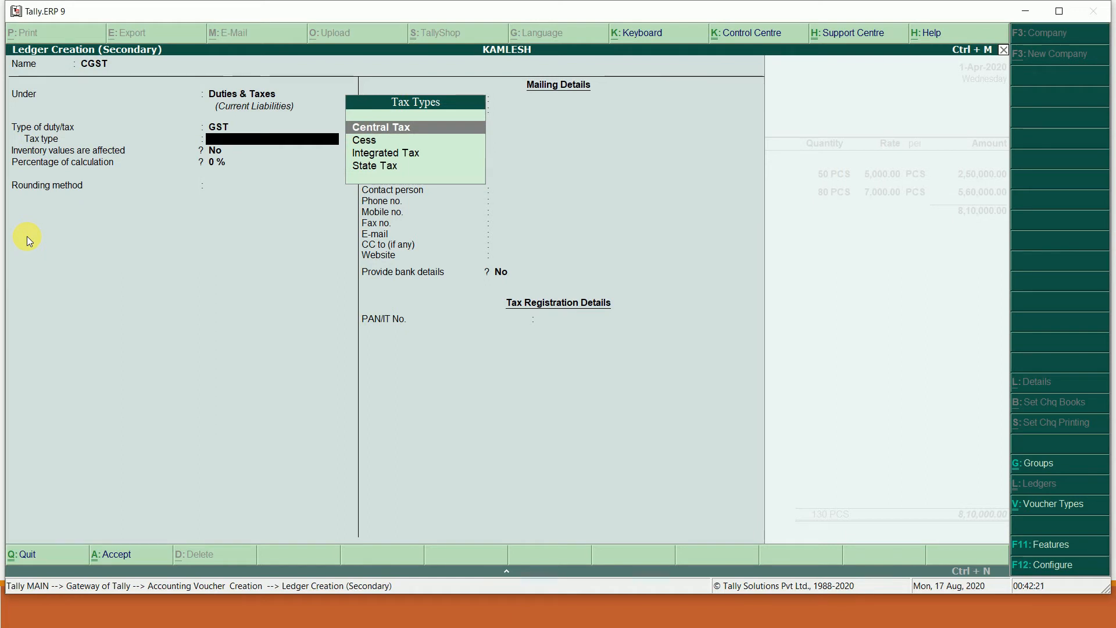
{"action": "left_click", "coordinate": [415, 129]}
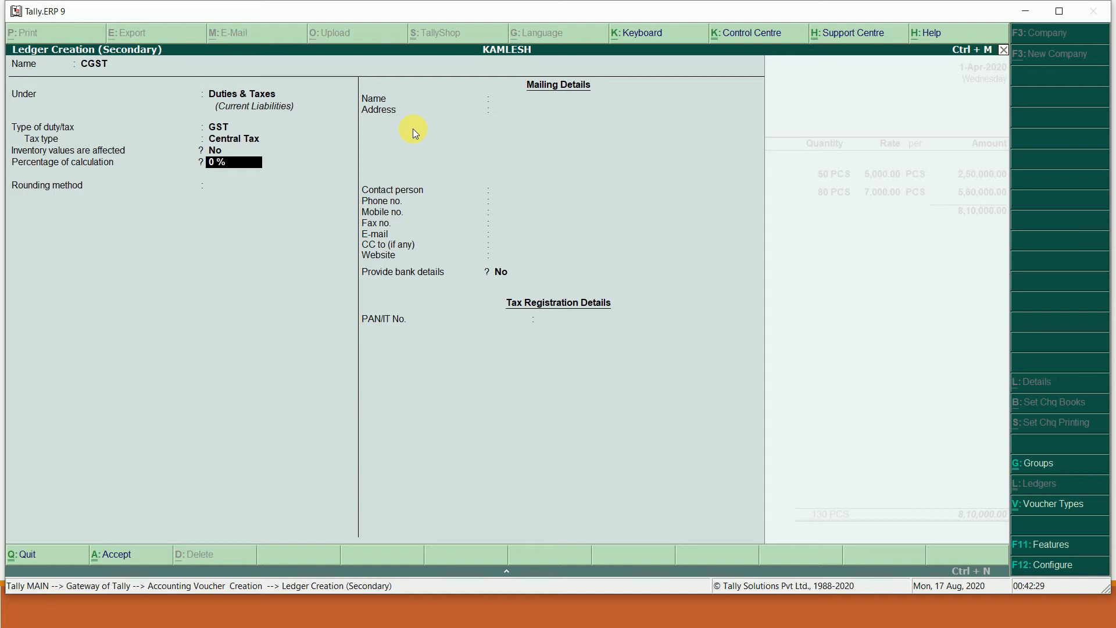
{"action": "key", "text": "ctrl+a"}
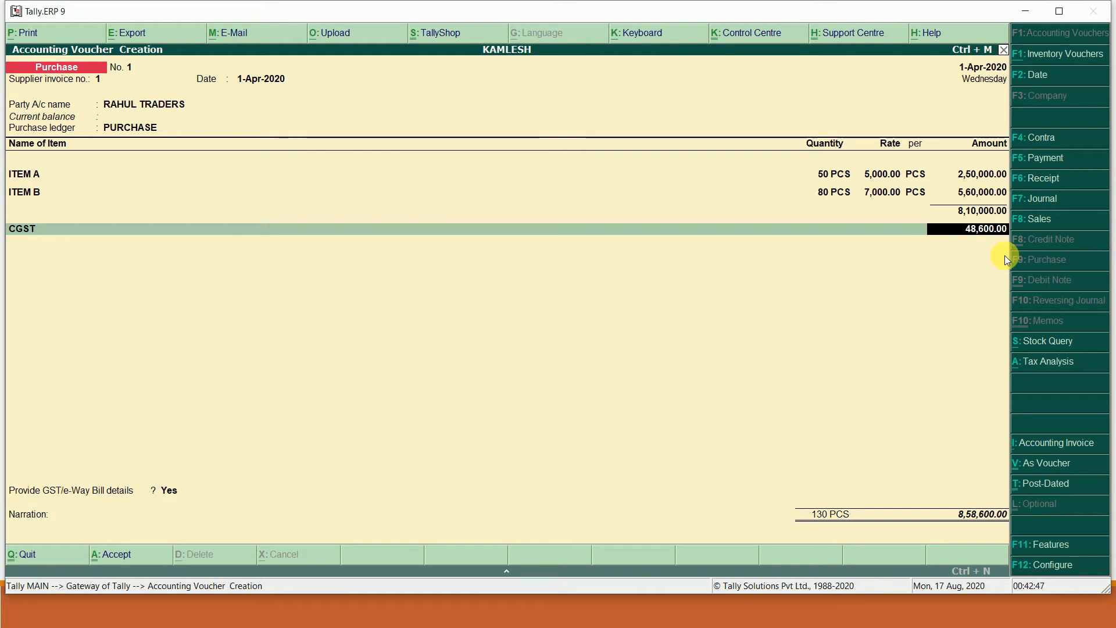
- Keep CGST at 48,600.00, then add an SGST State Tax ledger line of 48,600.00
{"action": "key", "text": "Return"}
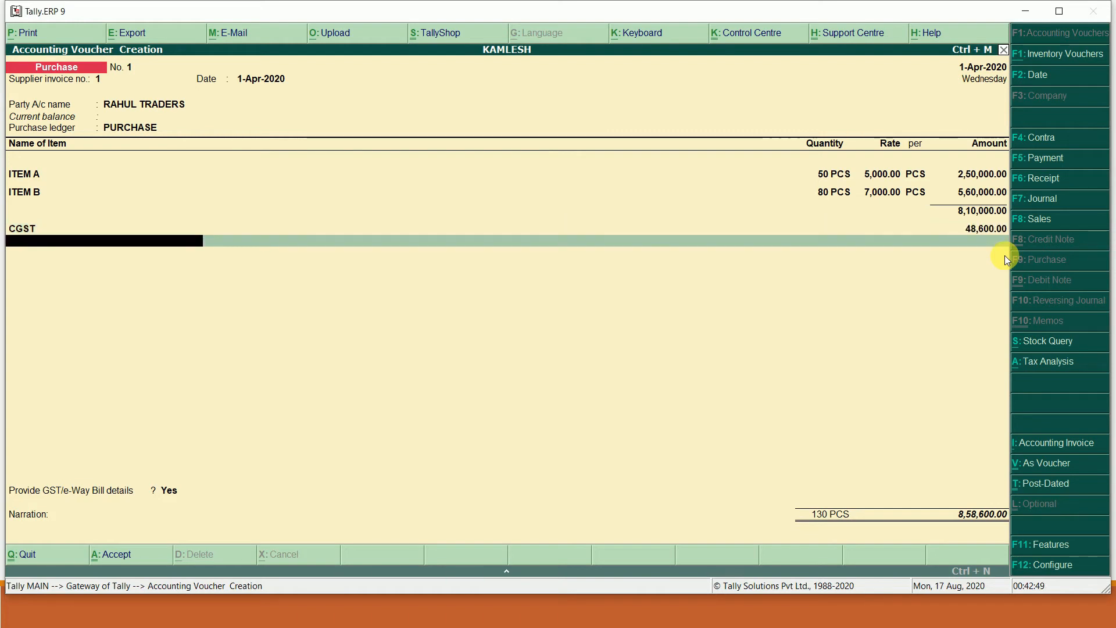
{"action": "key", "text": "alt+c"}
{"action": "type", "text": "SGS"}
{"action": "key", "text": "Return"}
{"action": "key", "text": "Return"}
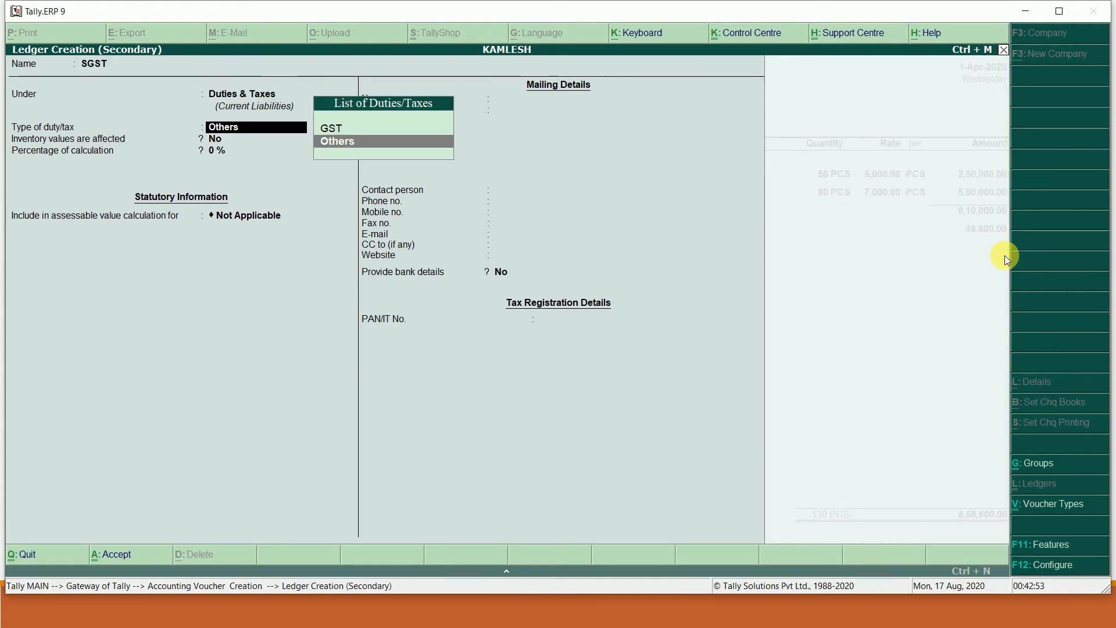
{"action": "key", "text": "Up"}
{"action": "key", "text": "Return"}
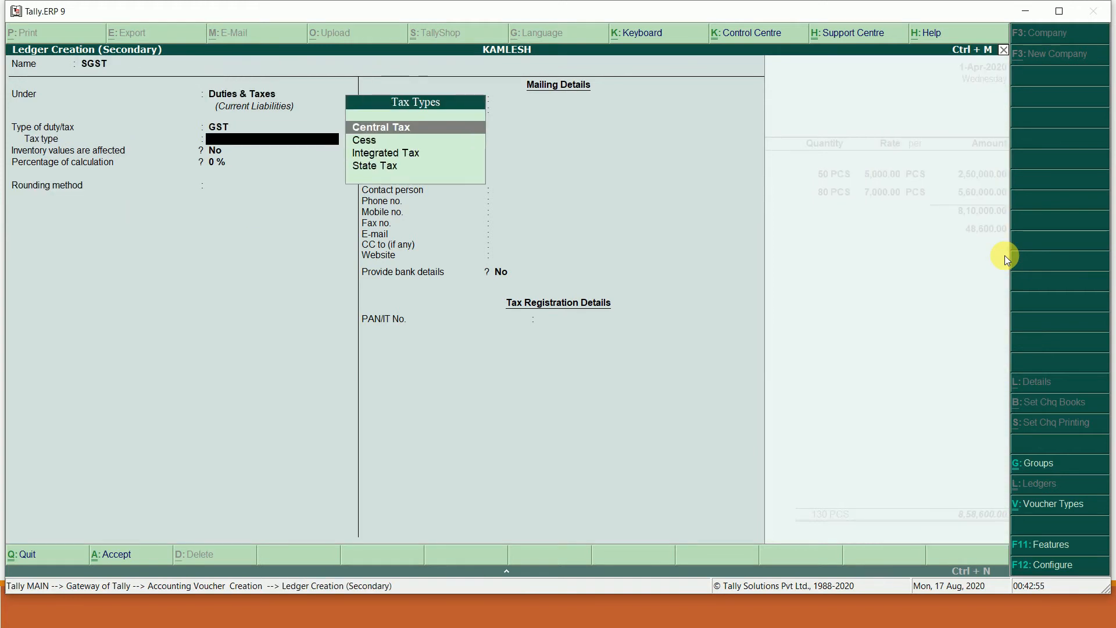
{"action": "key", "text": "Down"}
{"action": "key", "text": "Down"}
{"action": "key", "text": "Down"}
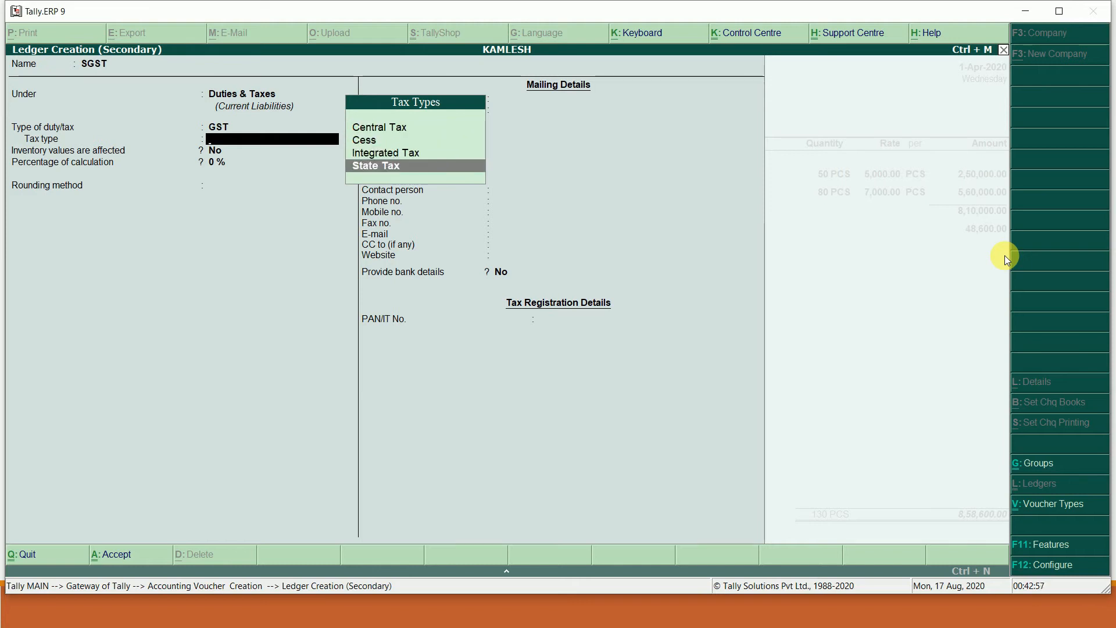
{"action": "key", "text": "Return"}
{"action": "key", "text": "ctrl+a"}
{"action": "key", "text": "Return"}
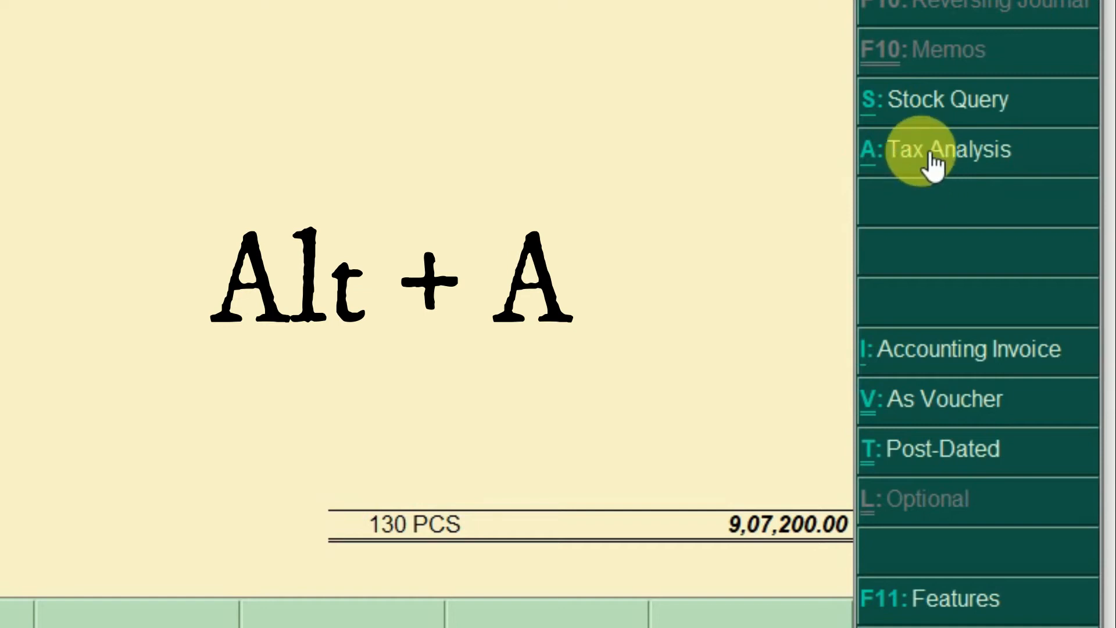
{"action": "left_click", "coordinate": [929, 156]}
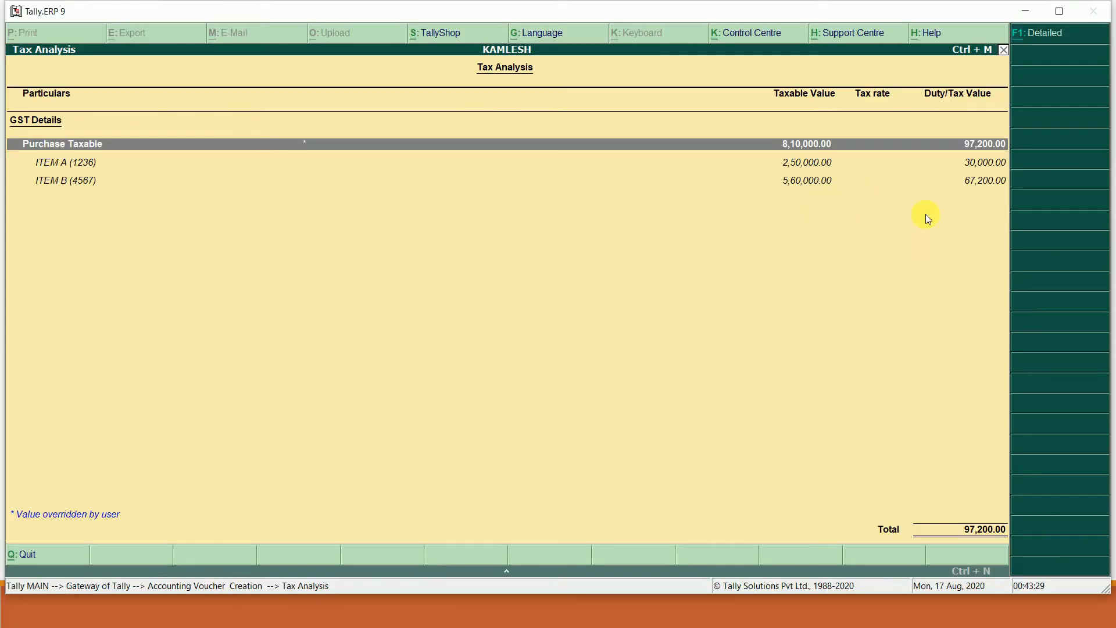
{"action": "left_click", "coordinate": [1052, 35]}
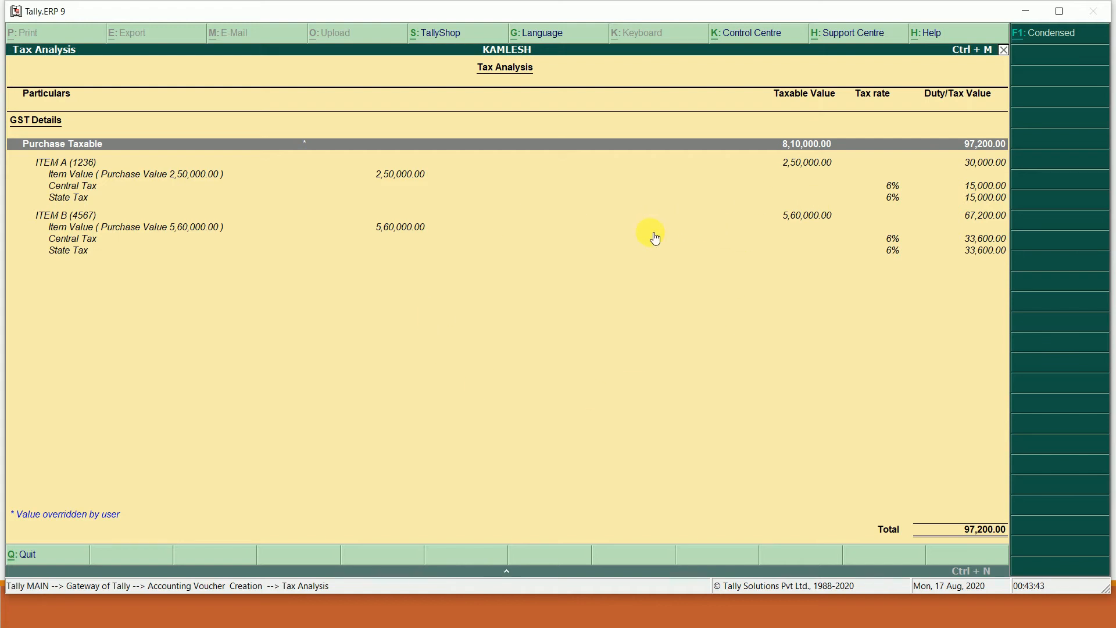
{"action": "key", "text": "Escape"}
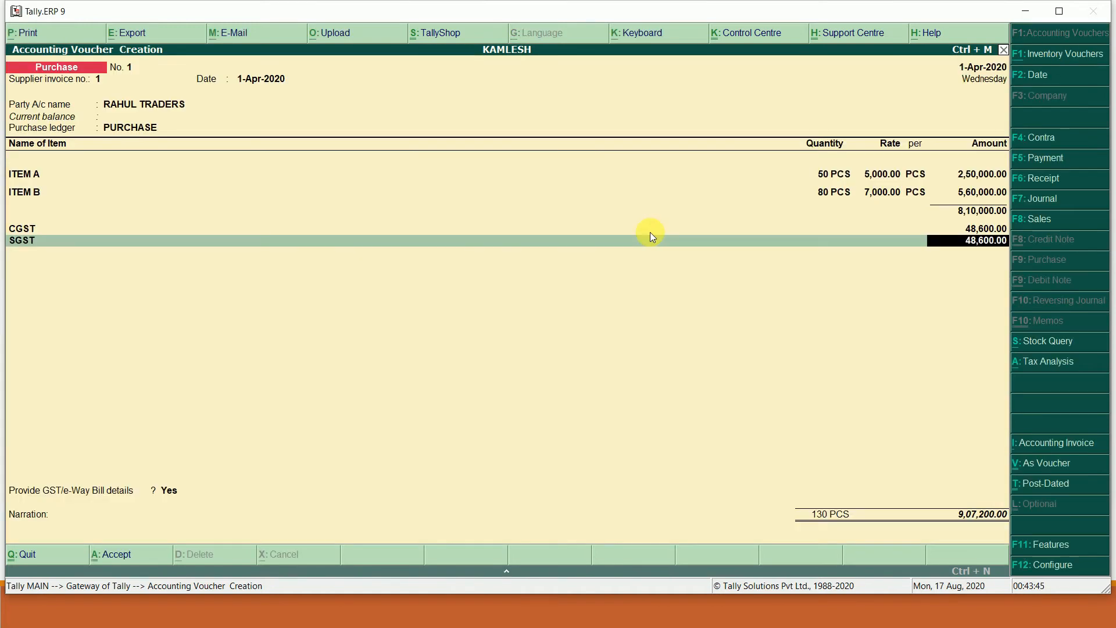
- Answer No to GST/e-Way Bill details and accept RAHUL TRADERS purchase voucher No. 1
{"action": "key", "text": "Return"}
{"action": "key", "text": "Return"}
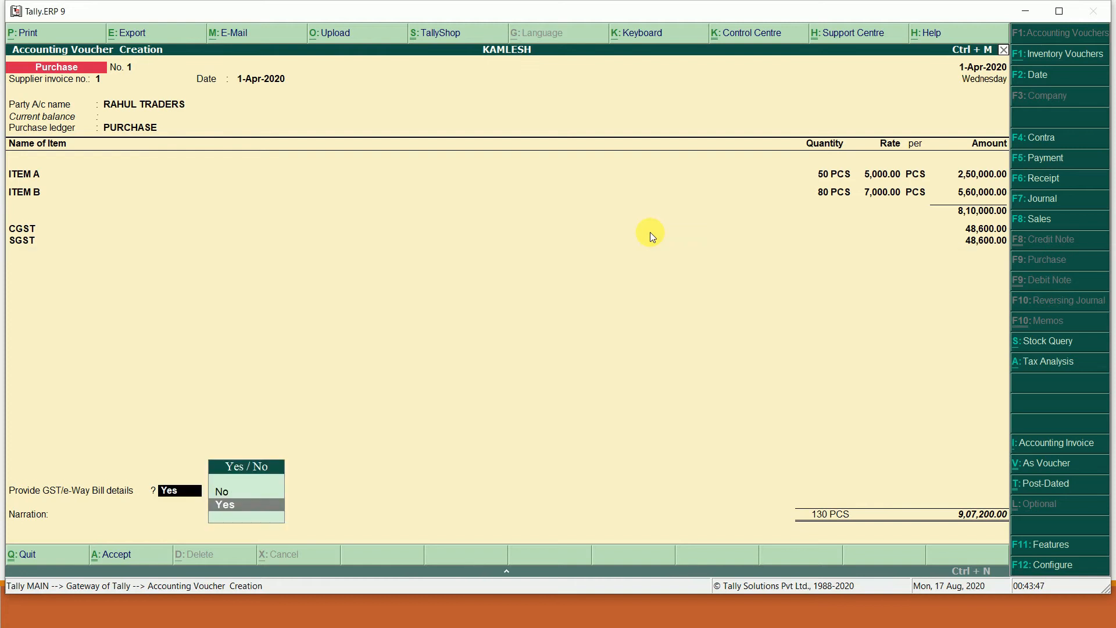
{"action": "key", "text": "Up"}
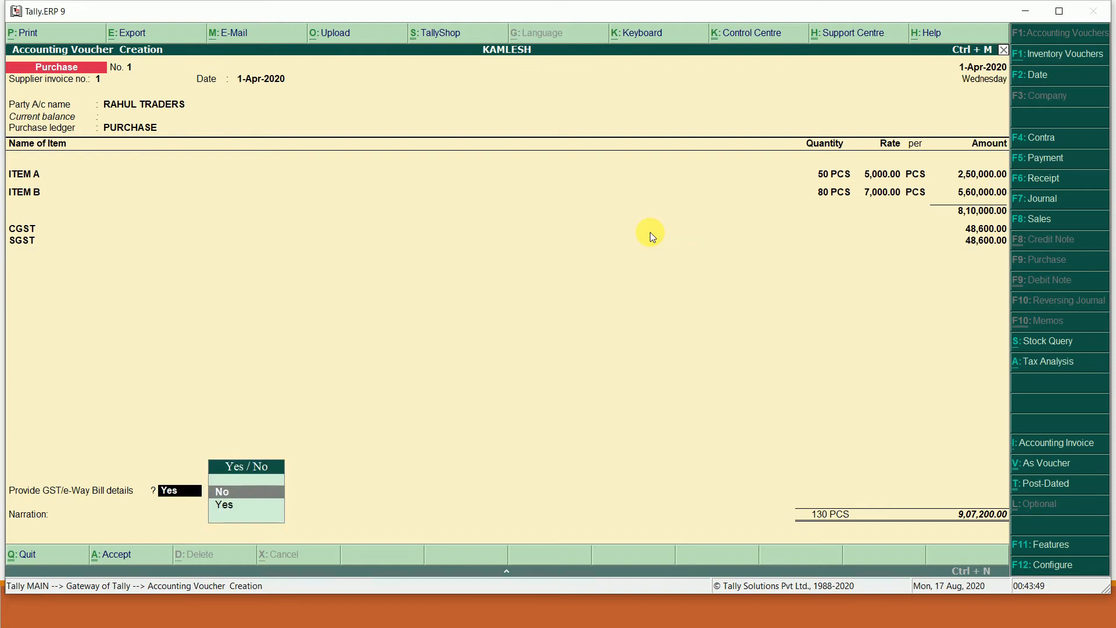
{"action": "key", "text": "Return"}
{"action": "key", "text": "Return"}
{"action": "key", "text": "Return"}
{"action": "key", "text": "Return"}
{"action": "key", "text": "Return"}
{"action": "key", "text": "Return"}
{"action": "key", "text": "Return"}
{"action": "key", "text": "Return"}
{"action": "key", "text": "Return"}
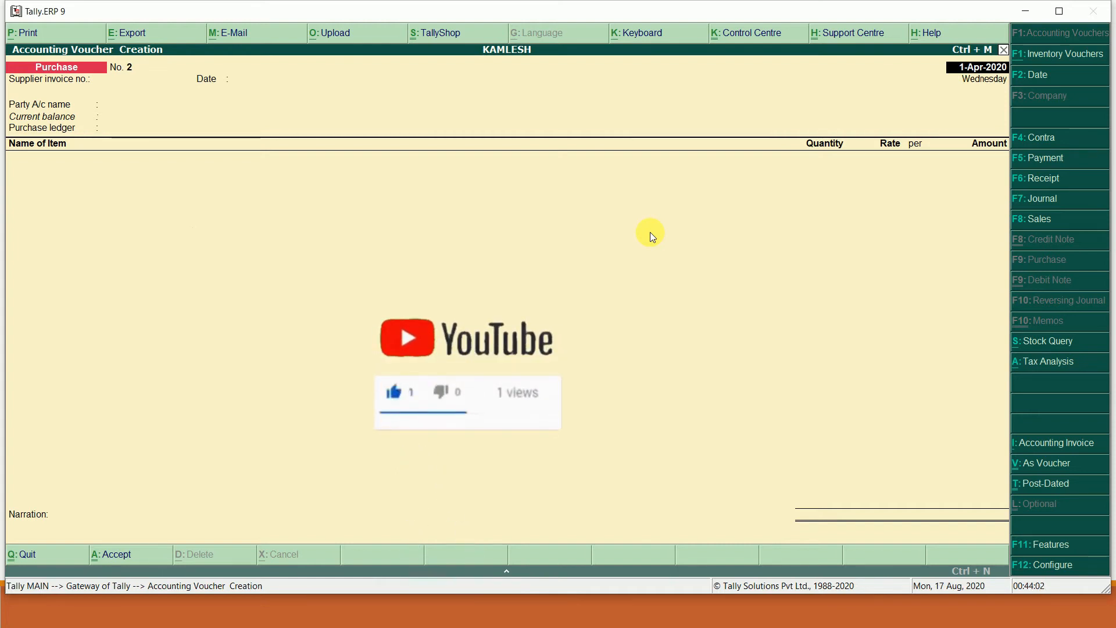
- Enter supplier invoice number 2 on purchase voucher No. 2, using Sunil Traders' slide details
{"action": "key", "text": "alt+Tab"}
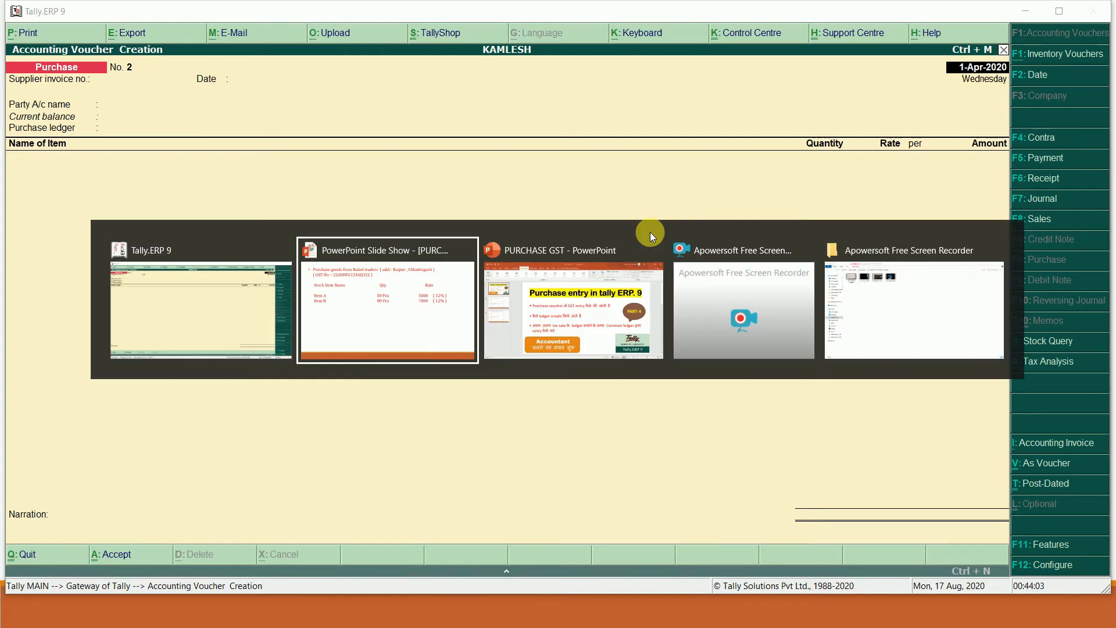
{"action": "key", "text": "Right"}
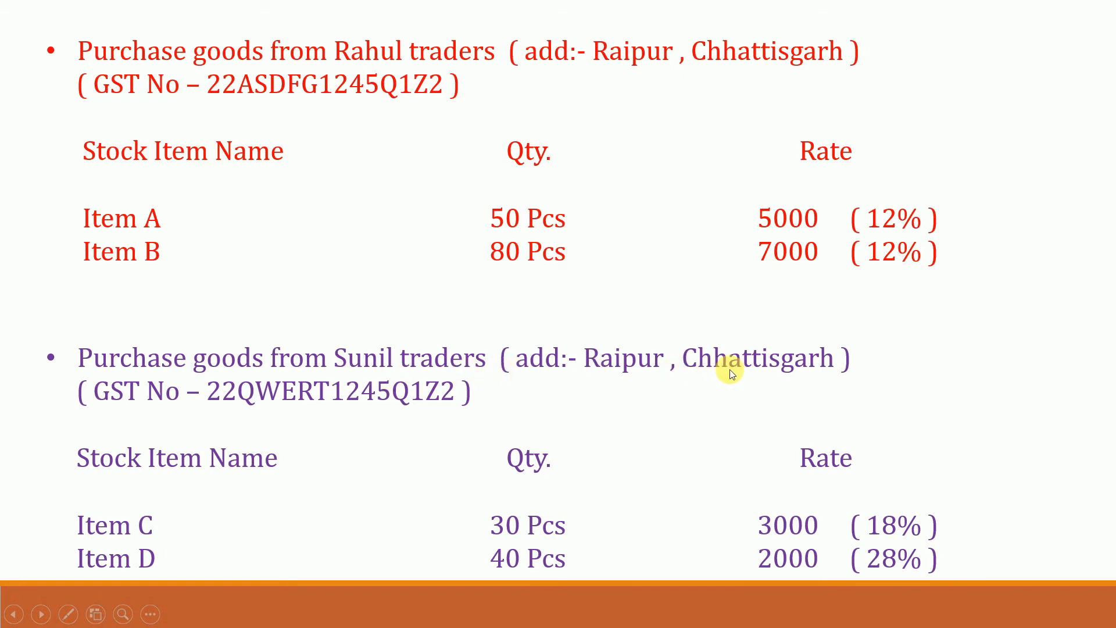
{"action": "key", "text": "alt+Tab"}
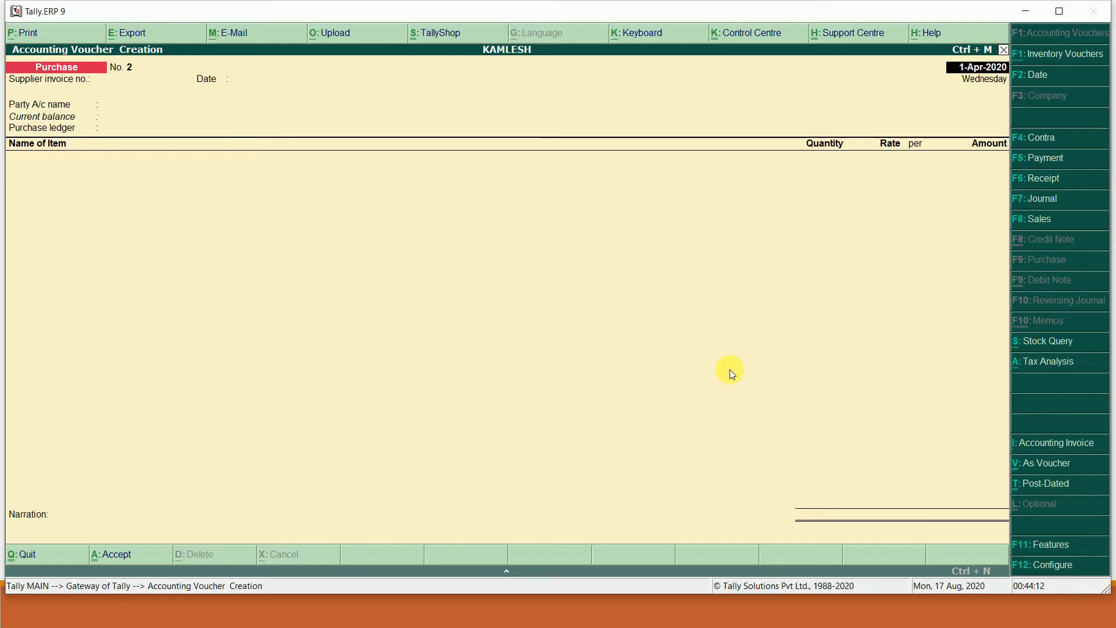
{"action": "key", "text": "Return"}
{"action": "key", "text": "Return"}
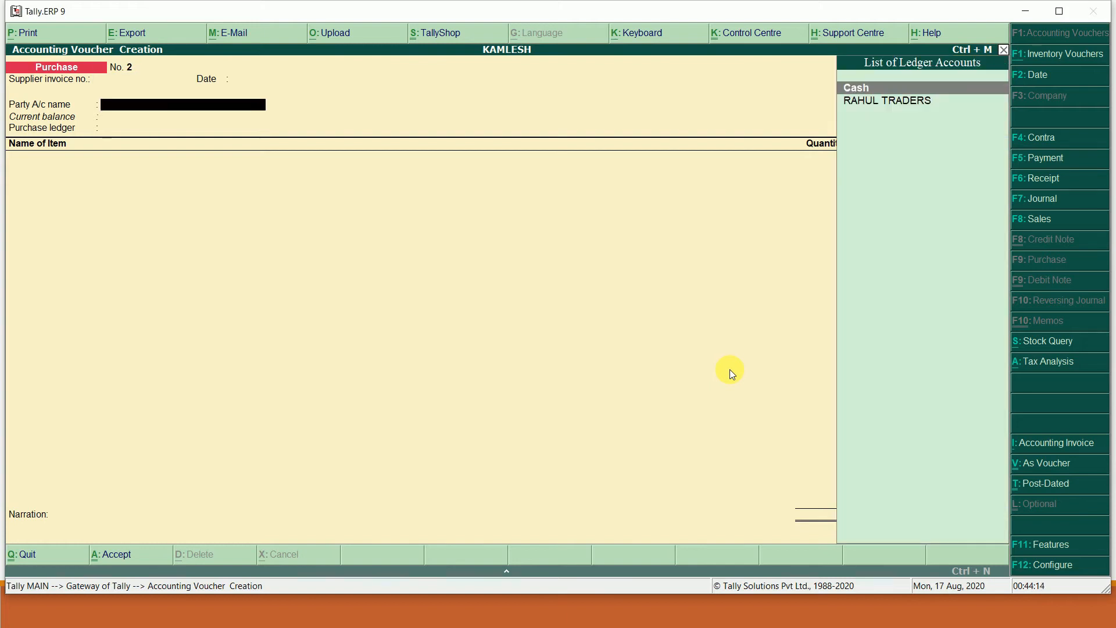
{"action": "key", "text": "BackSpace"}
{"action": "key", "text": "BackSpace"}
{"action": "type", "text": "2"}
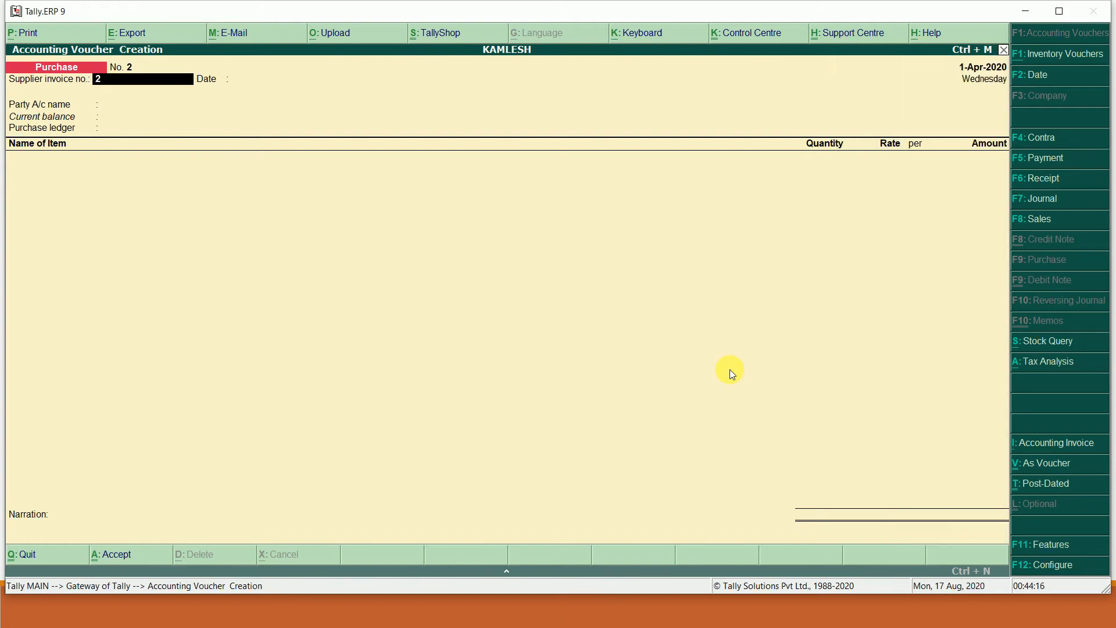
{"action": "key", "text": "Return"}
{"action": "key", "text": "Return"}
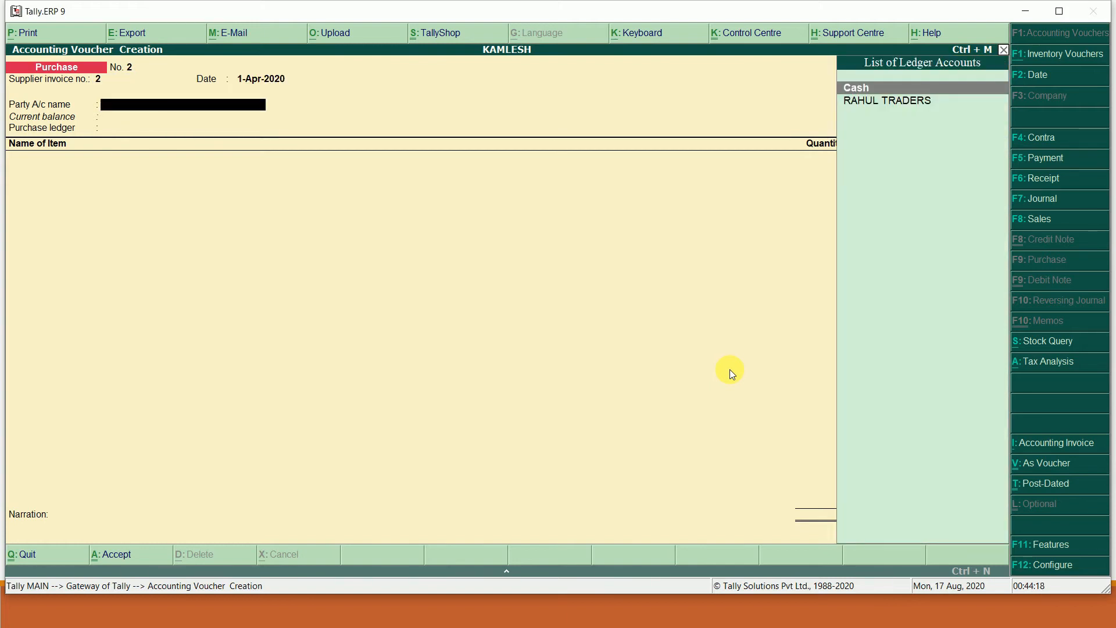
- Create ledger SUNIL TRADERS under Sundry Creditors with state Chhattisgarh
{"action": "key", "text": "alt+c"}
{"action": "type", "text": "SU"}
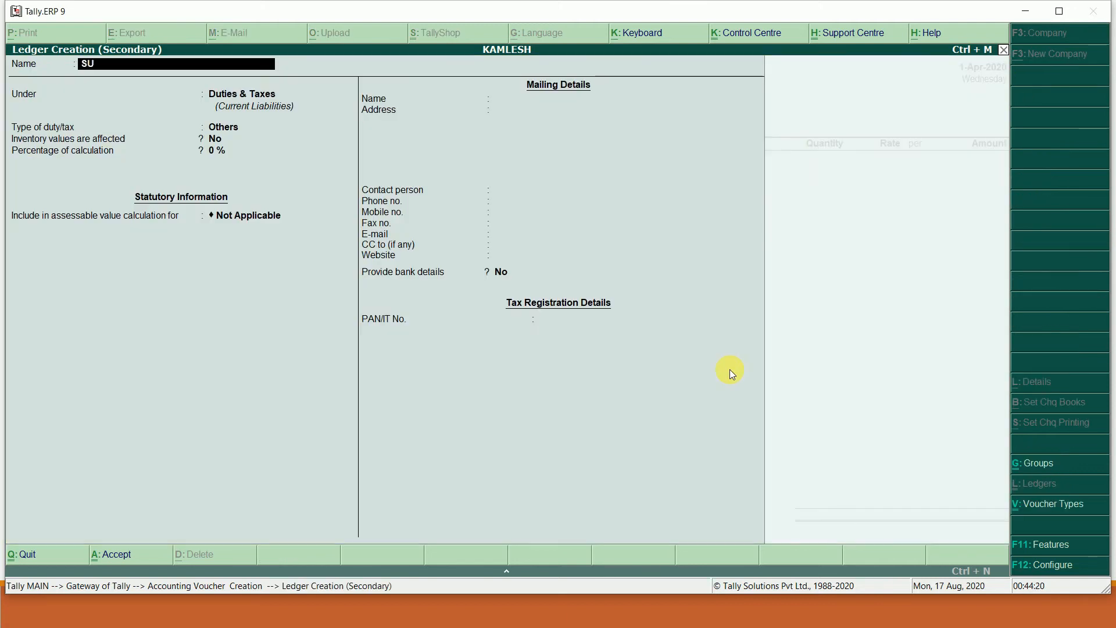
{"action": "type", "text": "NIL TRADERS"}
{"action": "key", "text": "Return"}
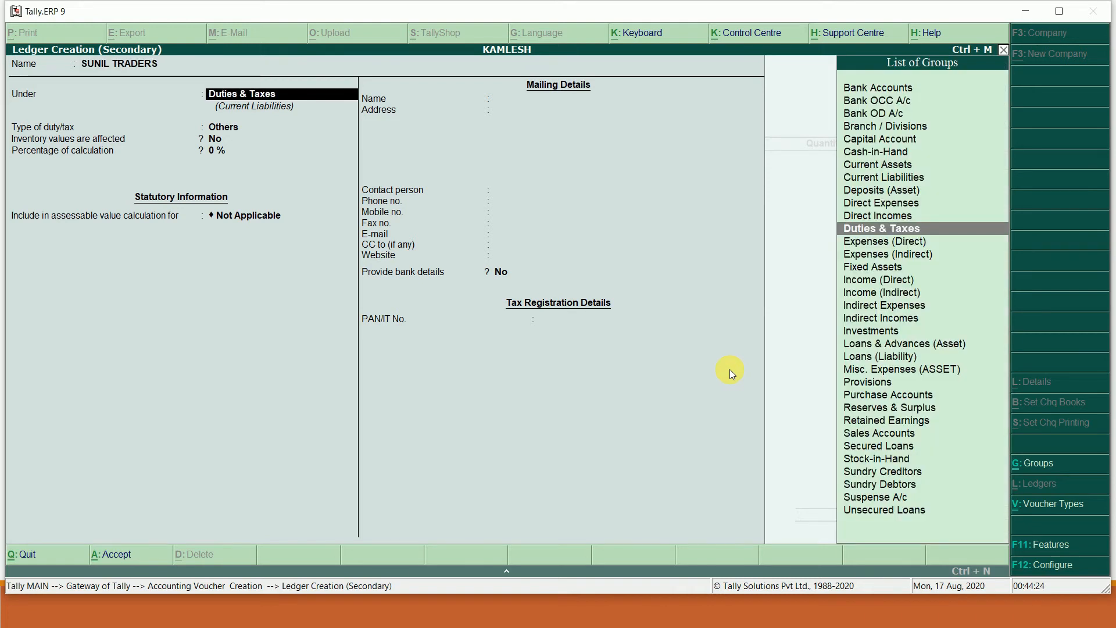
{"action": "type", "text": "cr"}
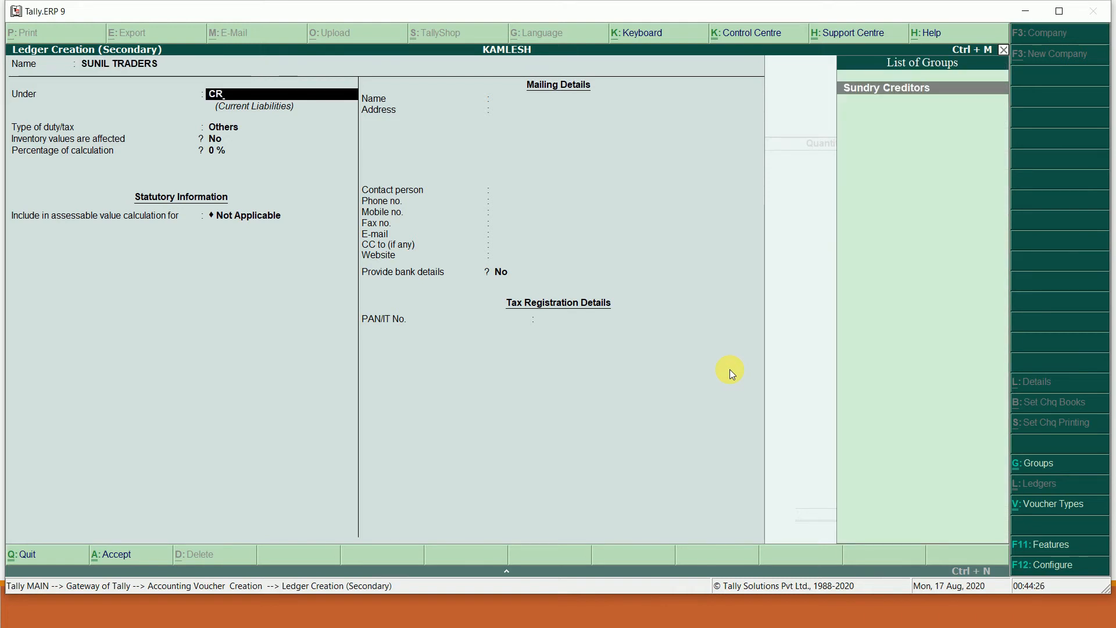
{"action": "key", "text": "Return"}
{"action": "key", "text": "Return"}
{"action": "key", "text": "Return"}
{"action": "key", "text": "Return"}
{"action": "key", "text": "Return"}
{"action": "key", "text": "Return"}
{"action": "key", "text": "Return"}
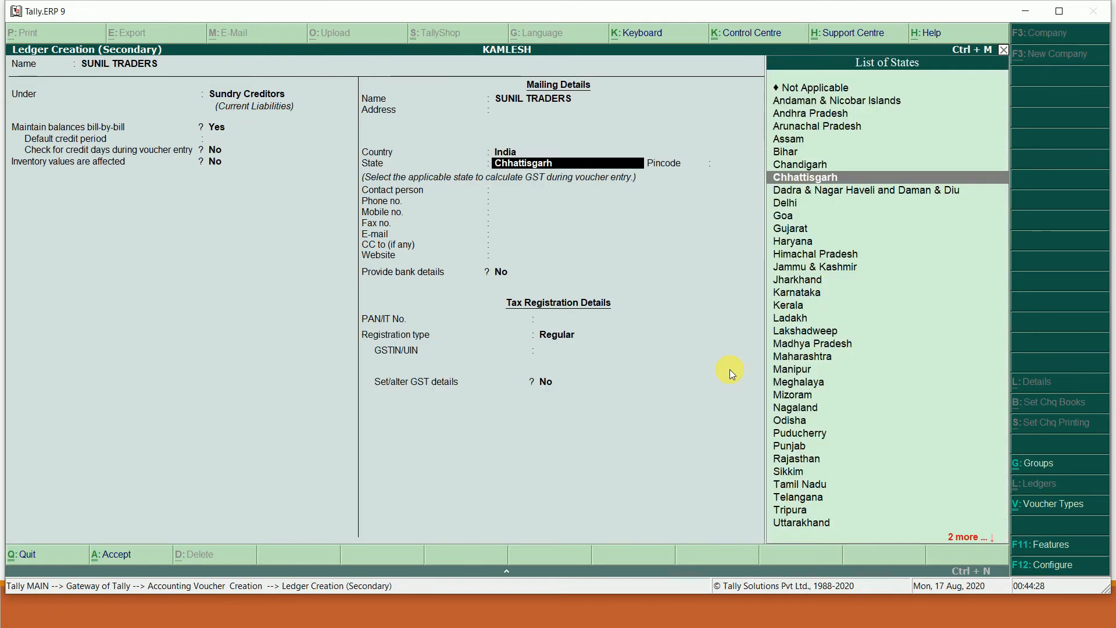
{"action": "key", "text": "Return"}
{"action": "key", "text": "Return"}
{"action": "key", "text": "Return"}
{"action": "key", "text": "Return"}
{"action": "key", "text": "Return"}
{"action": "key", "text": "Return"}
{"action": "key", "text": "Return"}
{"action": "key", "text": "Return"}
{"action": "key", "text": "Return"}
{"action": "key", "text": "Return"}
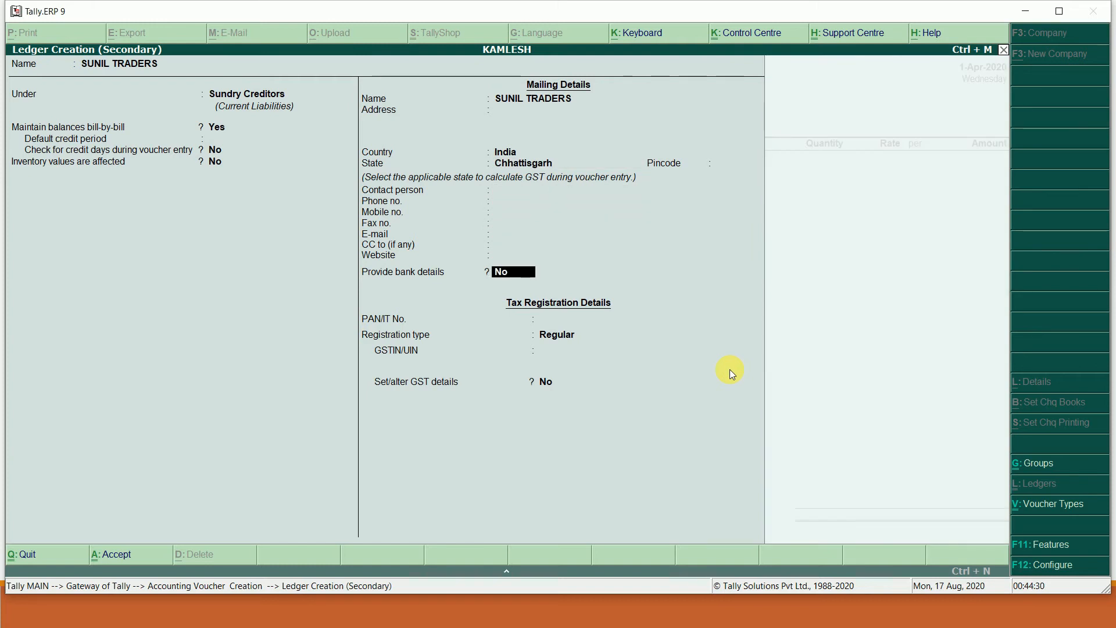
{"action": "key", "text": "Return"}
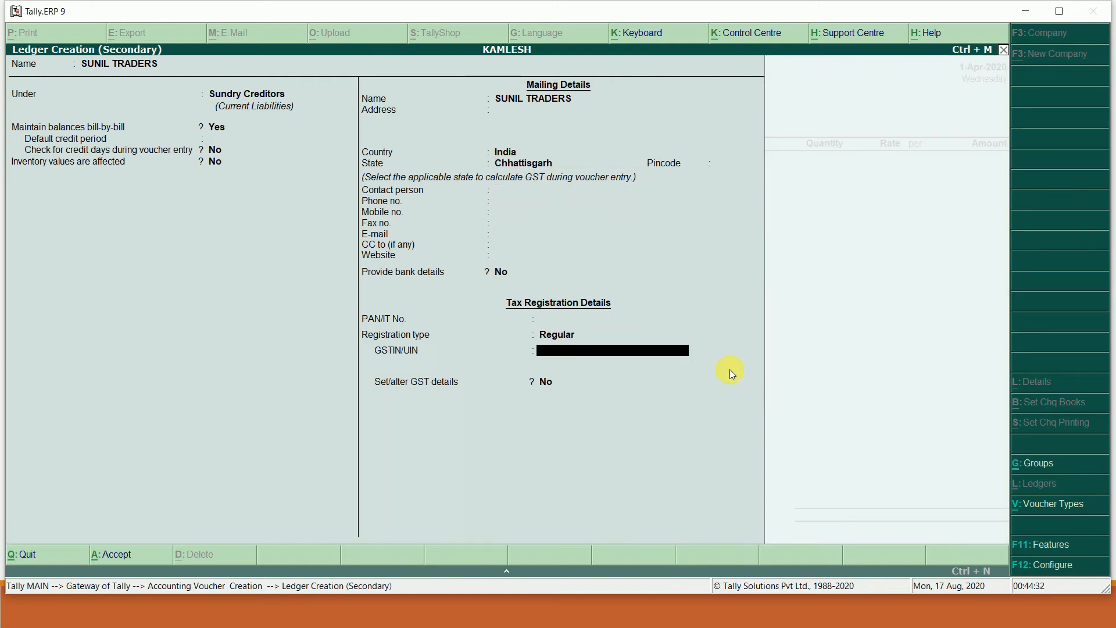
- Enter Sunil Traders' GSTIN from the slide and save the ledger
{"action": "key", "text": "alt+Tab"}
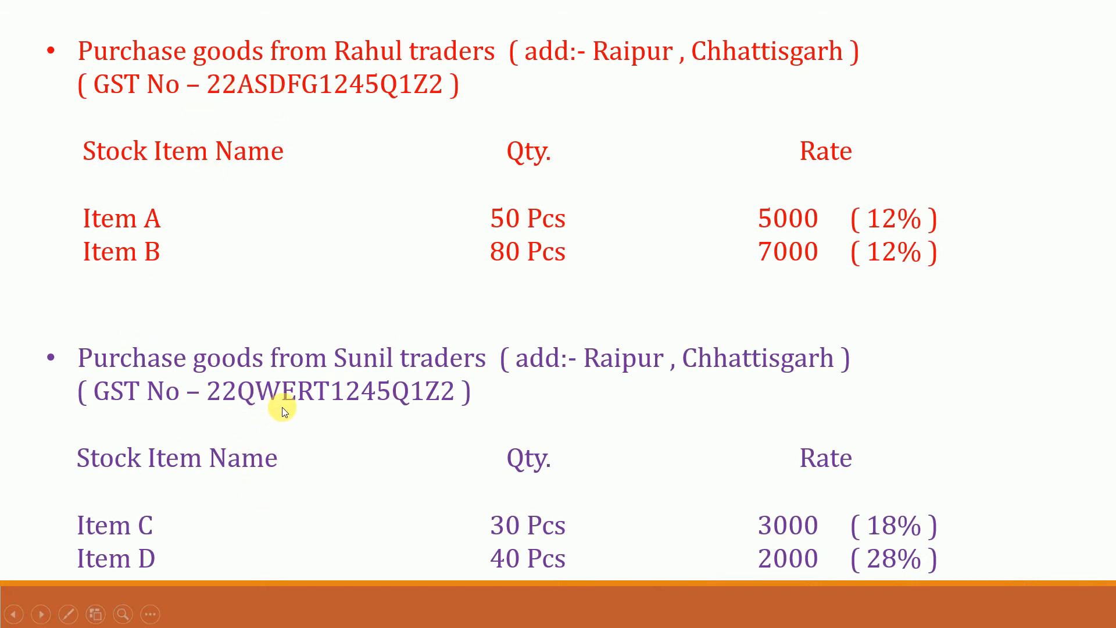
{"action": "key", "text": "alt+Tab"}
{"action": "type", "text": "22"}
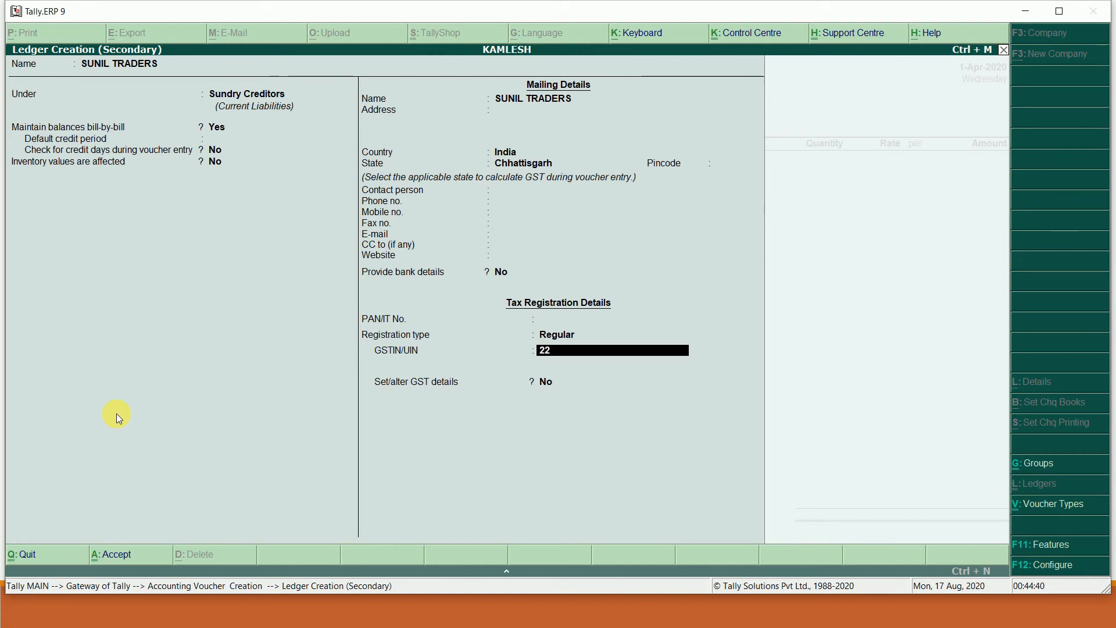
{"action": "type", "text": "QWERT"}
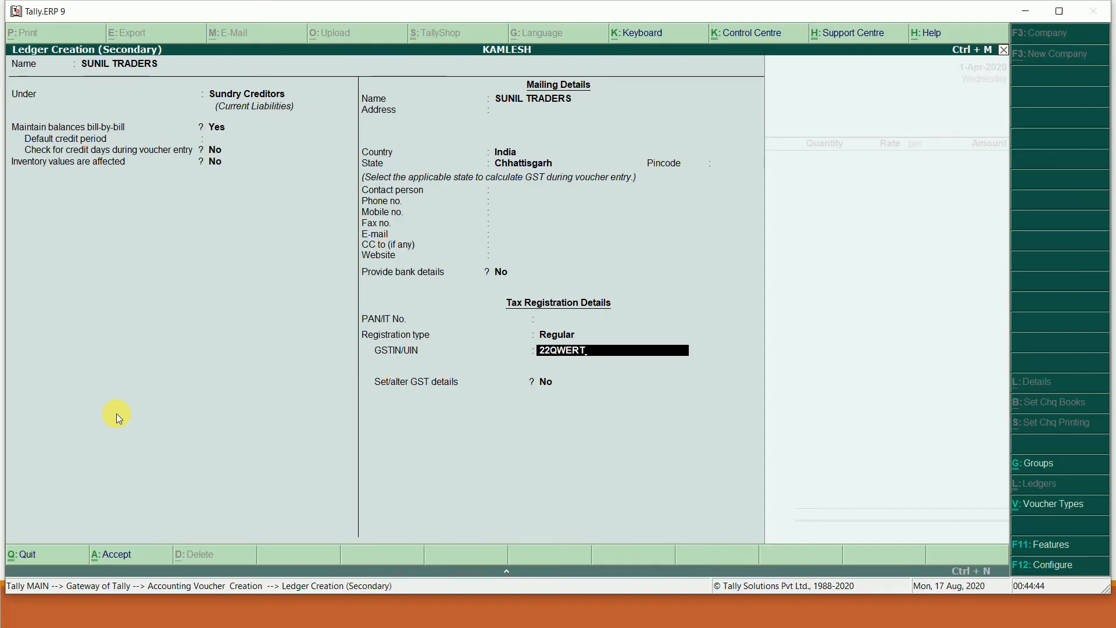
{"action": "key", "text": "alt+Tab"}
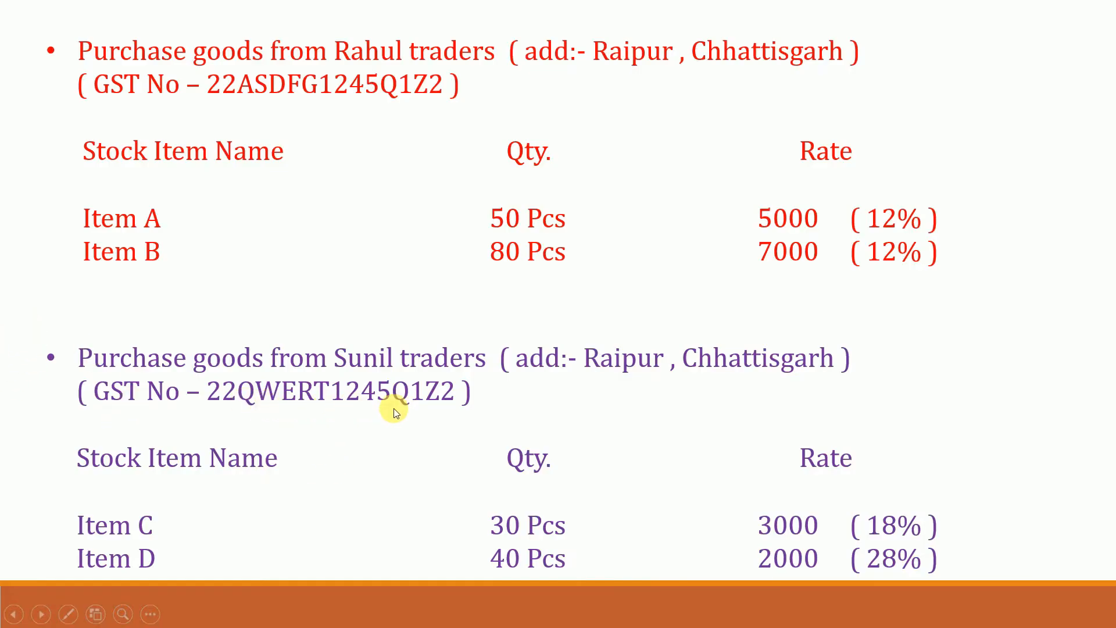
{"action": "key", "text": "alt+Tab"}
{"action": "type", "text": "1245"}
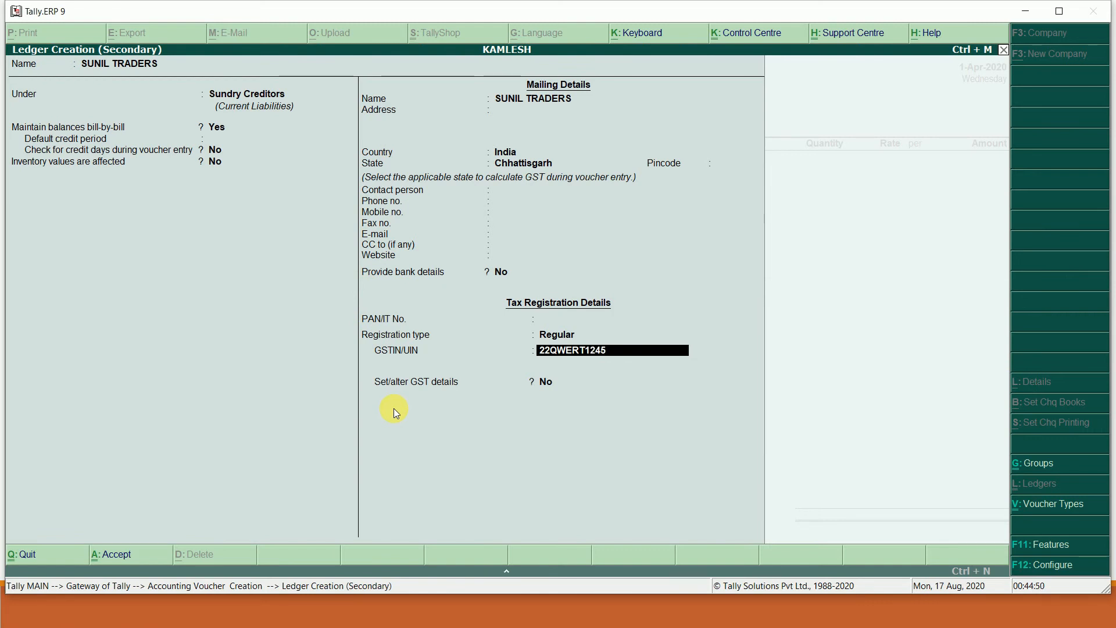
{"action": "key", "text": "alt+Tab"}
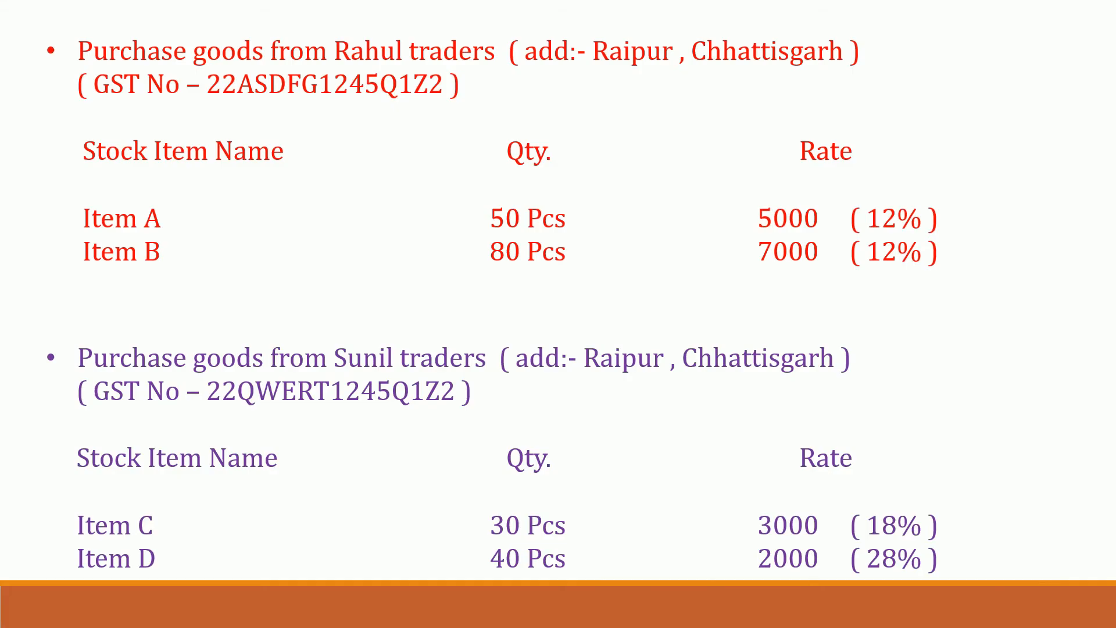
{"action": "key", "text": "alt+Tab"}
{"action": "type", "text": "Q1Z"}
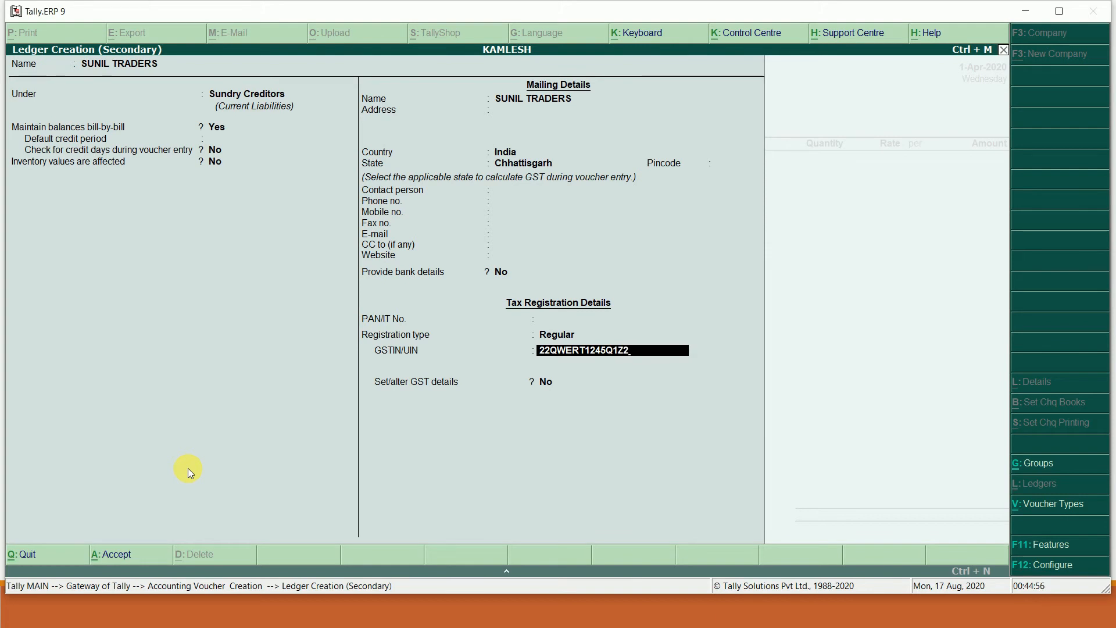
{"action": "key", "text": "Return"}
{"action": "key", "text": "Return"}
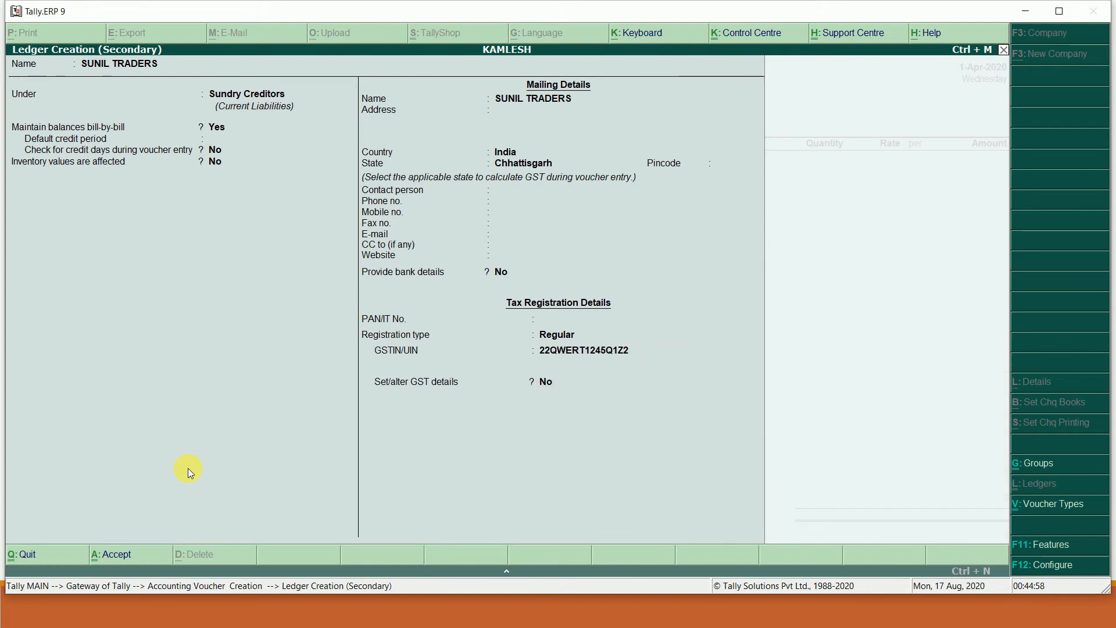
{"action": "key", "text": "Return"}
{"action": "key", "text": "Return"}
{"action": "key", "text": "Return"}
{"action": "key", "text": "Return"}
{"action": "key", "text": "Return"}
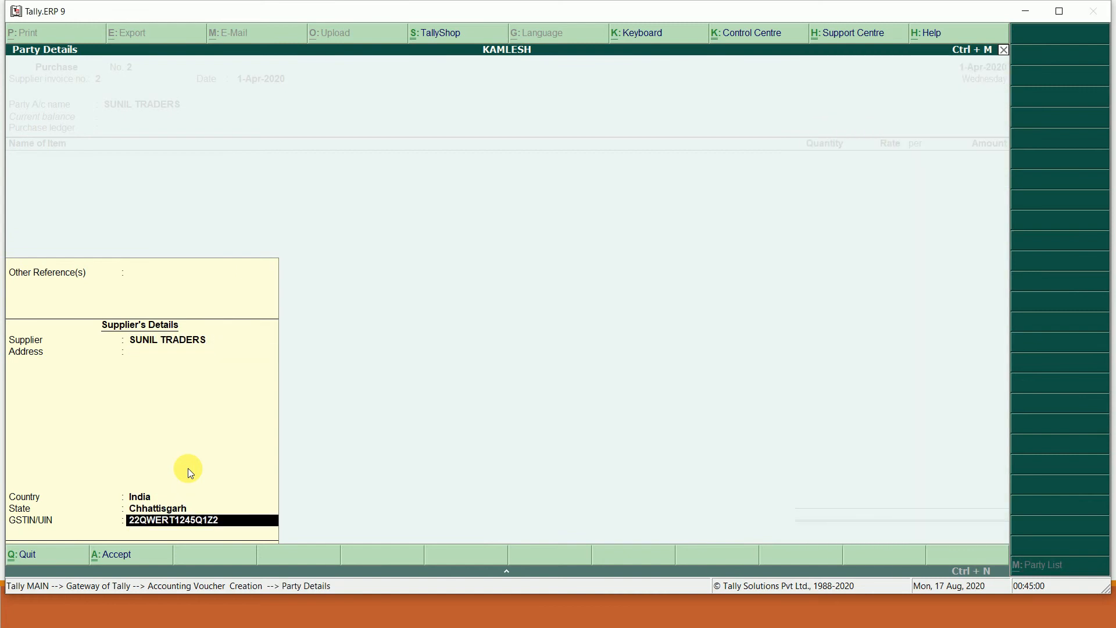
{"action": "key", "text": "Return"}
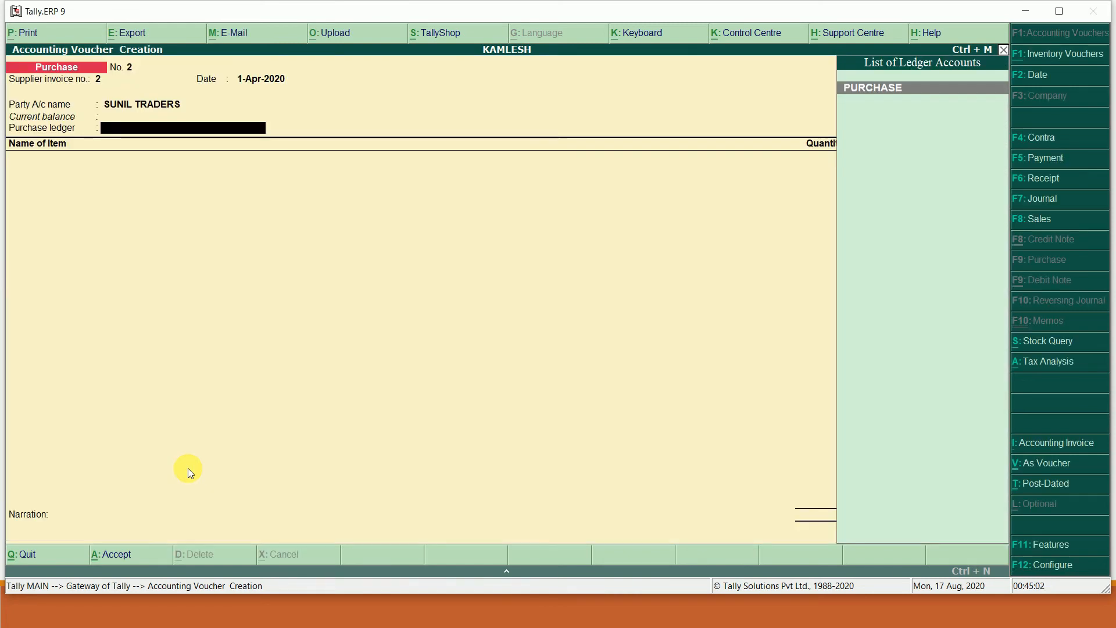
- Use PURCHASE as the purchase ledger with Purchase Taxable as the nature of transaction
{"action": "key", "text": "Return"}
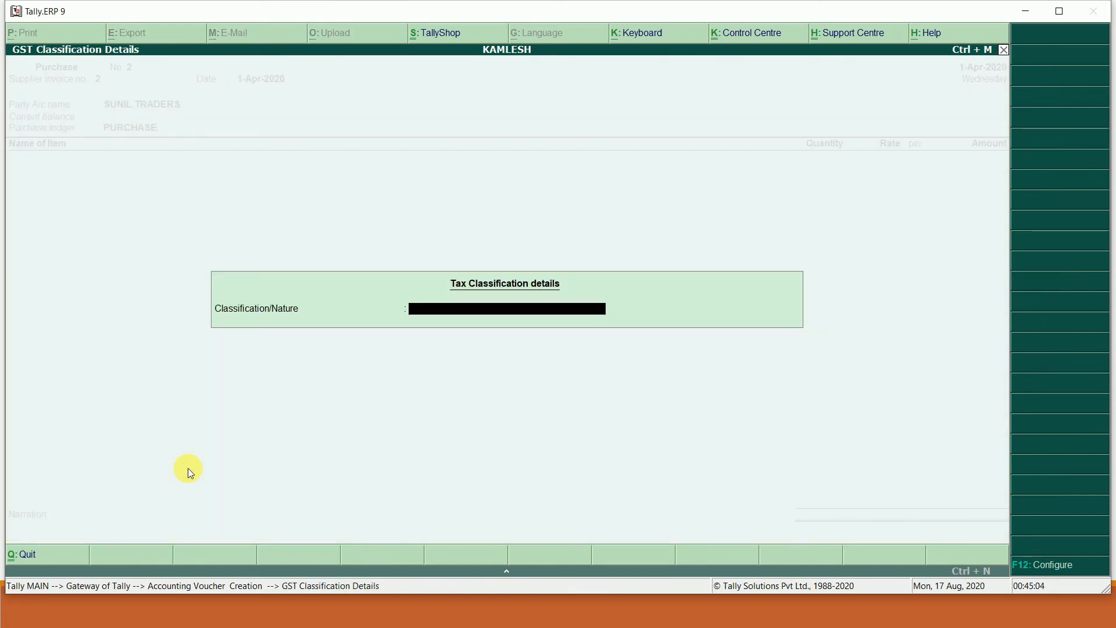
{"action": "type", "text": "P"}
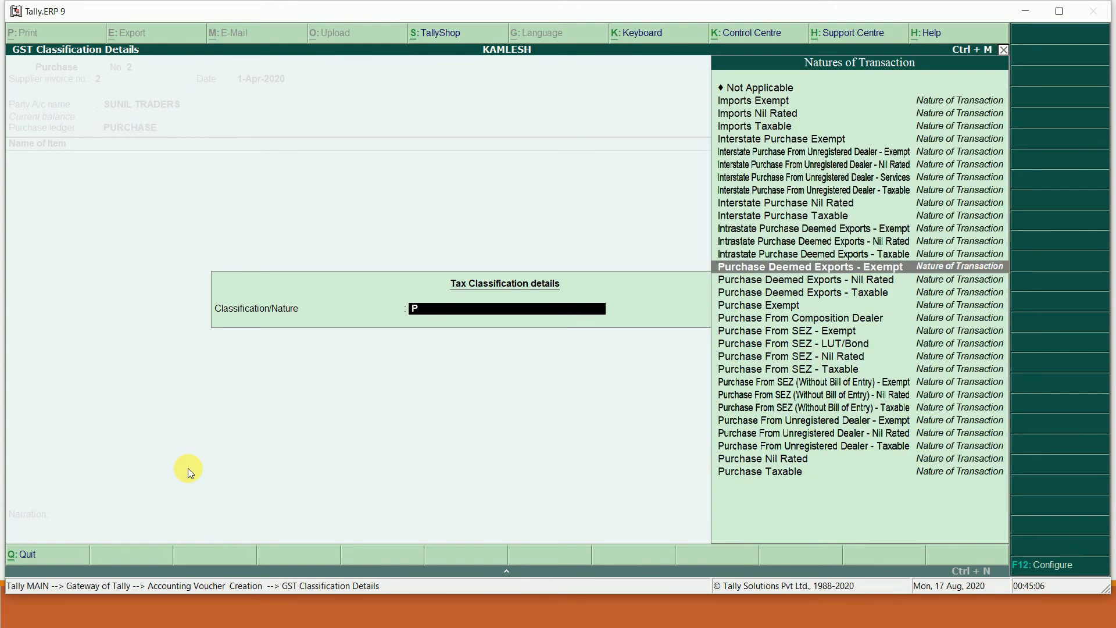
{"action": "key", "text": "Down"}
{"action": "key", "text": "Down"}
{"action": "key", "text": "Down"}
{"action": "key", "text": "Down"}
{"action": "key", "text": "Down"}
{"action": "key", "text": "Down"}
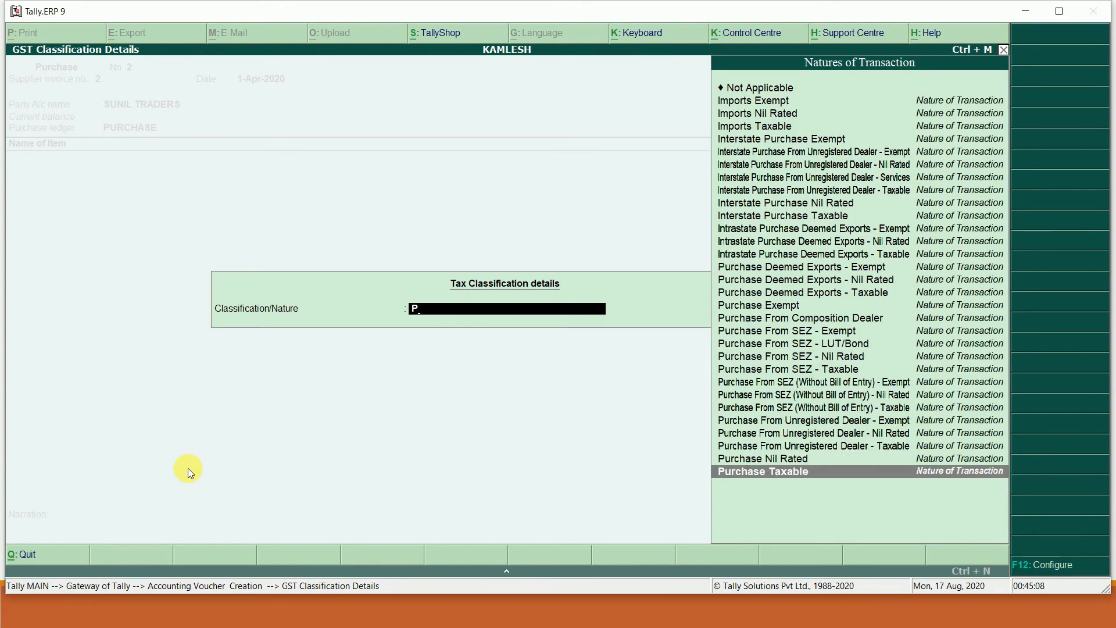
{"action": "key", "text": "Return"}
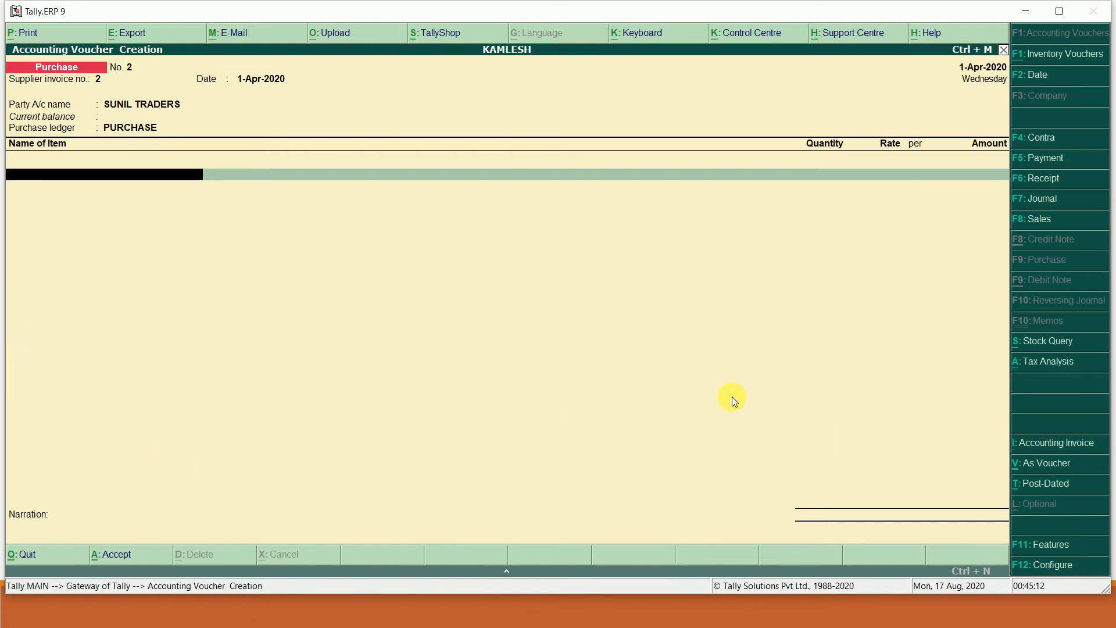
{"action": "left_click", "coordinate": [1064, 568]}
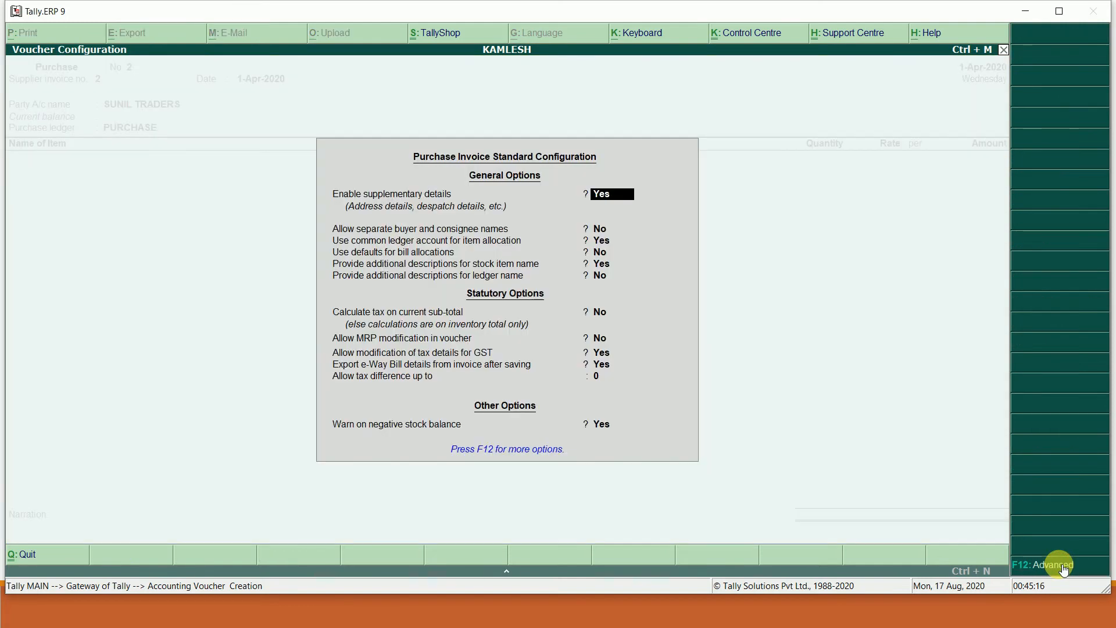
{"action": "key", "text": "Return"}
{"action": "key", "text": "Return"}
{"action": "key", "text": "Return"}
{"action": "key", "text": "Return"}
{"action": "key", "text": "Return"}
{"action": "key", "text": "Return"}
{"action": "key", "text": "Return"}
{"action": "key", "text": "Return"}
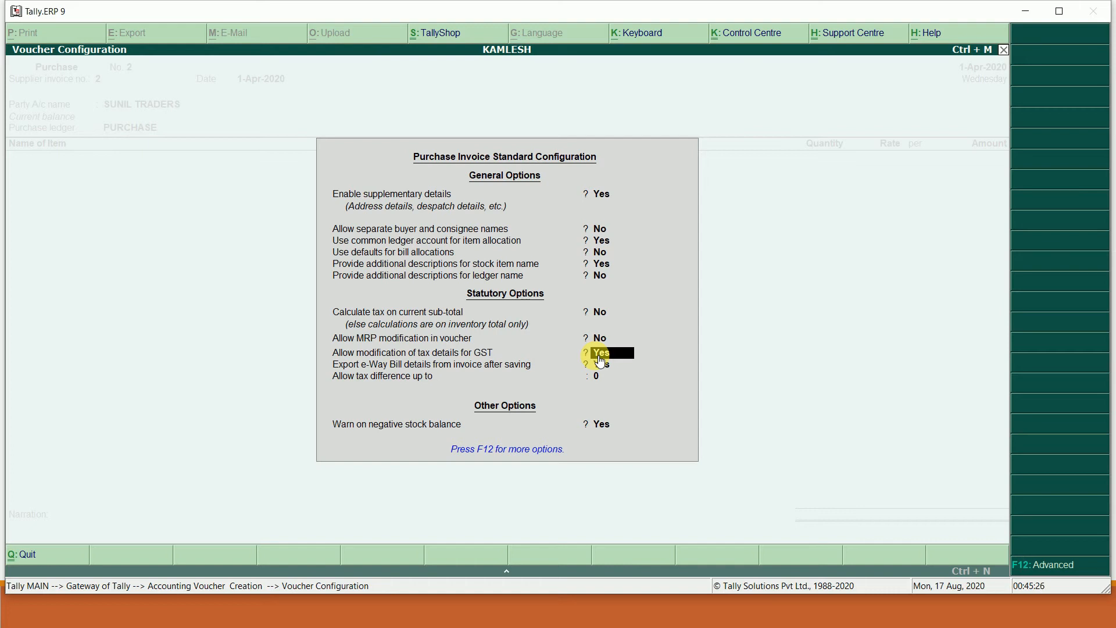
{"action": "key", "text": "Return"}
{"action": "key", "text": "Return"}
{"action": "key", "text": "Return"}
{"action": "key", "text": "Return"}
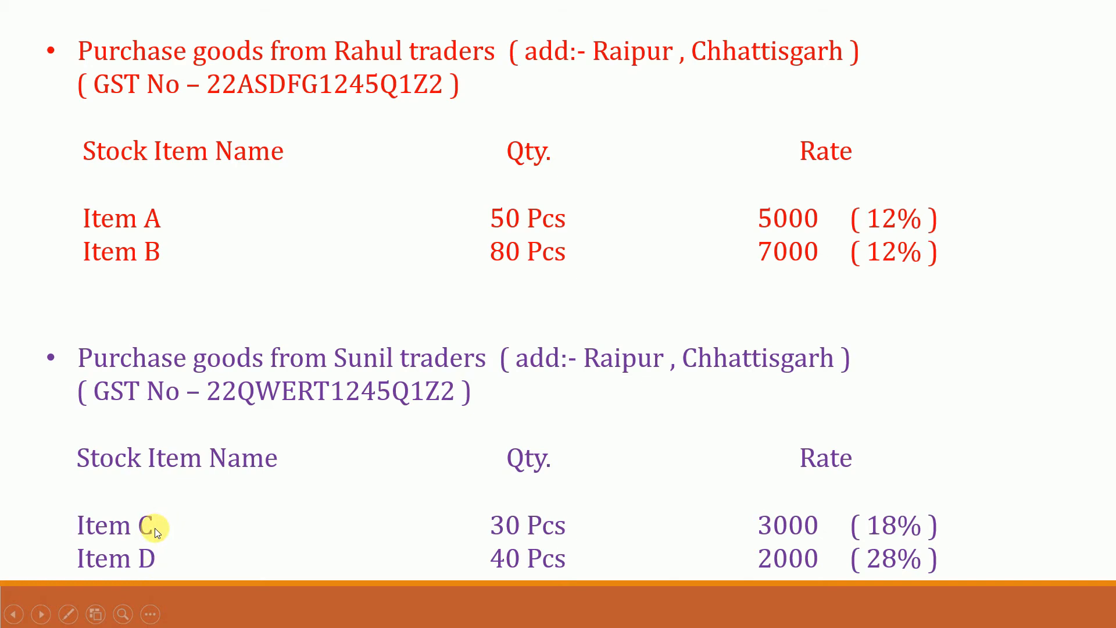
{"action": "key", "text": "alt+Tab"}
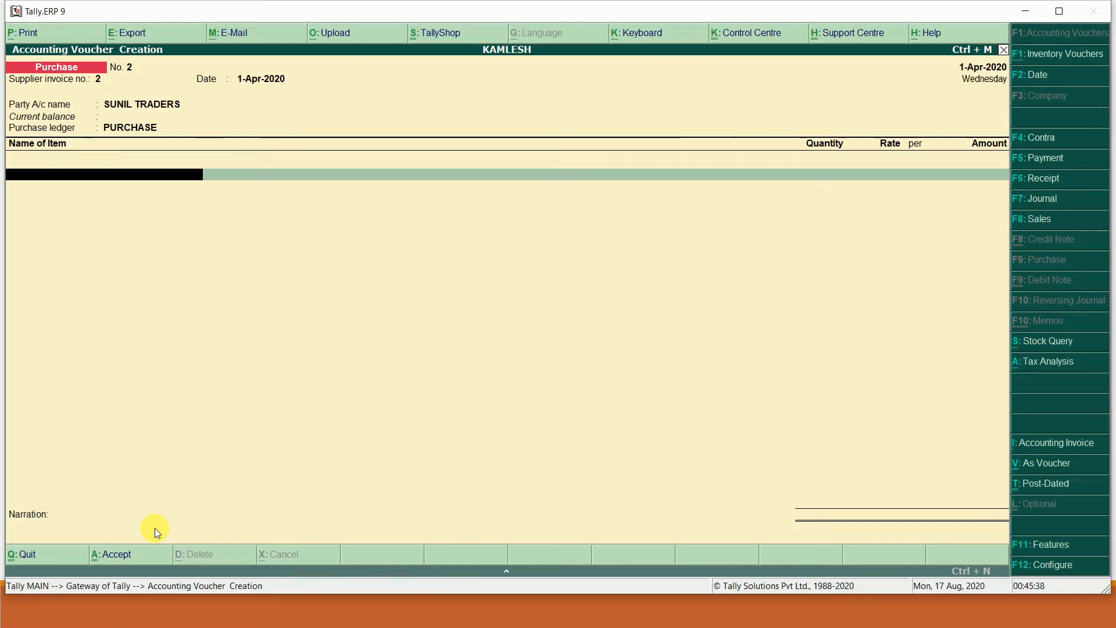
- Start stock item ITEM C with unit PCS and GST details switched on
{"action": "key", "text": "alt+c"}
{"action": "type", "text": "ITEM"}
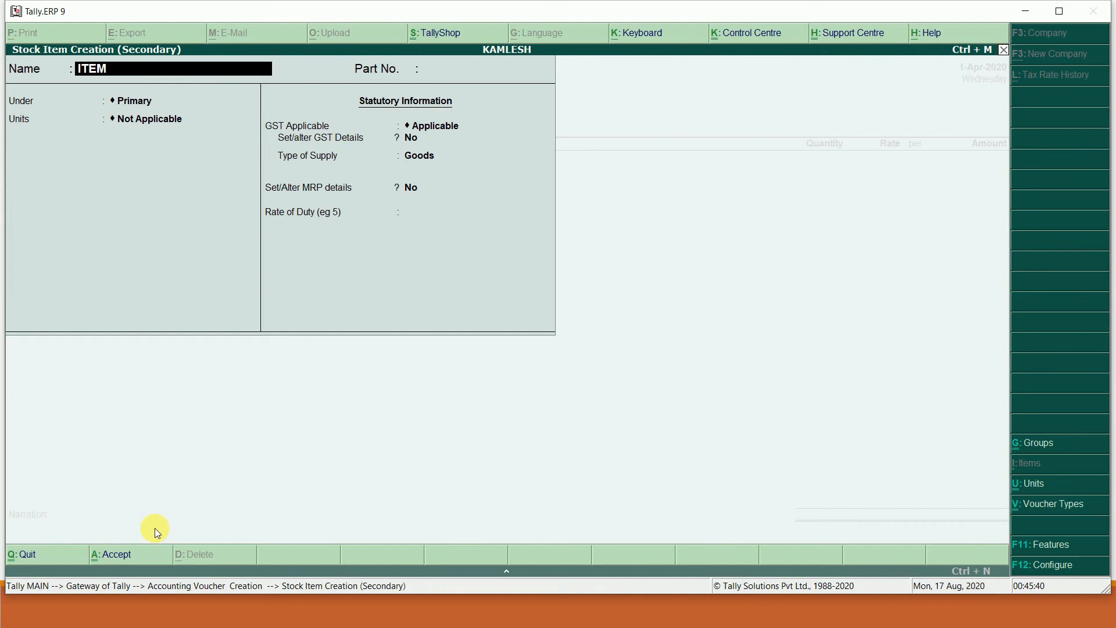
{"action": "type", "text": " C"}
{"action": "key", "text": "Return"}
{"action": "key", "text": "Return"}
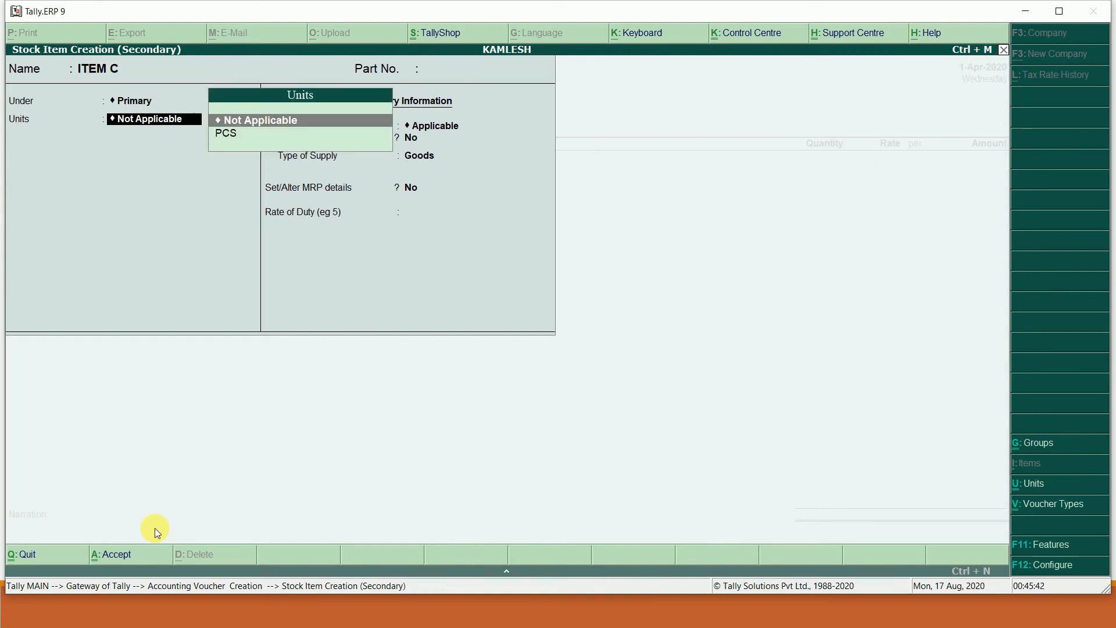
{"action": "key", "text": "Down"}
{"action": "key", "text": "Return"}
{"action": "key", "text": "Return"}
{"action": "key", "text": "Return"}
{"action": "key", "text": "Return"}
{"action": "key", "text": "y"}
- Give ITEM C HSN 123456, Taxable status and 18% integrated tax, then save it
{"action": "key", "text": "Return"}
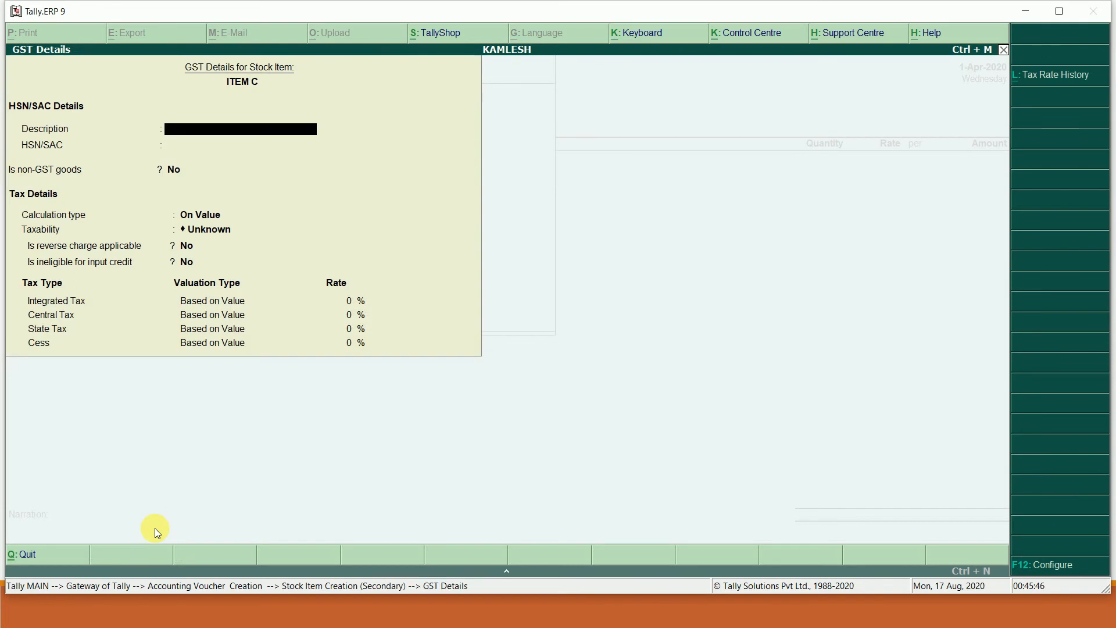
{"action": "key", "text": "Return"}
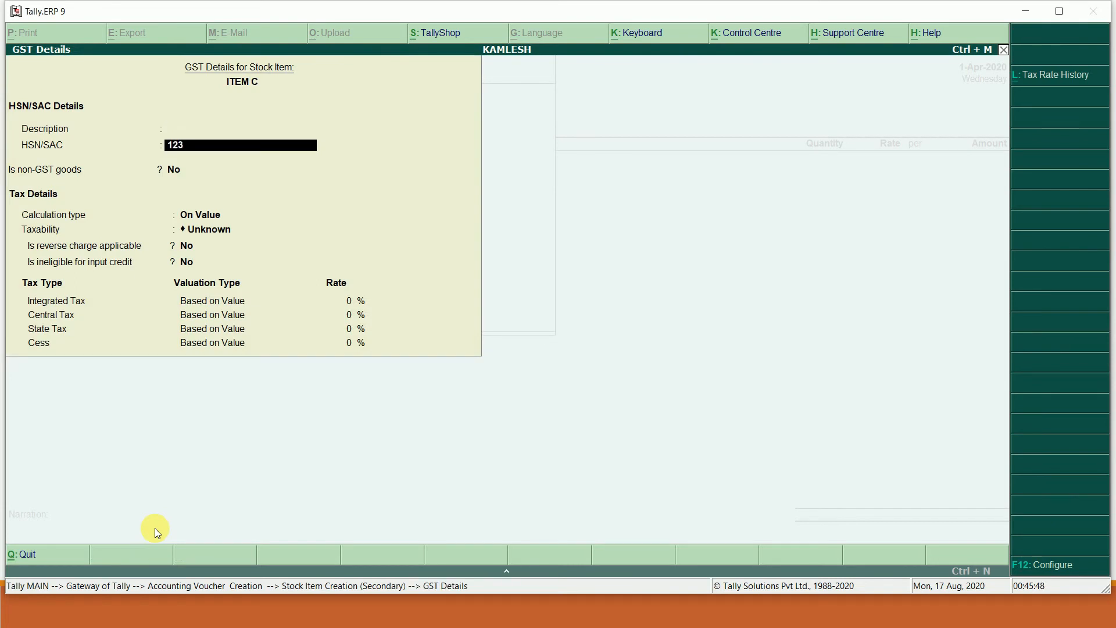
{"action": "type", "text": "123456"}
{"action": "key", "text": "Return"}
{"action": "key", "text": "Return"}
{"action": "key", "text": "Return"}
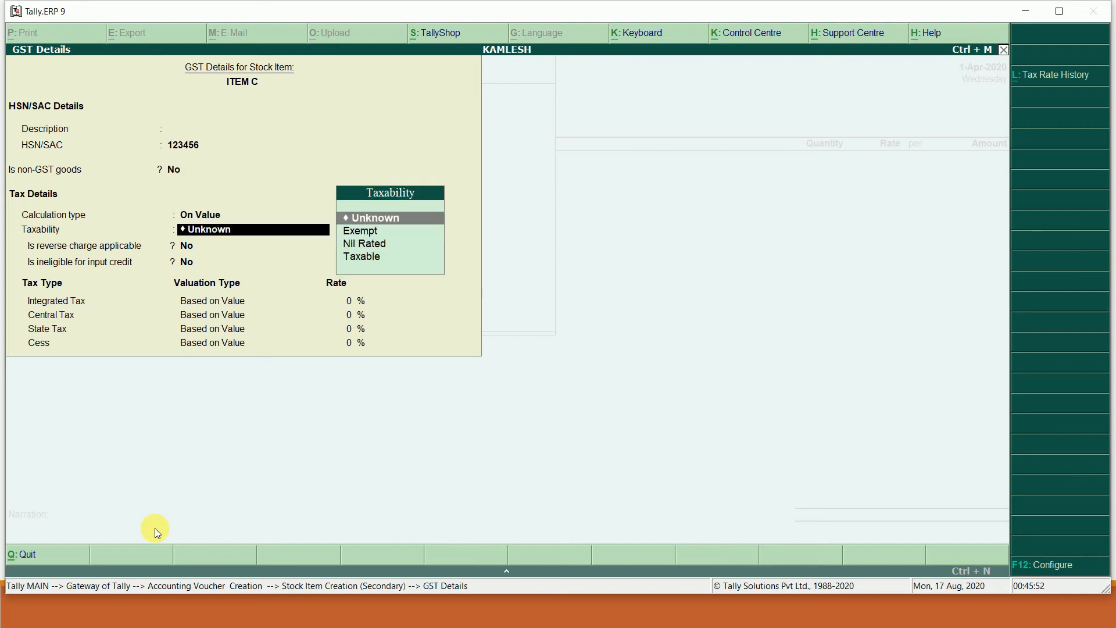
{"action": "key", "text": "Down"}
{"action": "key", "text": "Down"}
{"action": "key", "text": "Down"}
{"action": "key", "text": "Return"}
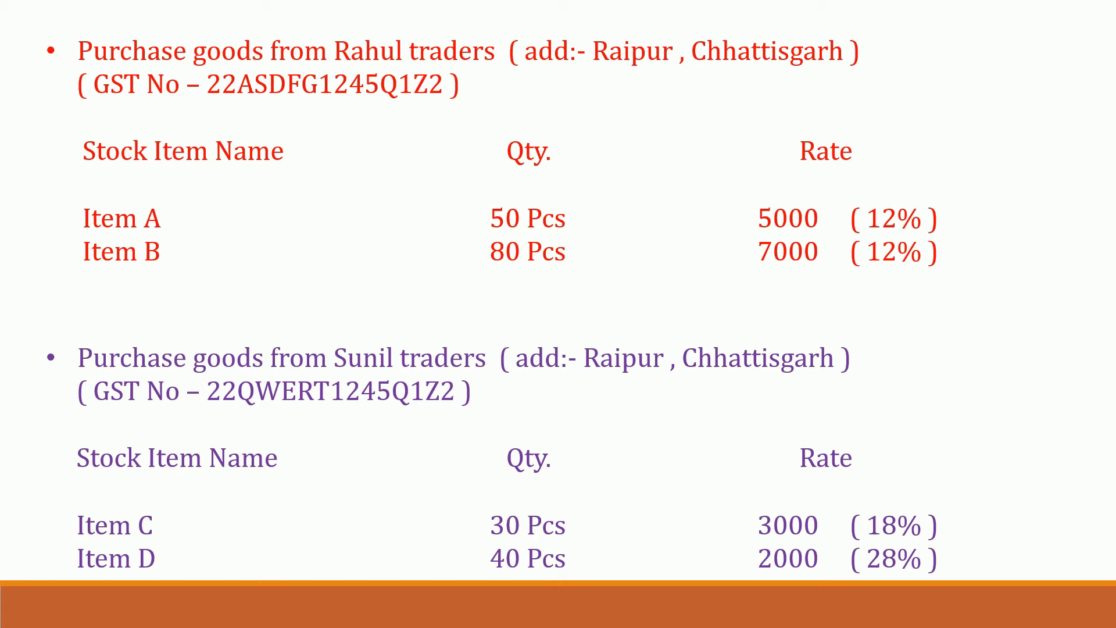
{"action": "key", "text": "alt+Tab"}
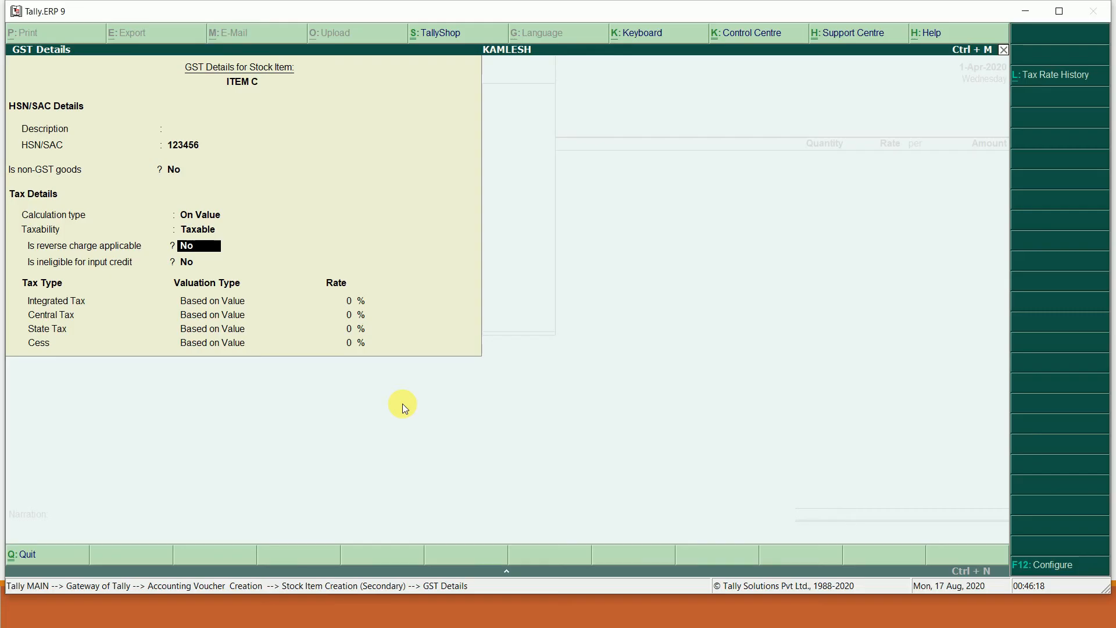
{"action": "key", "text": "Return"}
{"action": "key", "text": "Return"}
{"action": "type", "text": "18"}
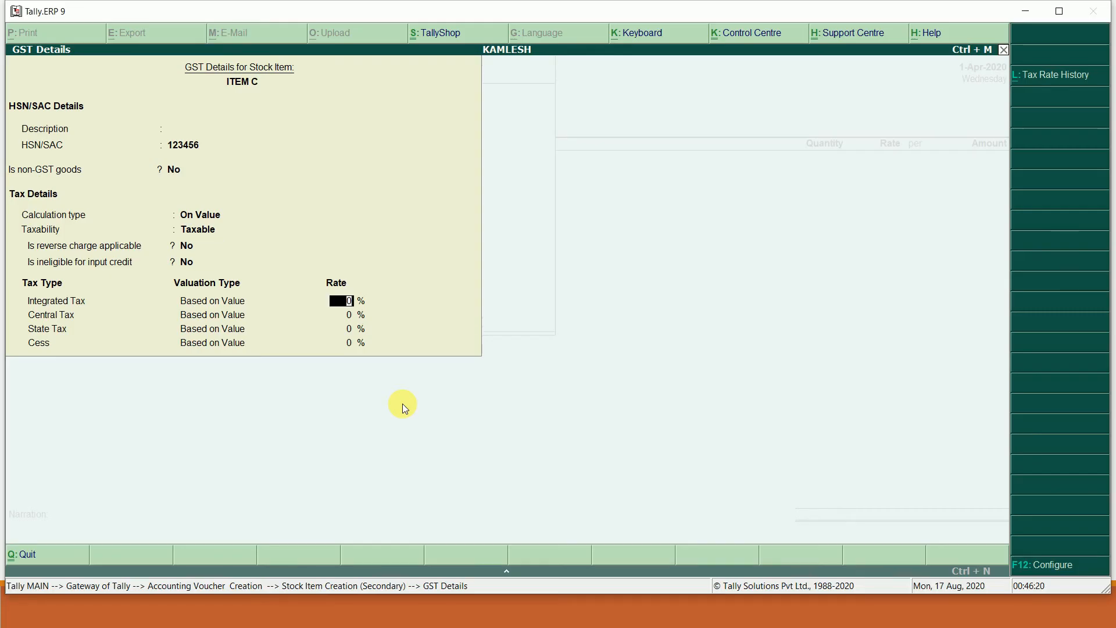
{"action": "key", "text": "Return"}
{"action": "key", "text": "Return"}
{"action": "key", "text": "Return"}
{"action": "key", "text": "Return"}
{"action": "key", "text": "Return"}
{"action": "key", "text": "Return"}
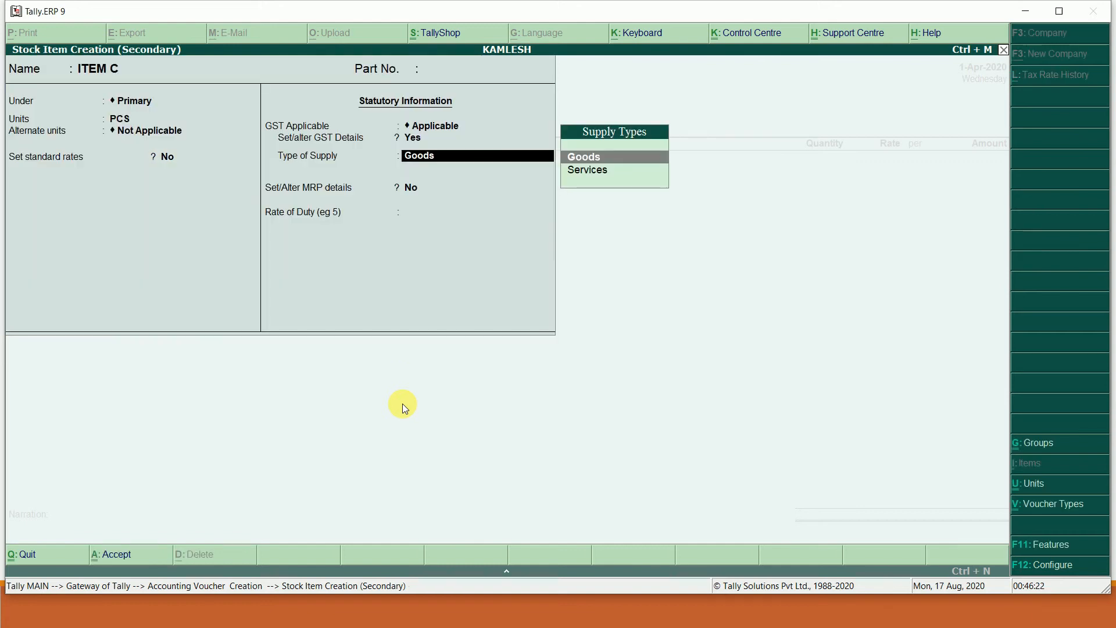
{"action": "key", "text": "Return"}
{"action": "key", "text": "Return"}
{"action": "key", "text": "Return"}
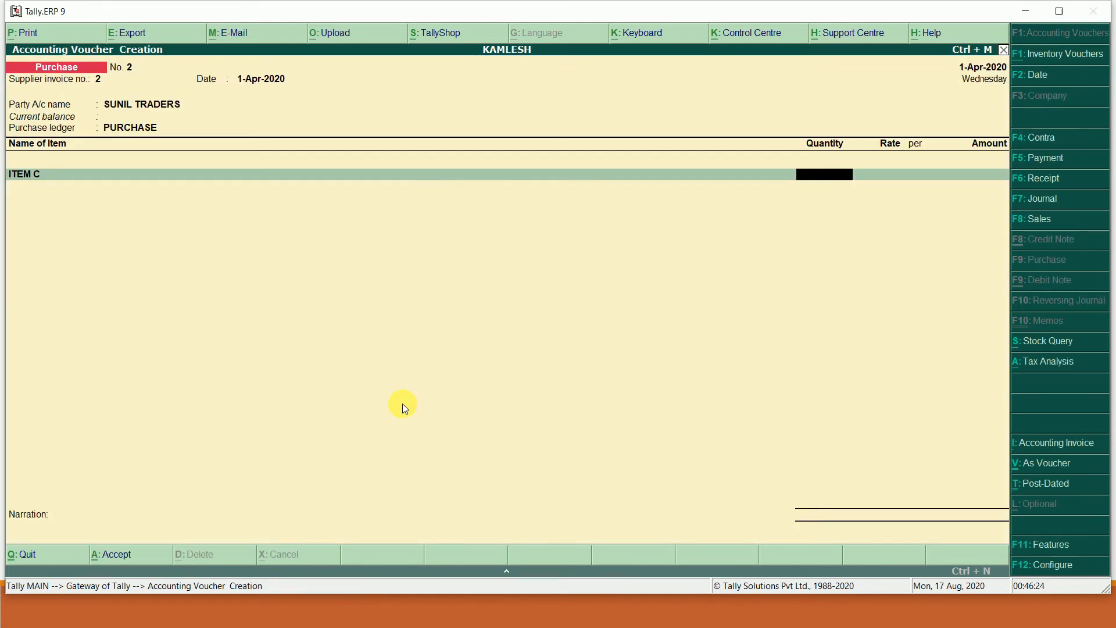
- Enter ITEM C as 30 PCS at 3,000.00 each, giving 90,000.00
{"action": "key", "text": "alt+Tab"}
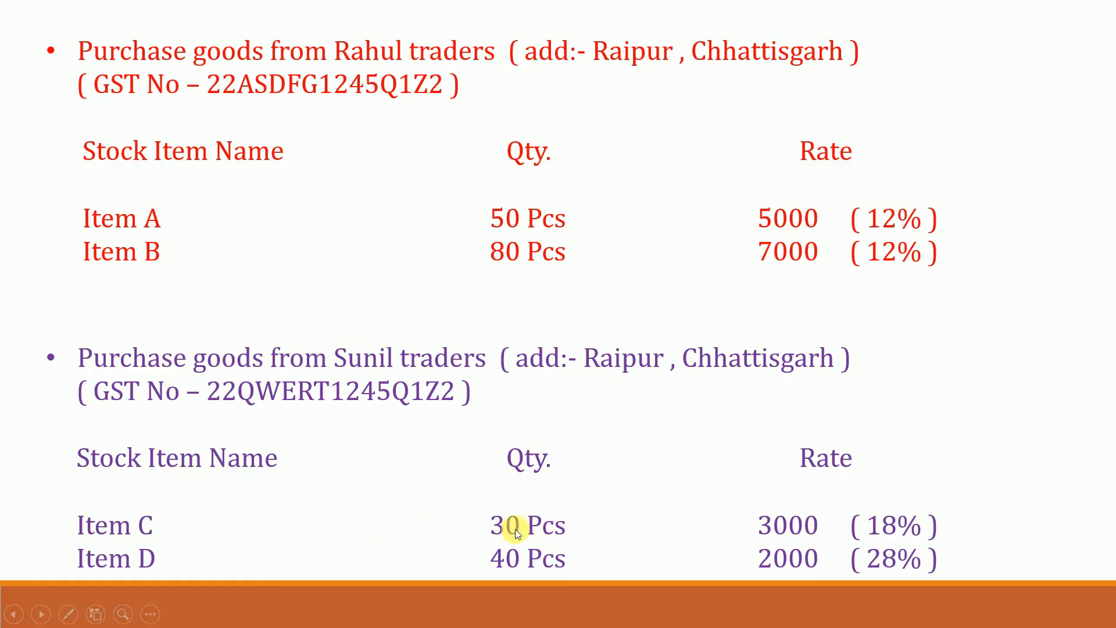
{"action": "key", "text": "alt+Tab"}
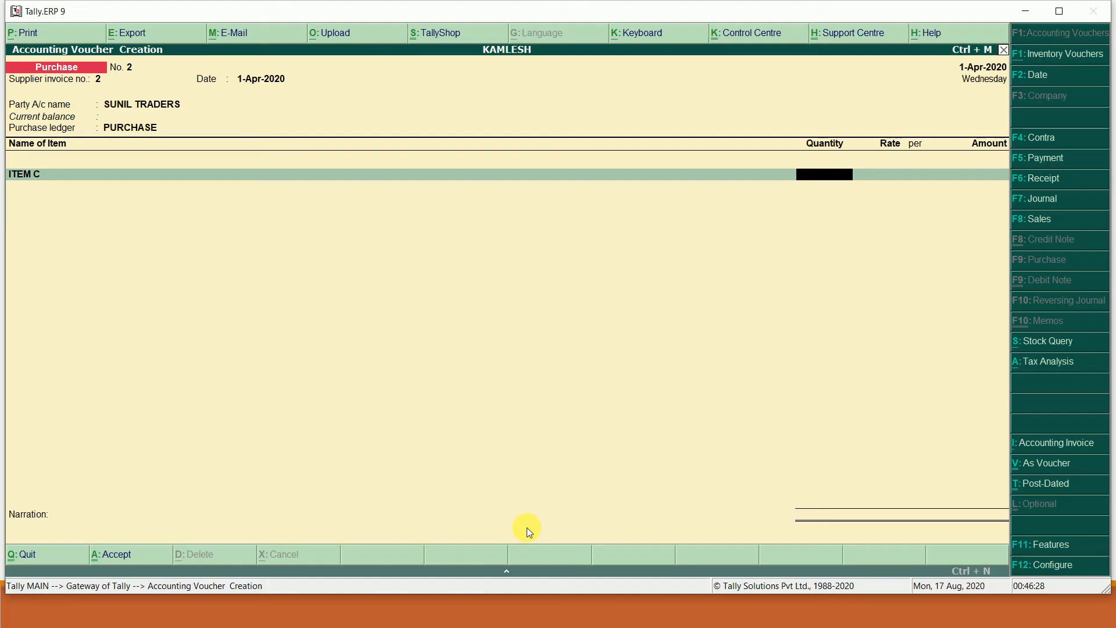
{"action": "type", "text": "30"}
{"action": "key", "text": "Return"}
{"action": "type", "text": "3000"}
{"action": "key", "text": "Return"}
{"action": "key", "text": "Return"}
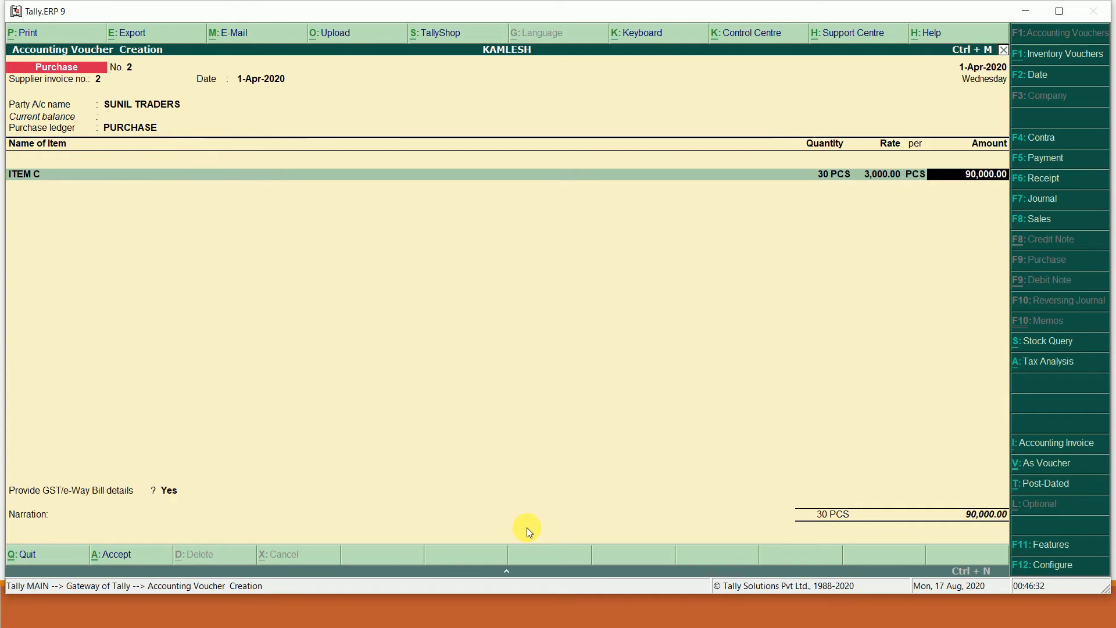
{"action": "key", "text": "Return"}
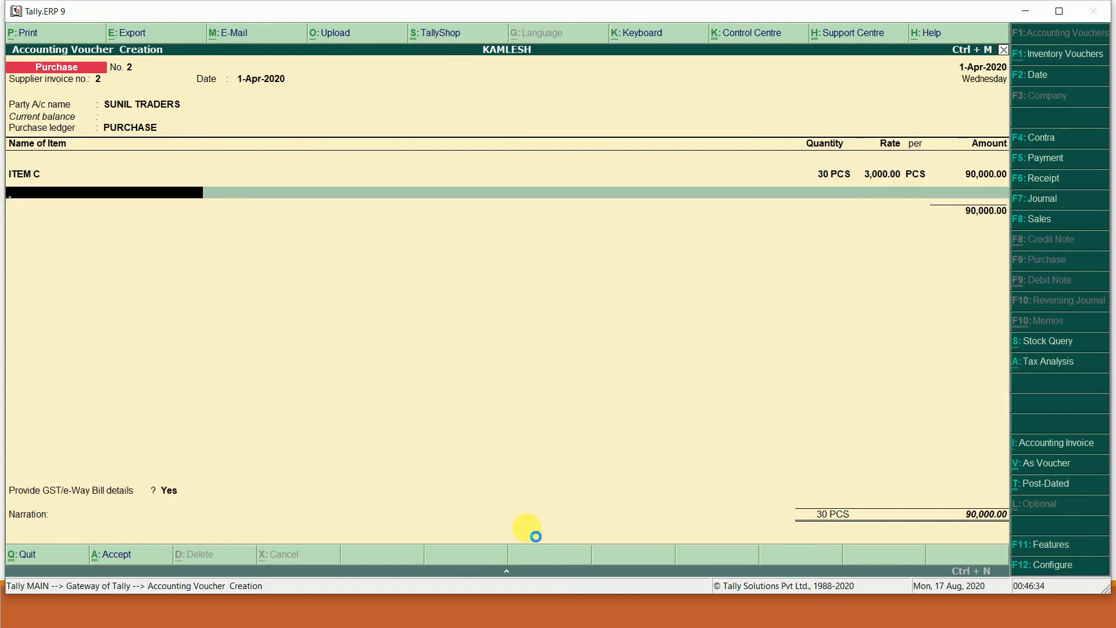
{"action": "key", "text": "alt+c"}
- Start stock item ITEM D with unit PCS and GST details switched on
{"action": "type", "text": "ITEM D"}
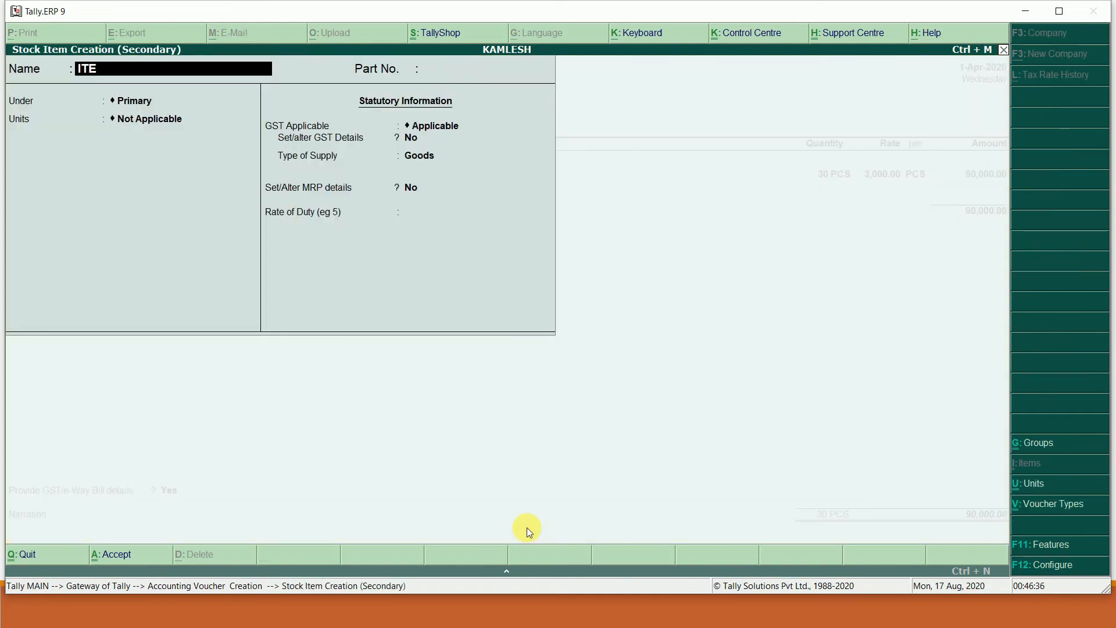
{"action": "key", "text": "Return"}
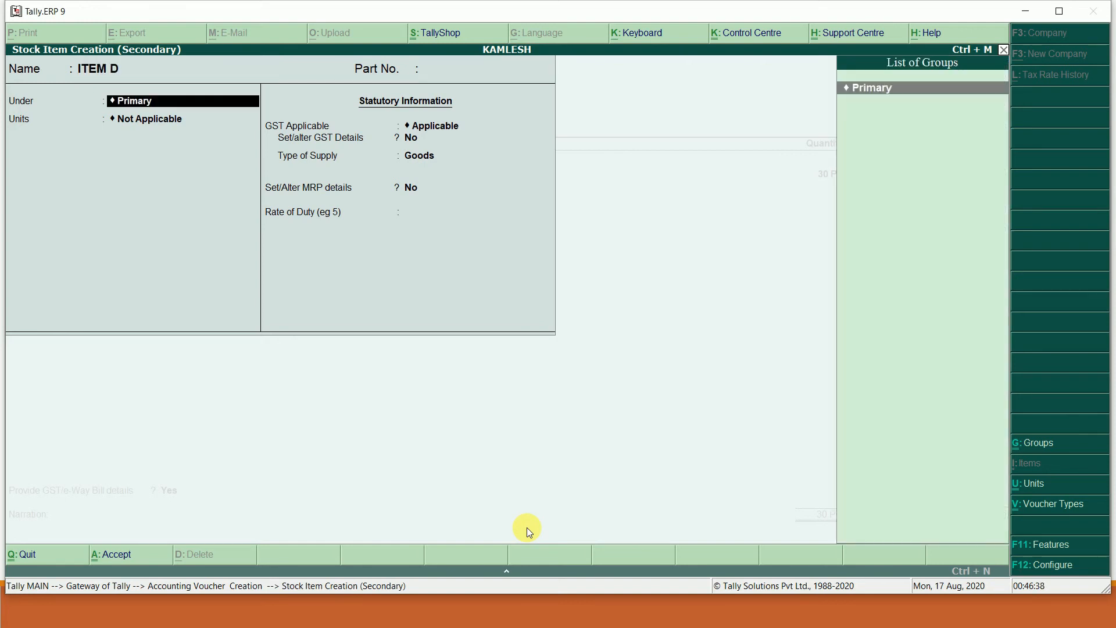
{"action": "key", "text": "Return"}
{"action": "key", "text": "Down"}
{"action": "key", "text": "Return"}
{"action": "key", "text": "Return"}
{"action": "key", "text": "Return"}
{"action": "key", "text": "Return"}
{"action": "key", "text": "y"}
{"action": "key", "text": "Return"}
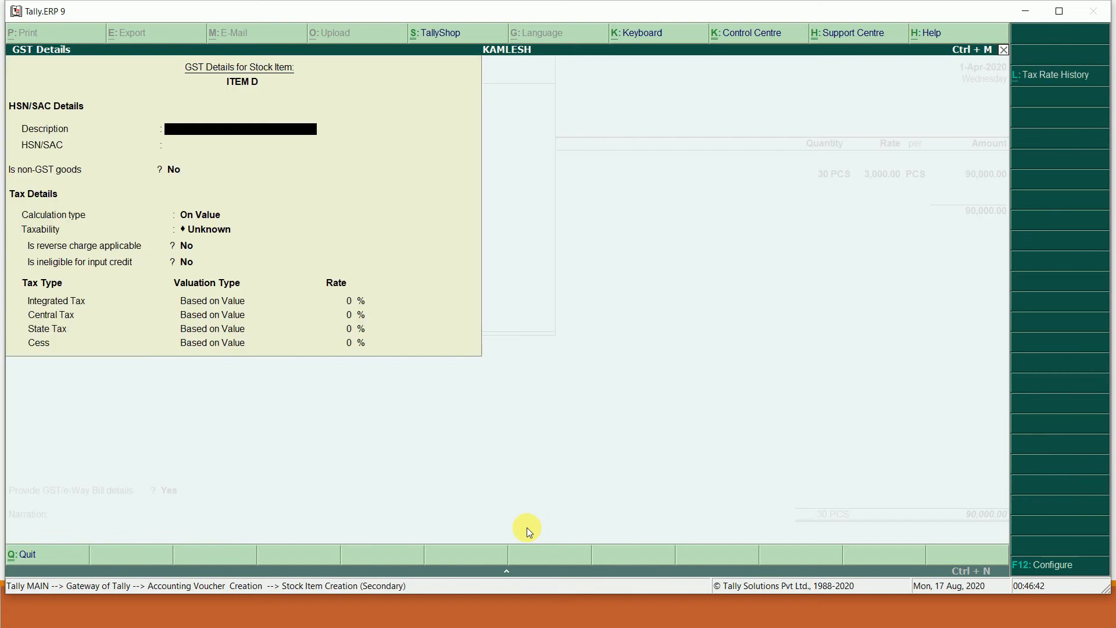
- Give ITEM D HSN 456987, Taxable status and 28% integrated tax, then save it
{"action": "type", "text": "45698"}
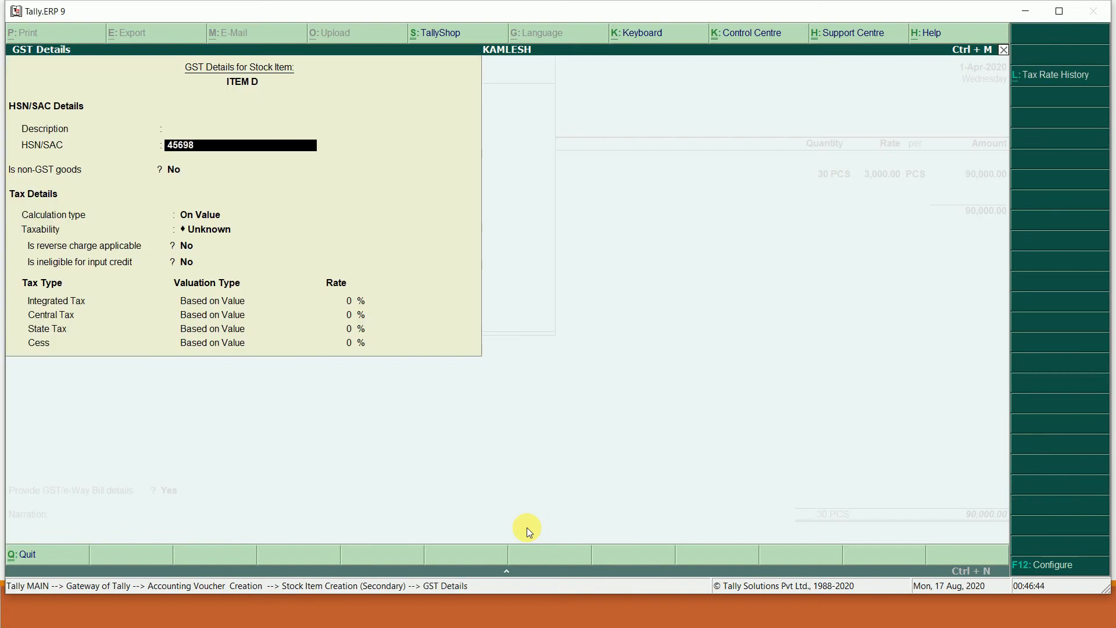
{"action": "key", "text": "Return"}
{"action": "key", "text": "Return"}
{"action": "key", "text": "Return"}
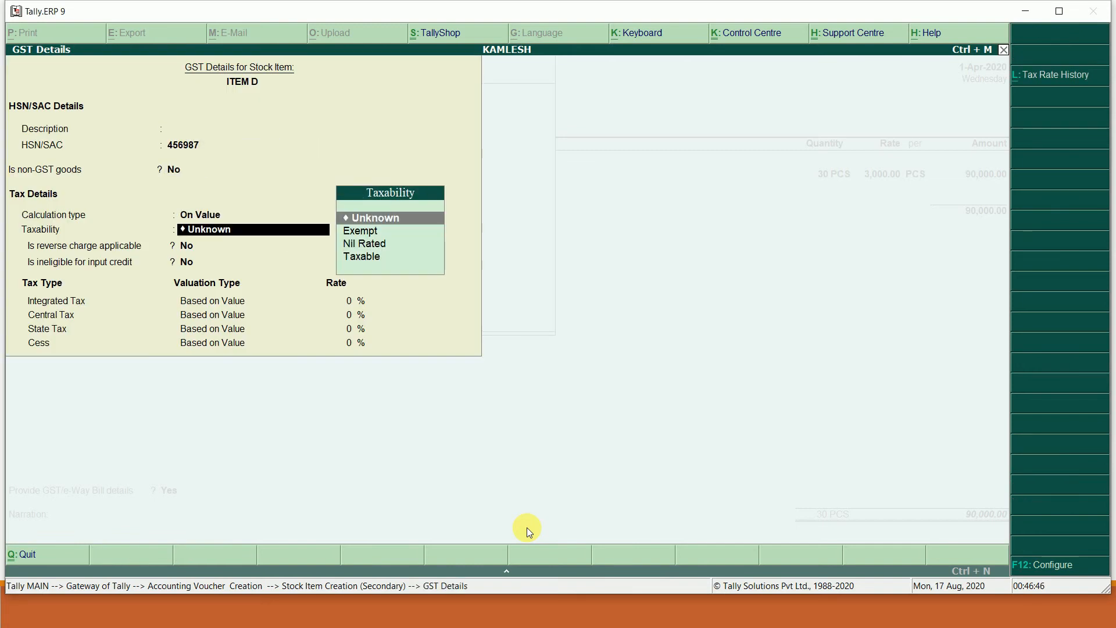
{"action": "key", "text": "Down"}
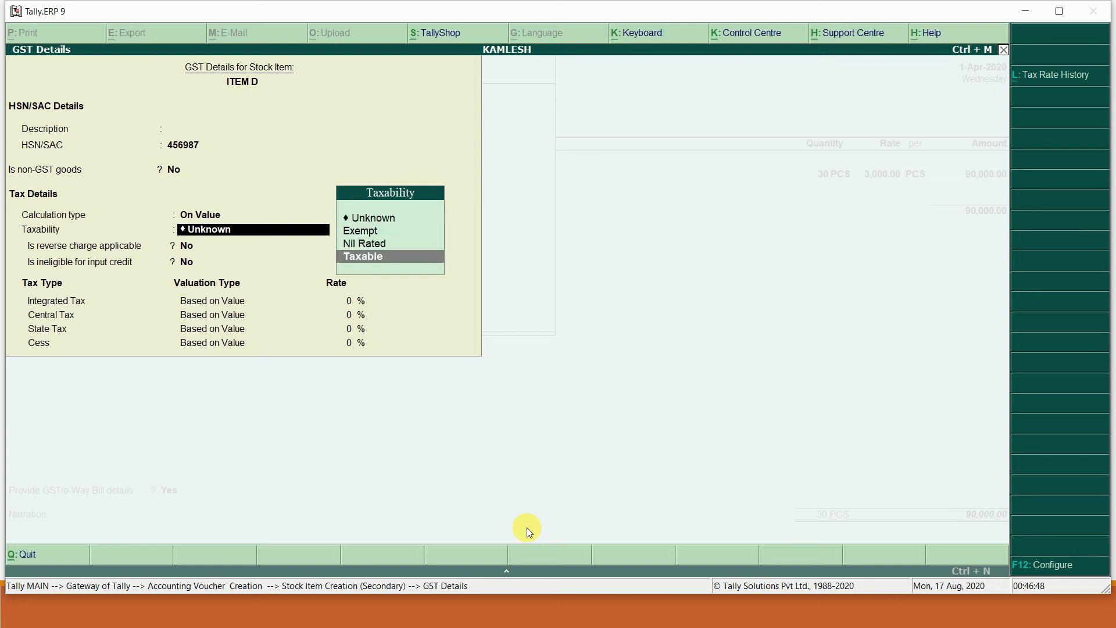
{"action": "key", "text": "Return"}
{"action": "key", "text": "Return"}
{"action": "key", "text": "Return"}
{"action": "key", "text": "alt+Tab"}
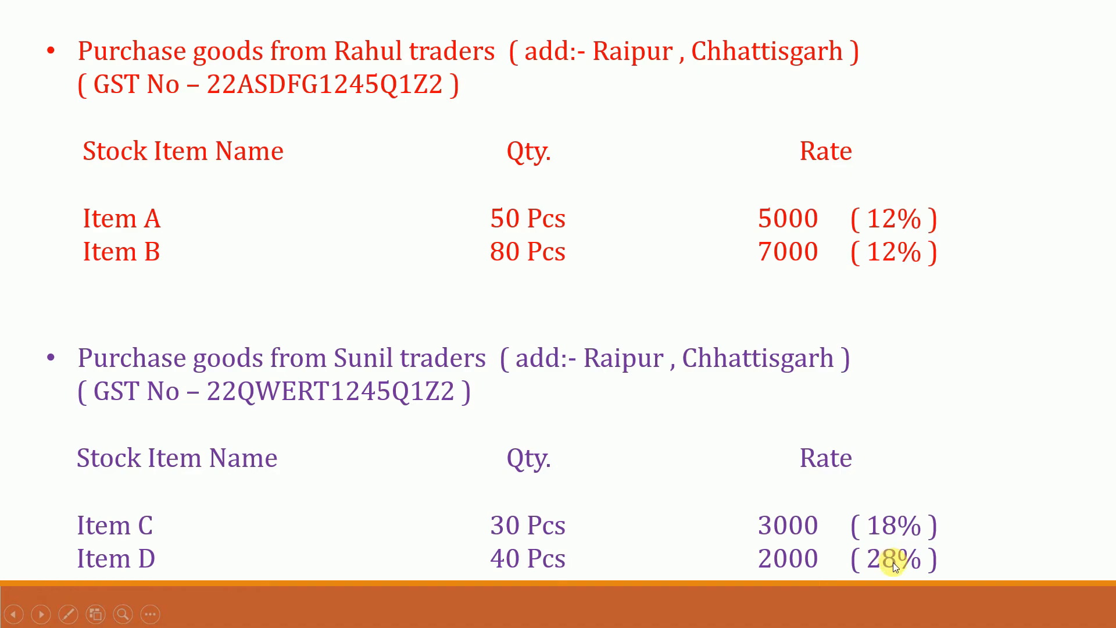
{"action": "key", "text": "alt+Tab"}
{"action": "type", "text": "28"}
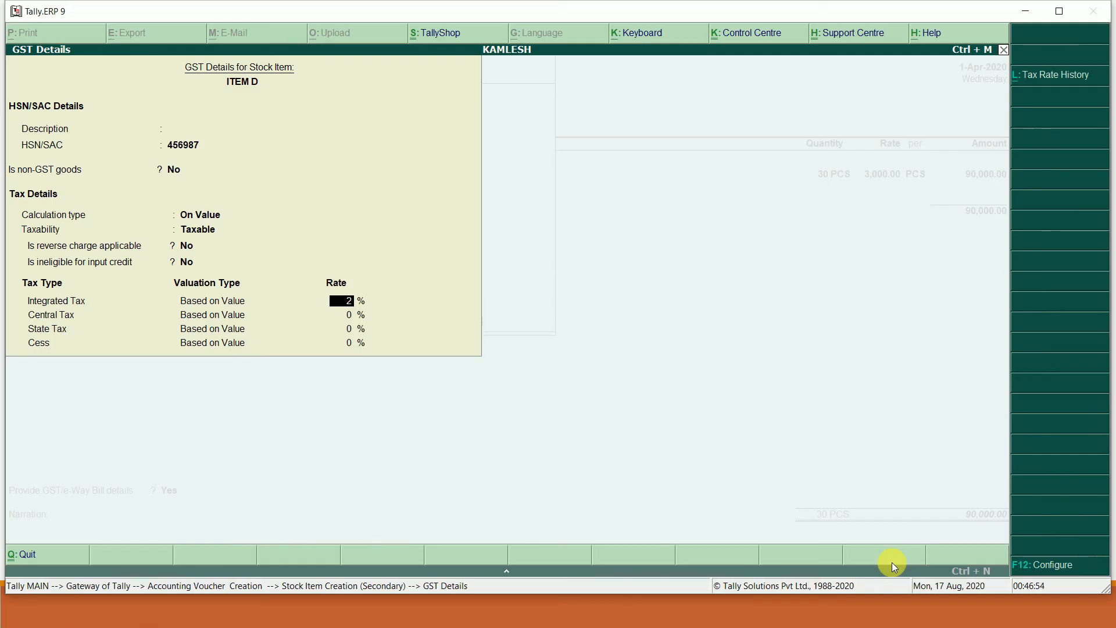
{"action": "key", "text": "Return"}
{"action": "key", "text": "Return"}
{"action": "key", "text": "Return"}
{"action": "key", "text": "Return"}
{"action": "key", "text": "Return"}
{"action": "key", "text": "Return"}
{"action": "key", "text": "Return"}
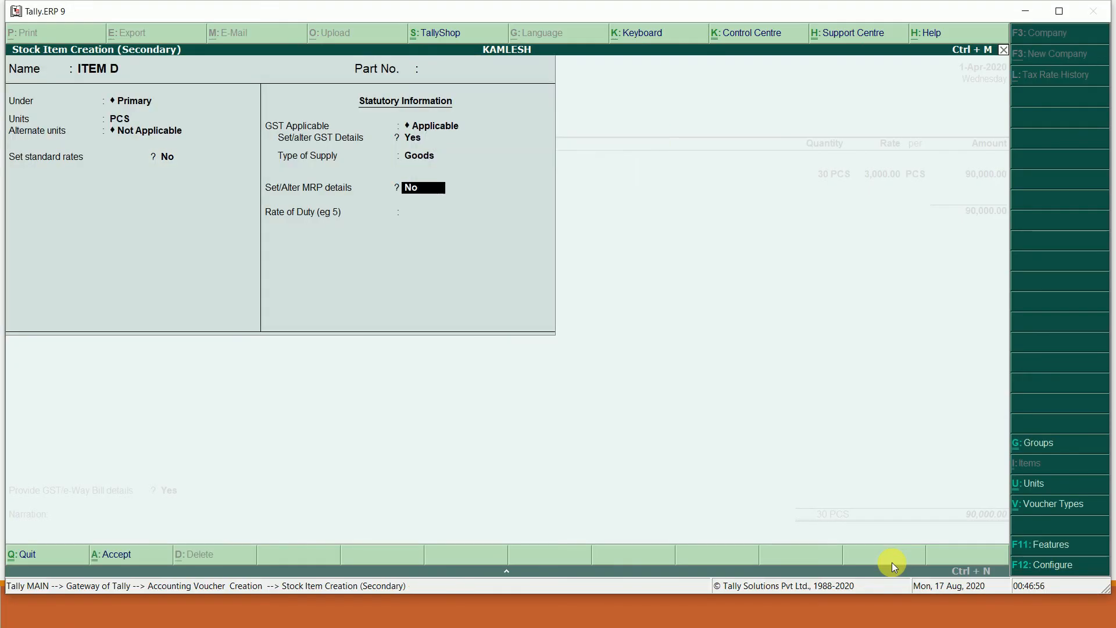
{"action": "key", "text": "Return"}
{"action": "key", "text": "Return"}
{"action": "key", "text": "alt+Tab"}
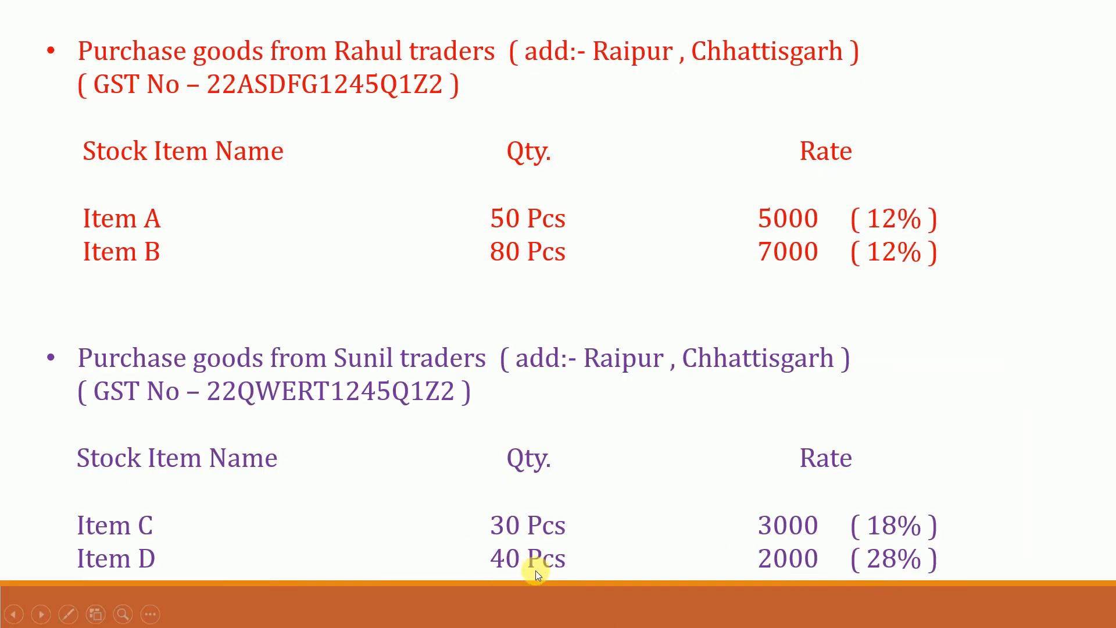
- Enter ITEM D as 40 PCS at 2,000.00 each, giving 80,000.00
{"action": "key", "text": "alt+Tab"}
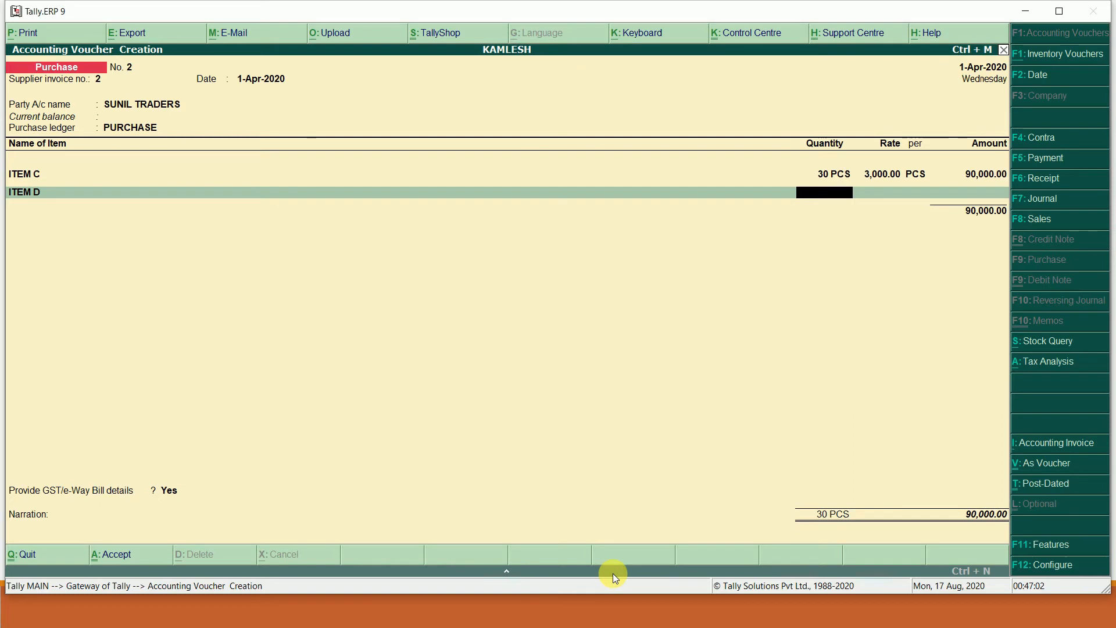
{"action": "type", "text": "40"}
{"action": "key", "text": "Return"}
{"action": "type", "text": "2000"}
{"action": "key", "text": "Return"}
{"action": "key", "text": "Return"}
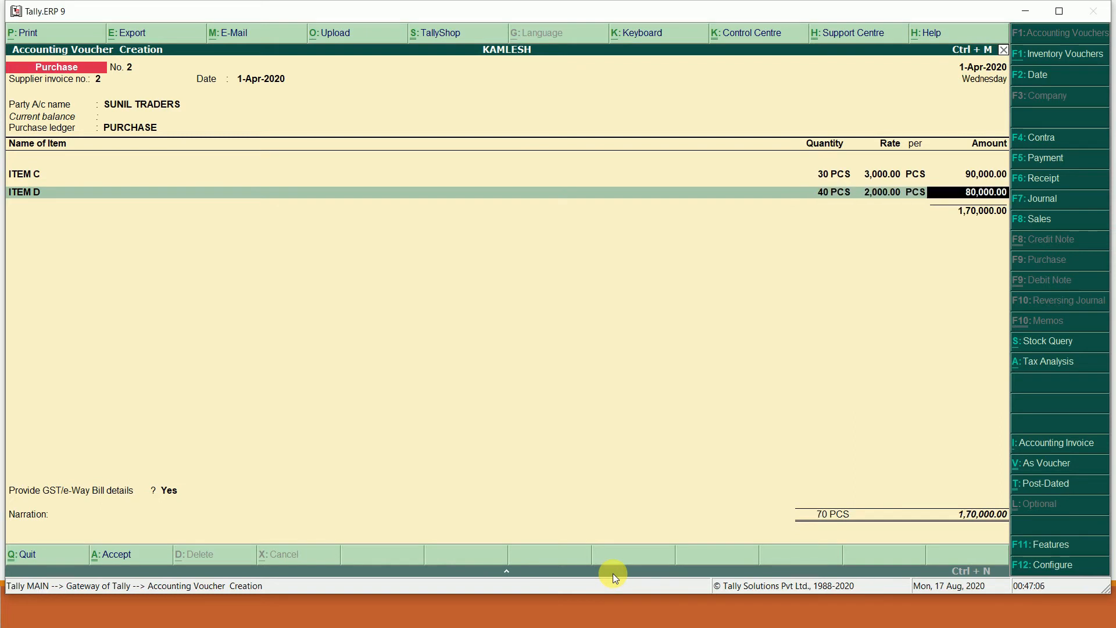
{"action": "key", "text": "Return"}
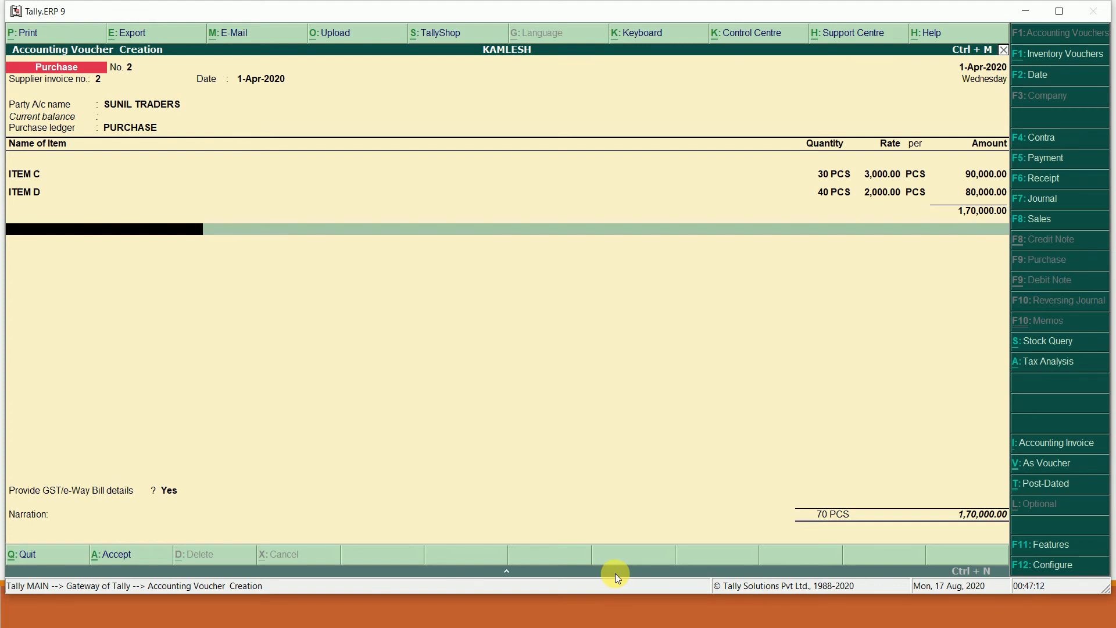
- Add CGST and SGST ledgers, accepting 19,300.00 each
{"action": "type", "text": "C"}
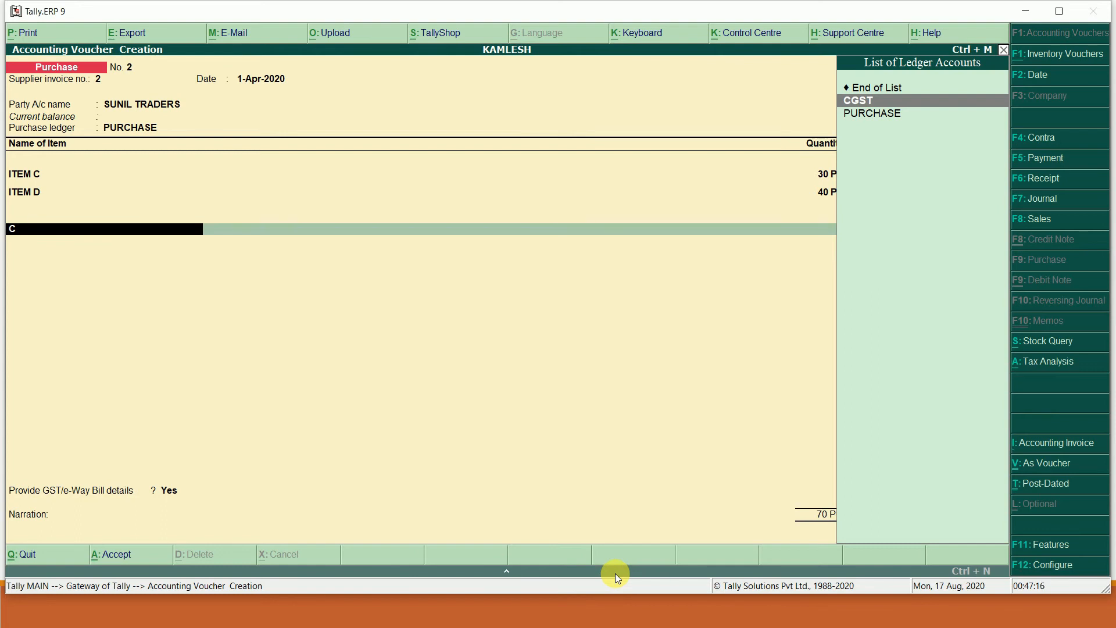
{"action": "key", "text": "Return"}
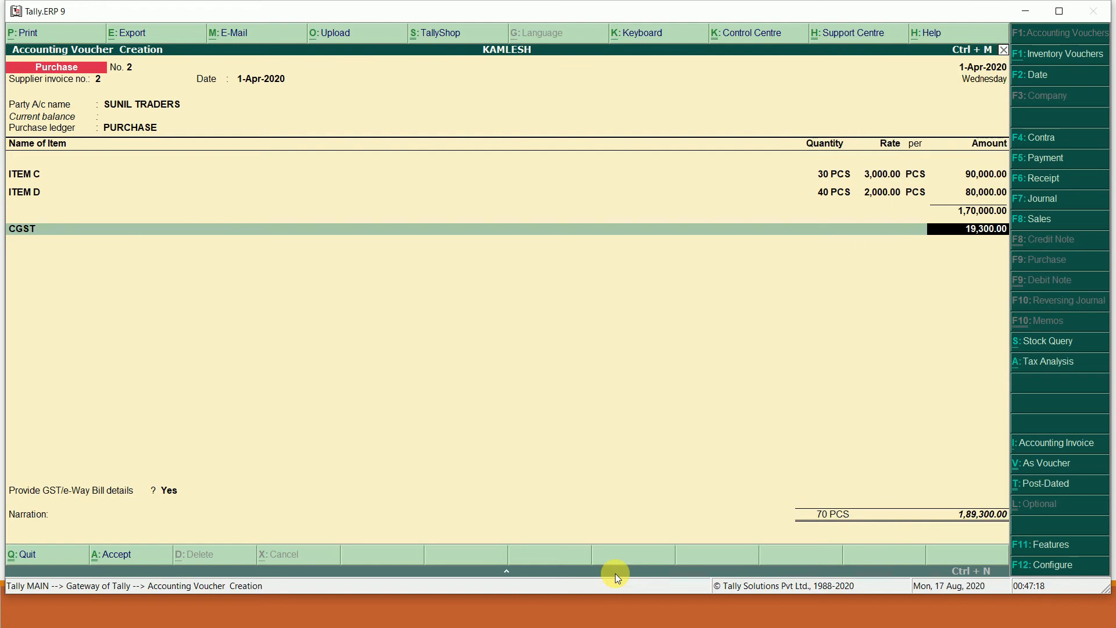
{"action": "key", "text": "Return"}
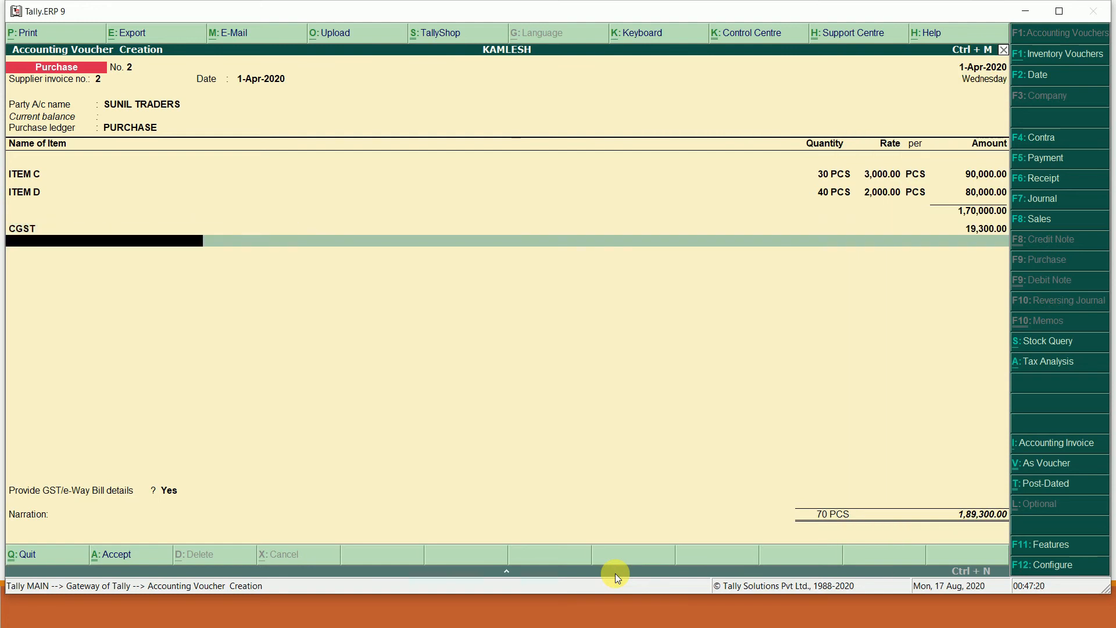
{"action": "type", "text": "S"}
{"action": "key", "text": "Return"}
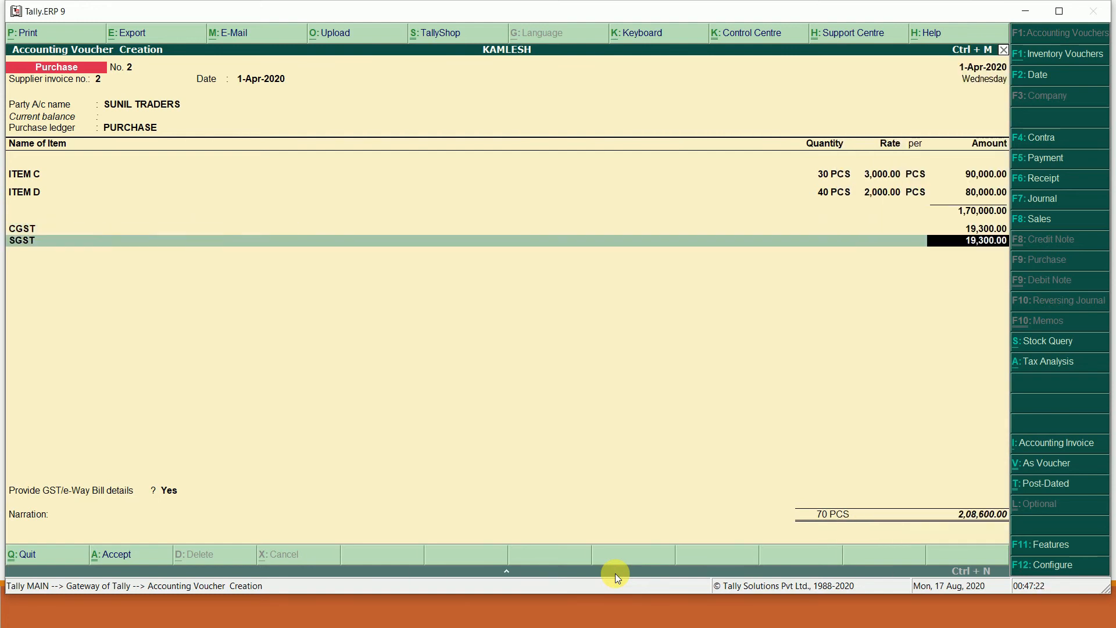
{"action": "key", "text": "Return"}
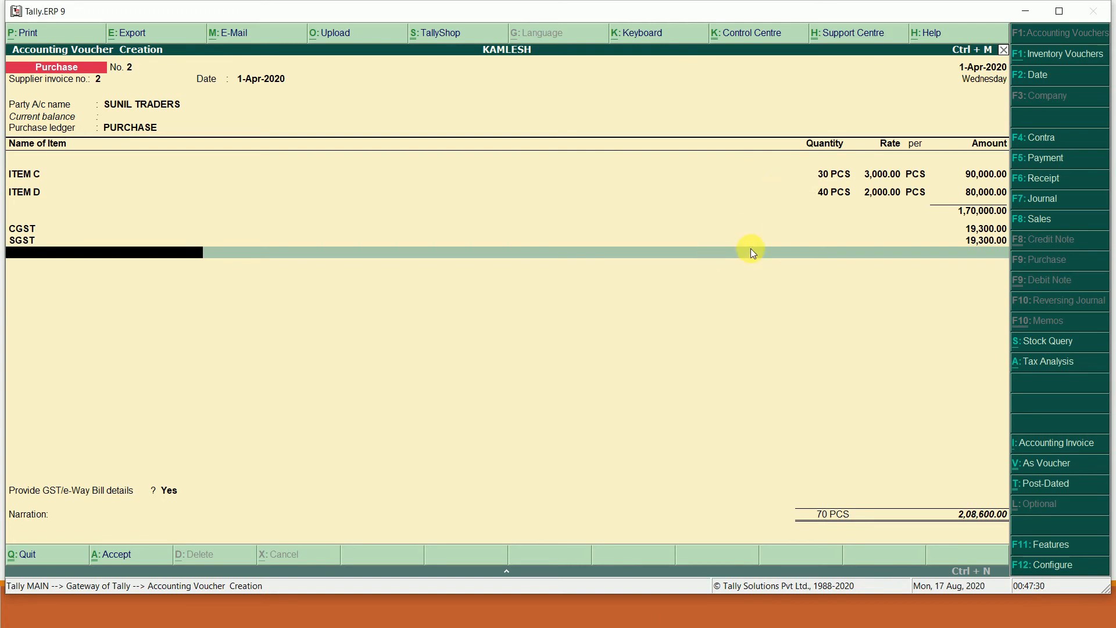
{"action": "left_click", "coordinate": [1044, 373]}
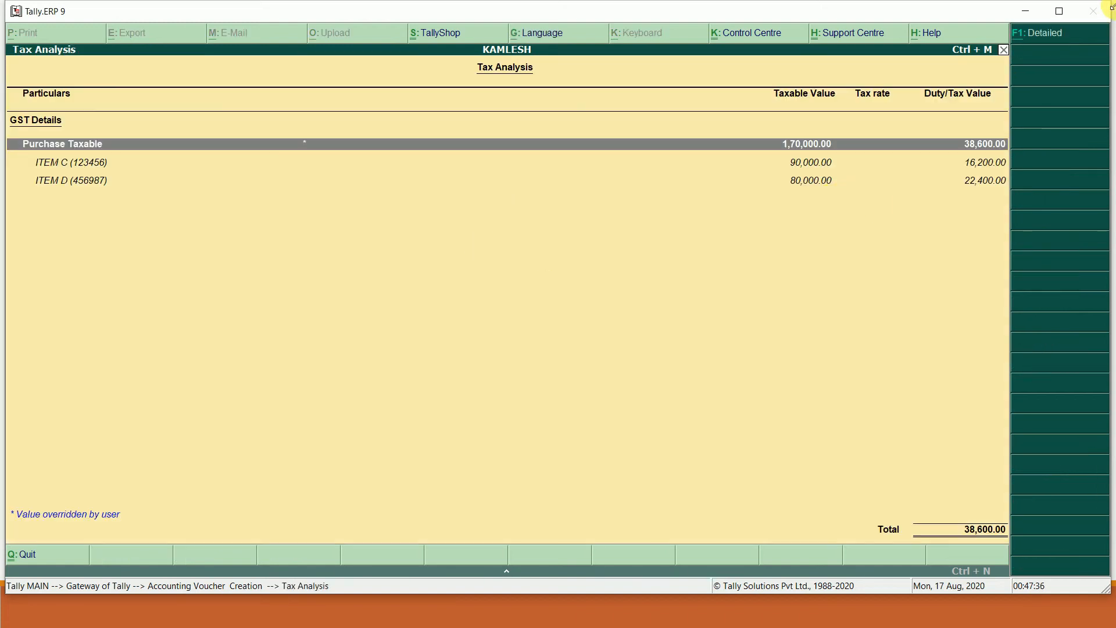
{"action": "left_click", "coordinate": [1038, 32]}
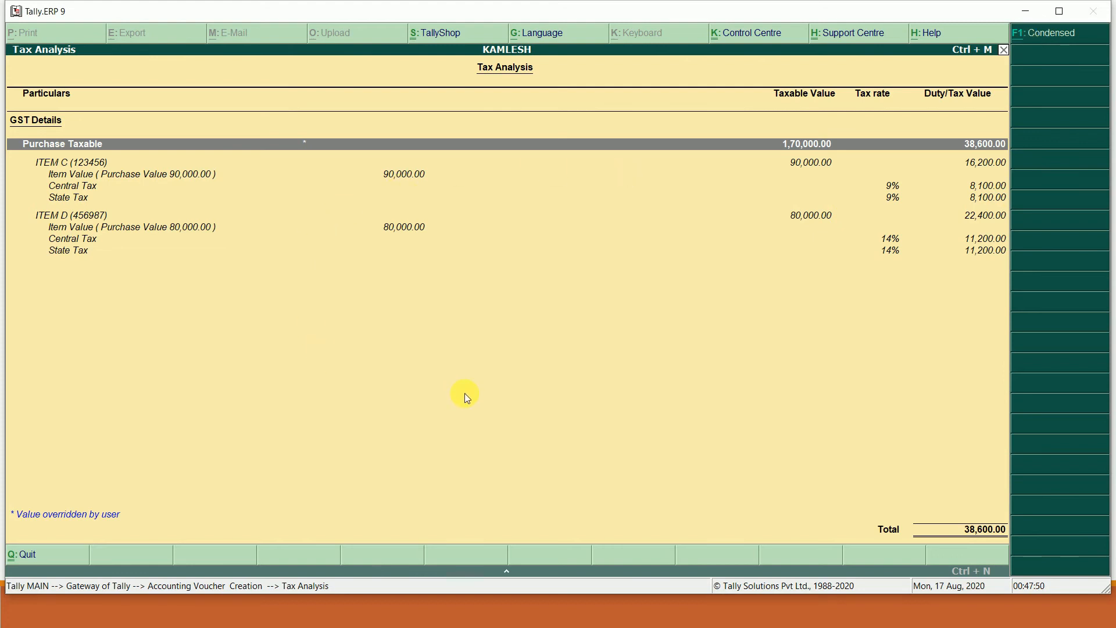
{"action": "left_click", "coordinate": [1058, 38]}
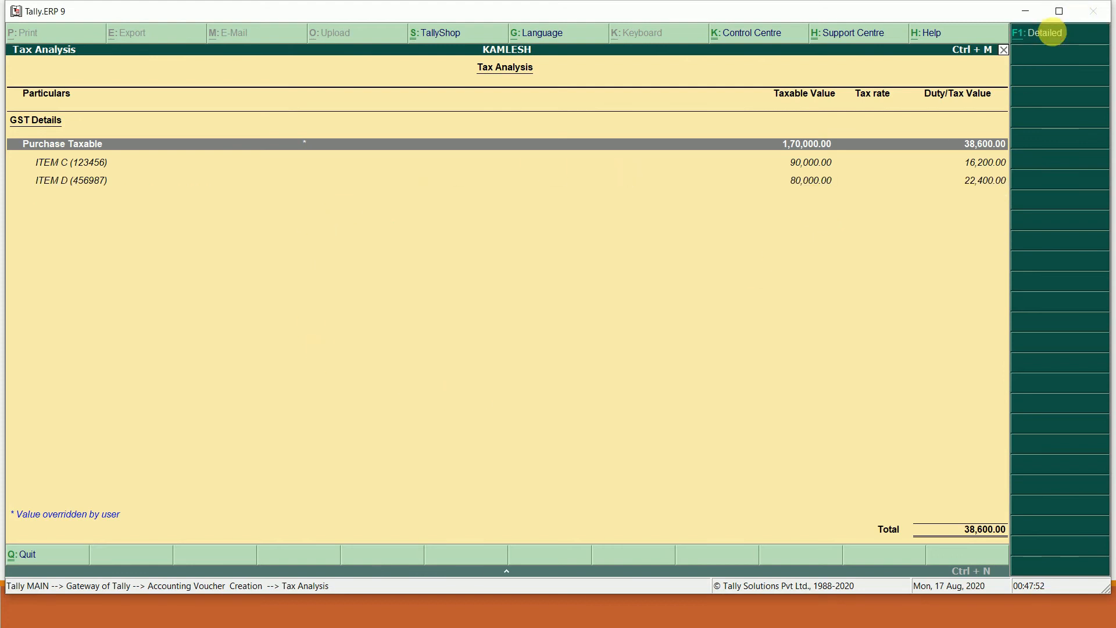
{"action": "key", "text": "Escape"}
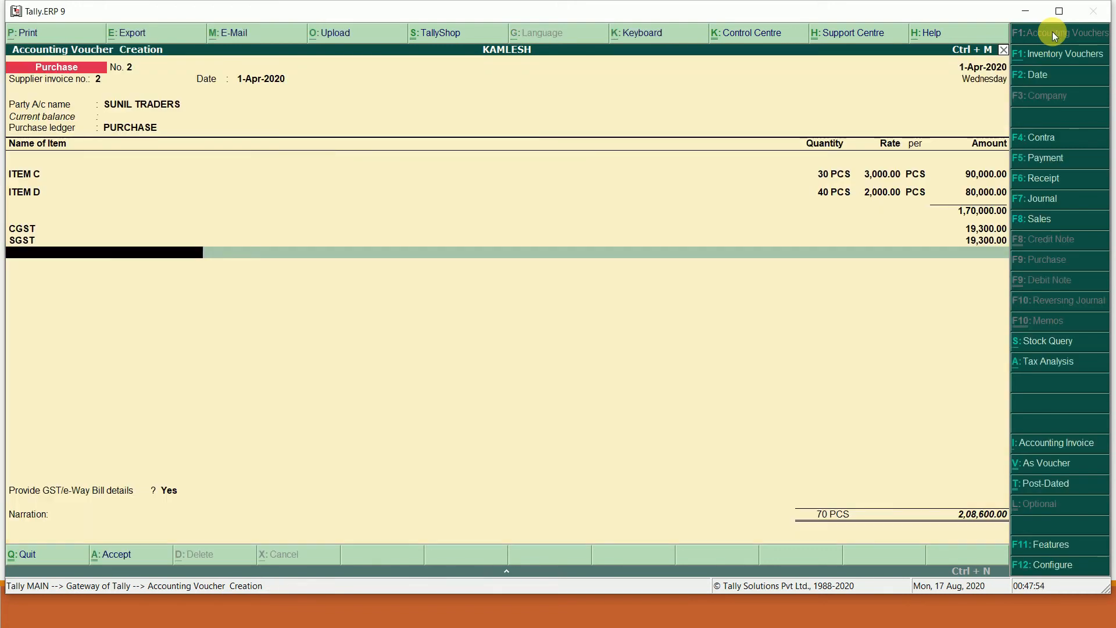
- Answer No to GST/e-Way Bill details and save the Sunil Traders voucher
{"action": "key", "text": "Return"}
{"action": "key", "text": "Up"}
{"action": "key", "text": "Return"}
{"action": "key", "text": "Return"}
{"action": "key", "text": "Return"}
{"action": "key", "text": "Return"}
{"action": "key", "text": "Return"}
{"action": "key", "text": "Return"}
{"action": "key", "text": "Return"}
{"action": "key", "text": "Return"}
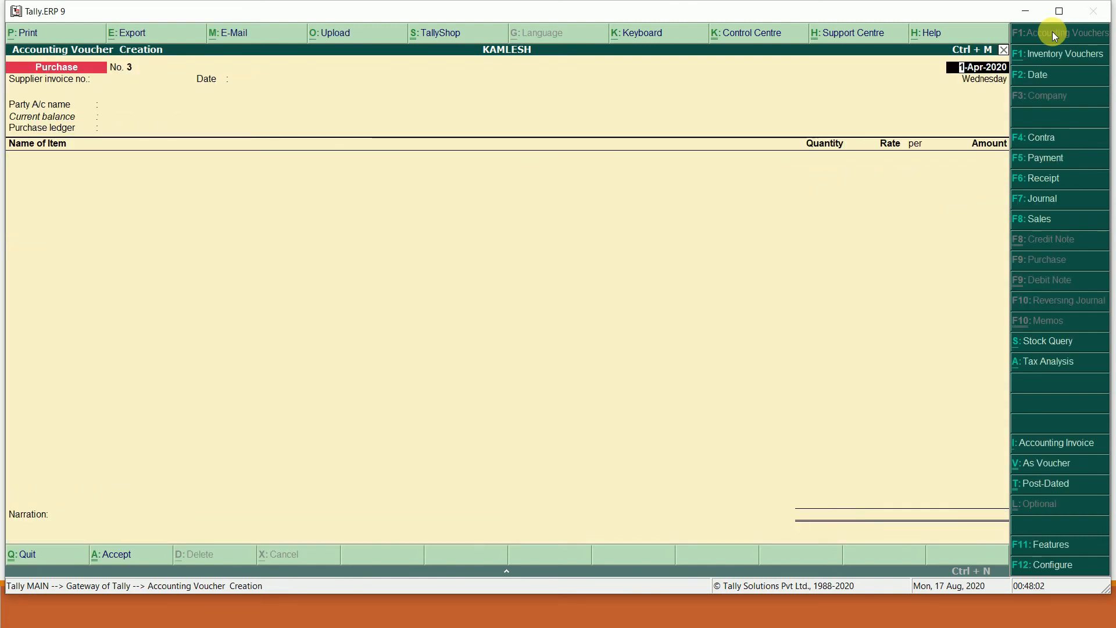
- Enter supplier invoice number 3 on purchase voucher No. 3, dated 1-Apr-2020
{"action": "key", "text": "alt+Tab"}
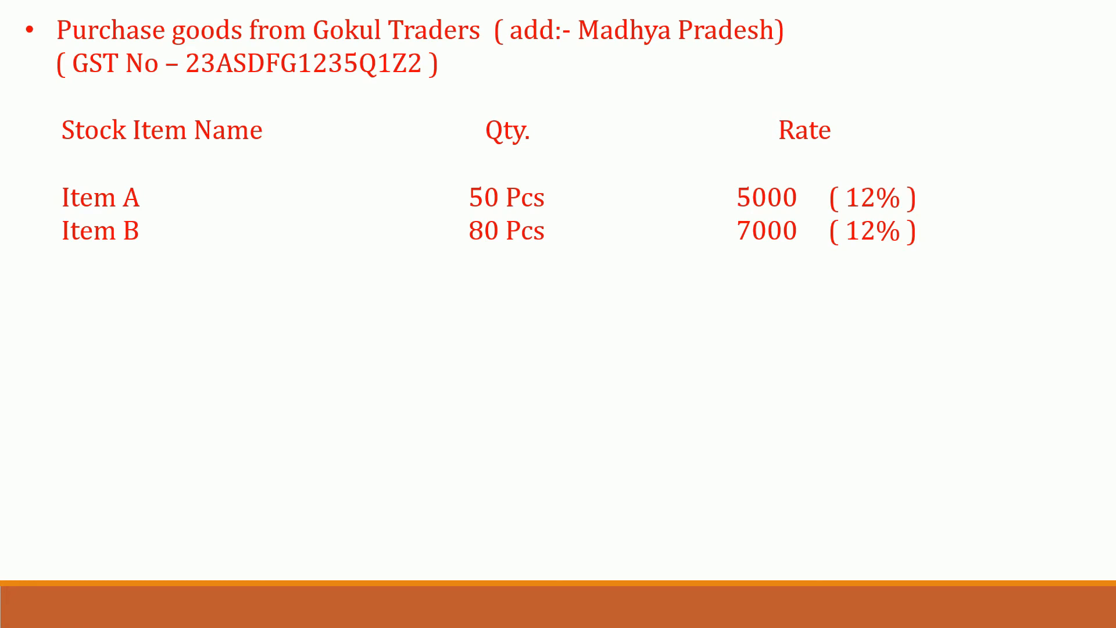
{"action": "key", "text": "alt+Tab"}
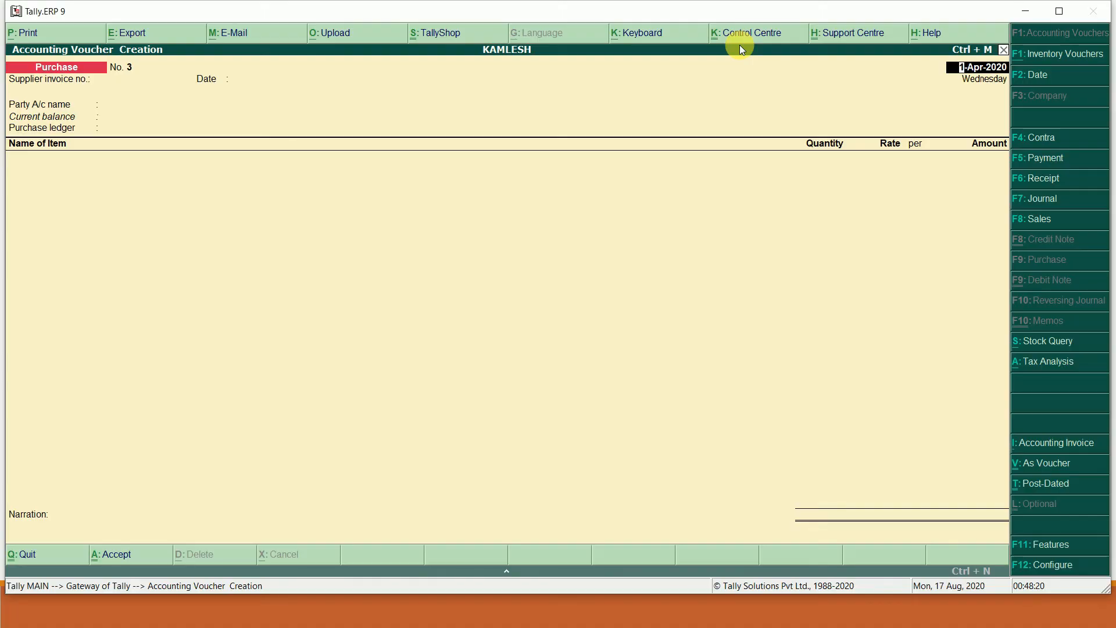
{"action": "key", "text": "Return"}
{"action": "key", "text": "Return"}
{"action": "key", "text": "BackSpace"}
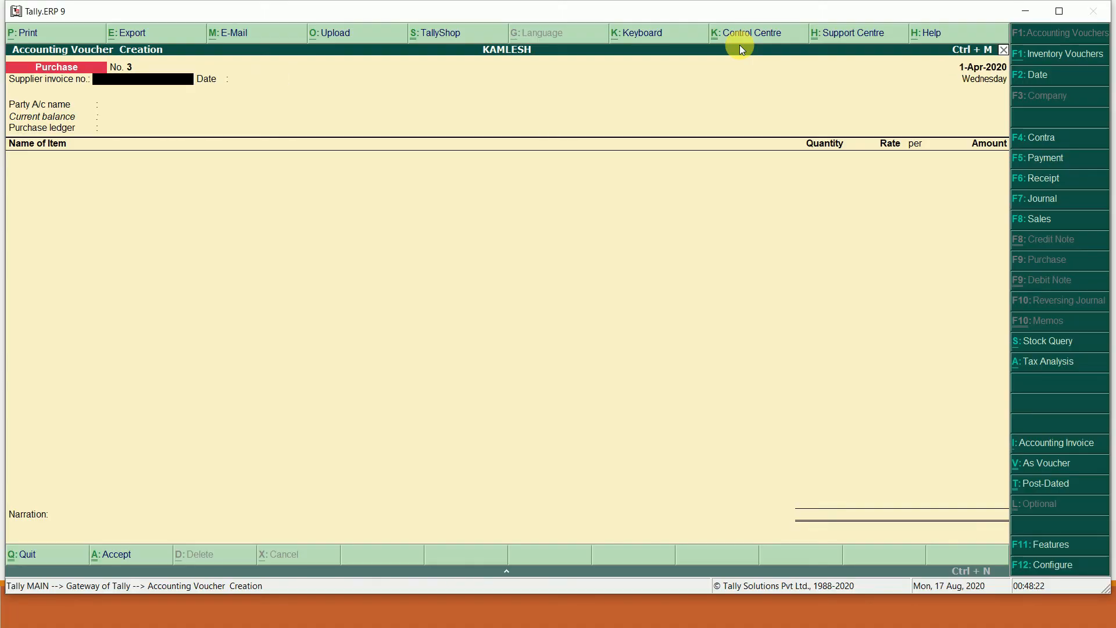
{"action": "type", "text": "3"}
{"action": "key", "text": "Return"}
{"action": "key", "text": "Return"}
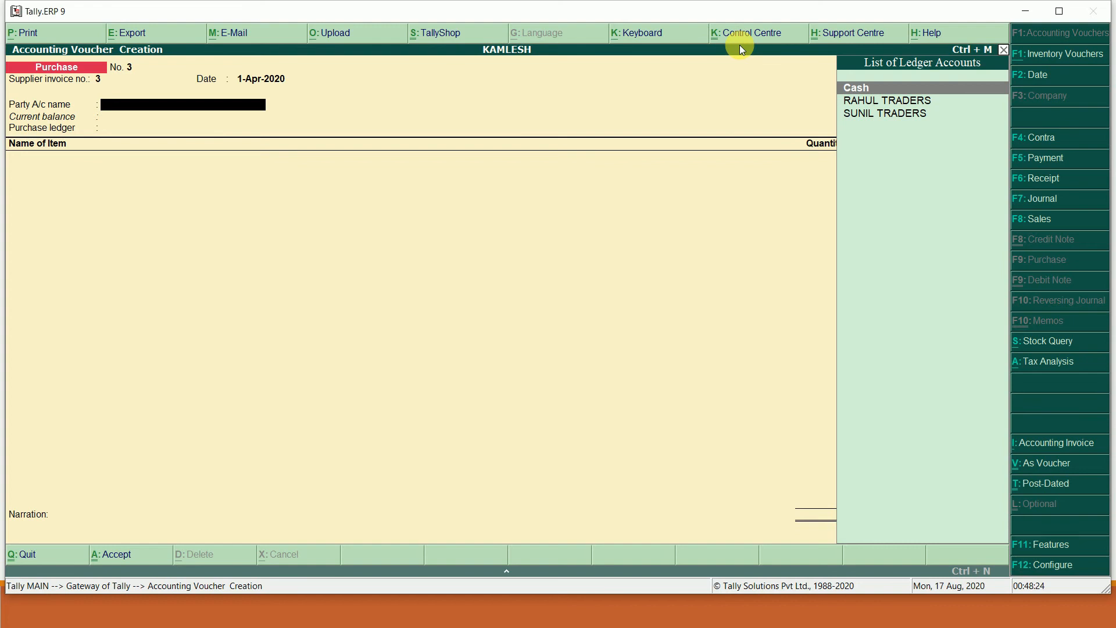
- Create GOKUL TRADERS under Sundry Creditors in Madhya Pradesh, Regular, with its GSTIN from the slide
{"action": "key", "text": "alt+c"}
{"action": "type", "text": "GOKUL TRADERS"}
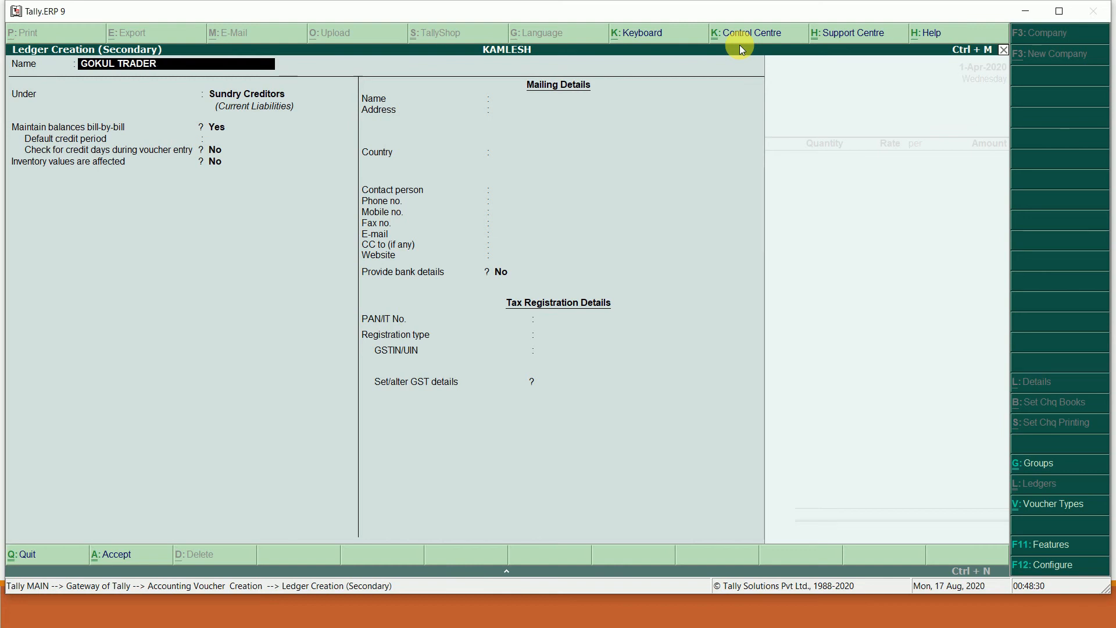
{"action": "key", "text": "Return"}
{"action": "key", "text": "Return"}
{"action": "key", "text": "Return"}
{"action": "key", "text": "Return"}
{"action": "key", "text": "Return"}
{"action": "key", "text": "Return"}
{"action": "key", "text": "Return"}
{"action": "key", "text": "Return"}
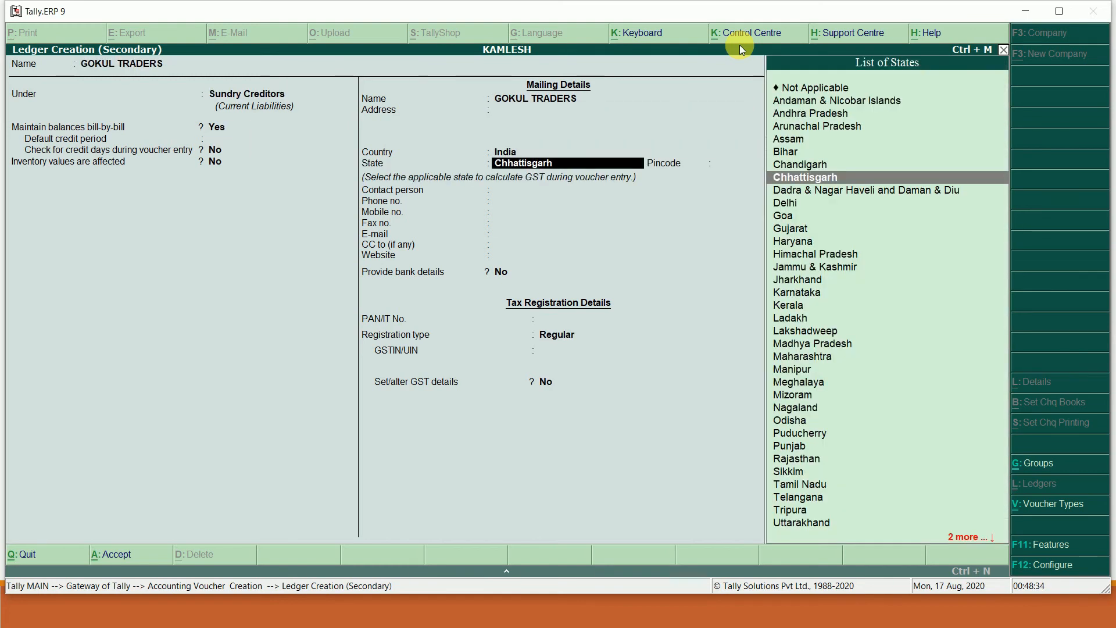
{"action": "type", "text": "M"}
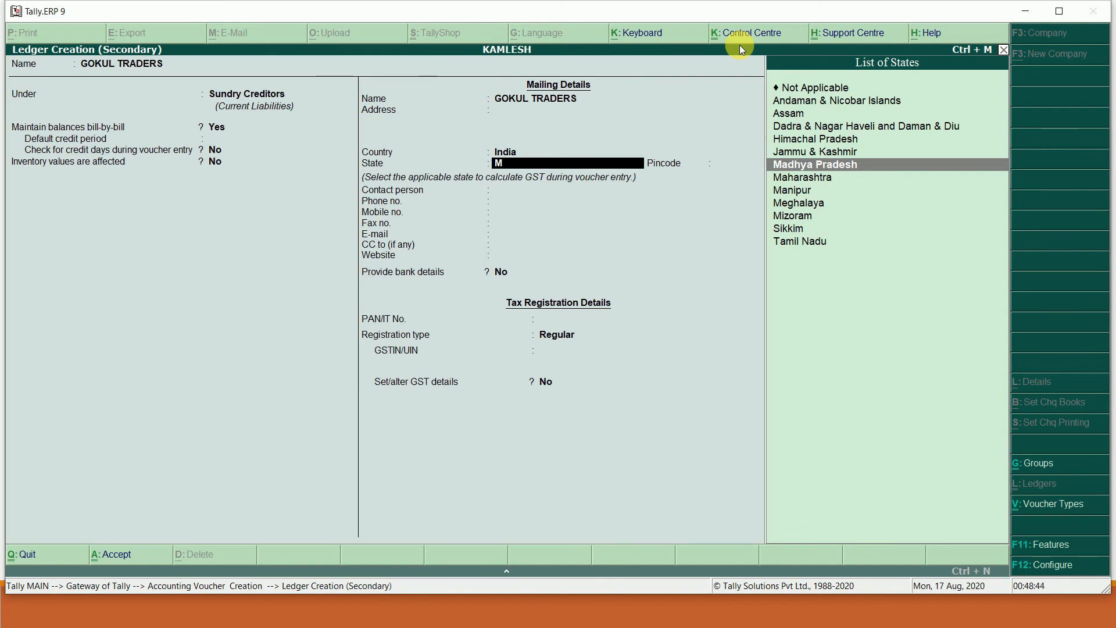
{"action": "key", "text": "Return"}
{"action": "key", "text": "Return"}
{"action": "key", "text": "Return"}
{"action": "key", "text": "Return"}
{"action": "key", "text": "Return"}
{"action": "key", "text": "Return"}
{"action": "key", "text": "Return"}
{"action": "key", "text": "Return"}
{"action": "key", "text": "Return"}
{"action": "key", "text": "Return"}
{"action": "key", "text": "Return"}
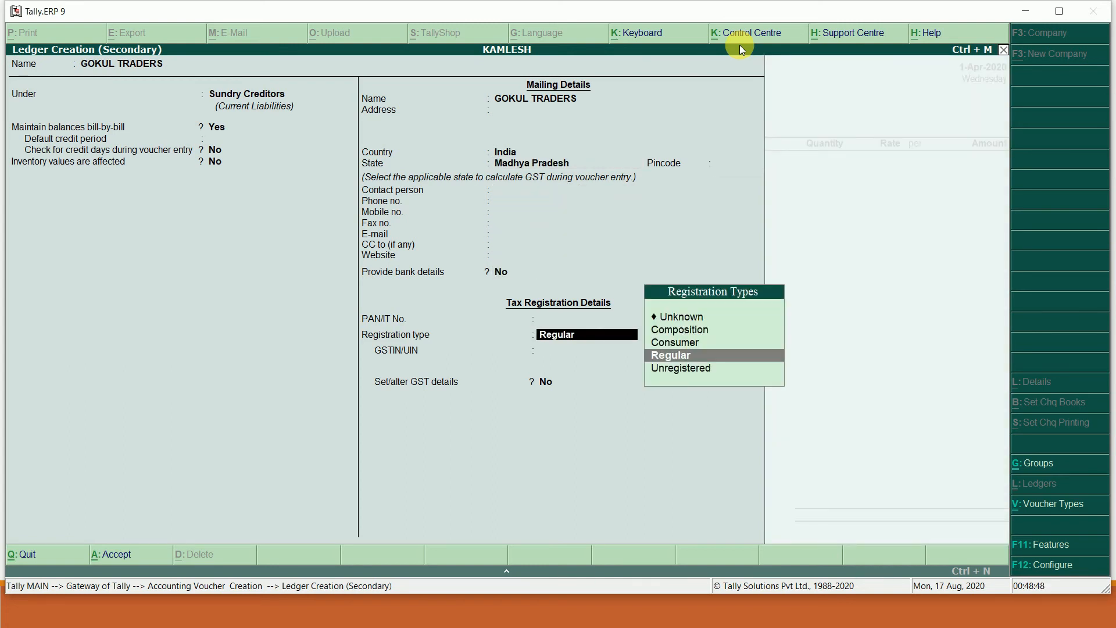
{"action": "key", "text": "Return"}
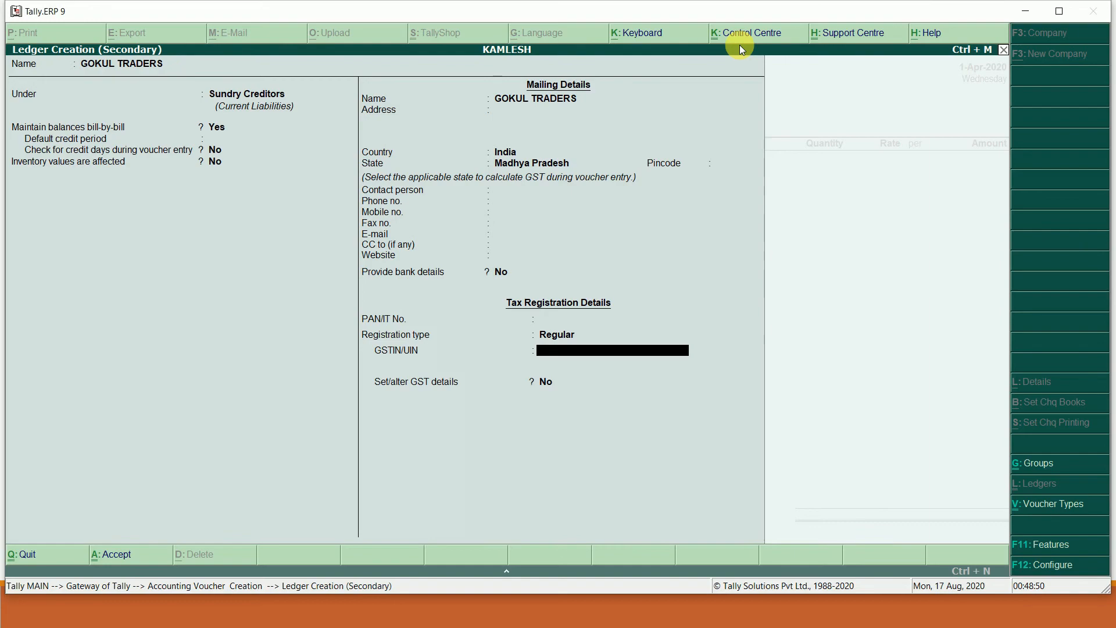
{"action": "key", "text": "alt+Tab"}
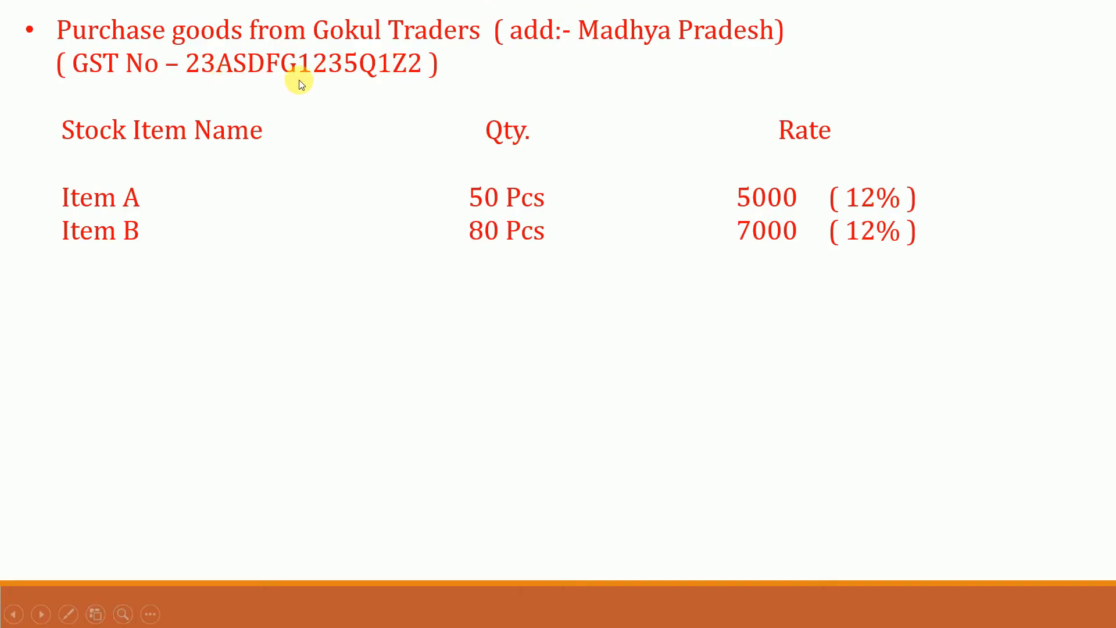
{"action": "key", "text": "alt+Tab"}
{"action": "type", "text": "23"}
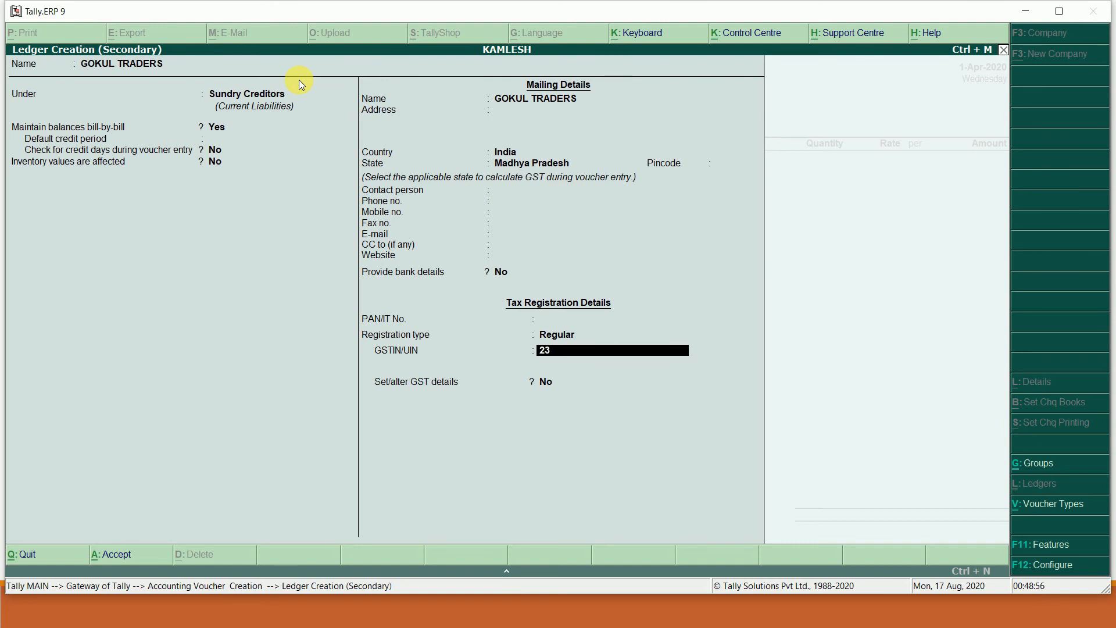
{"action": "type", "text": "ASDFG1245Q1Z2"}
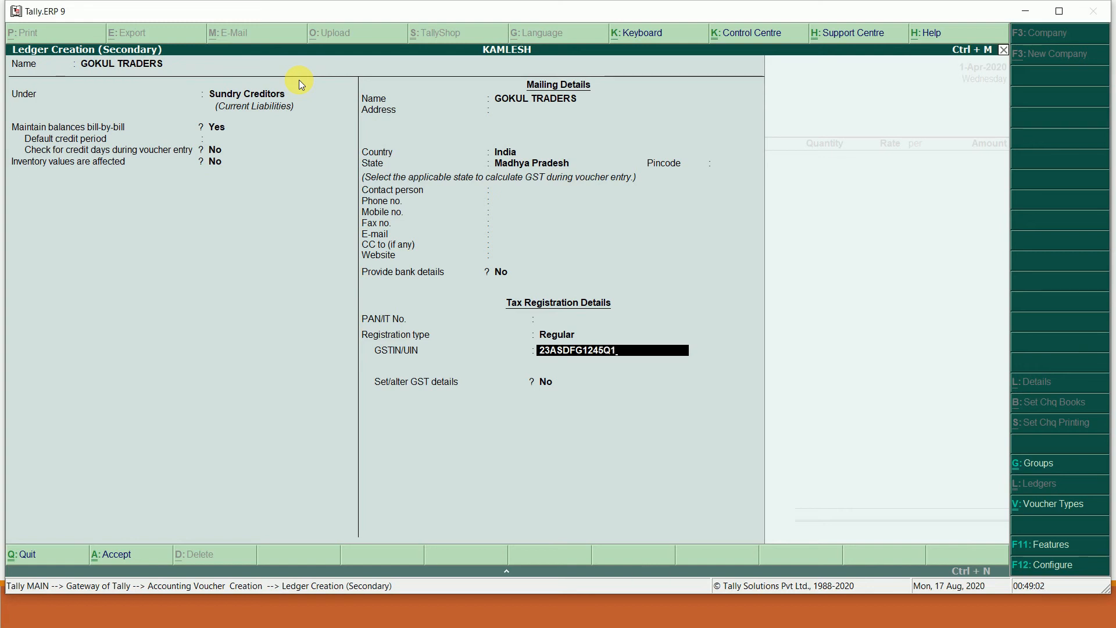
{"action": "key", "text": "Return"}
{"action": "key", "text": "Return"}
{"action": "key", "text": "Return"}
{"action": "key", "text": "Return"}
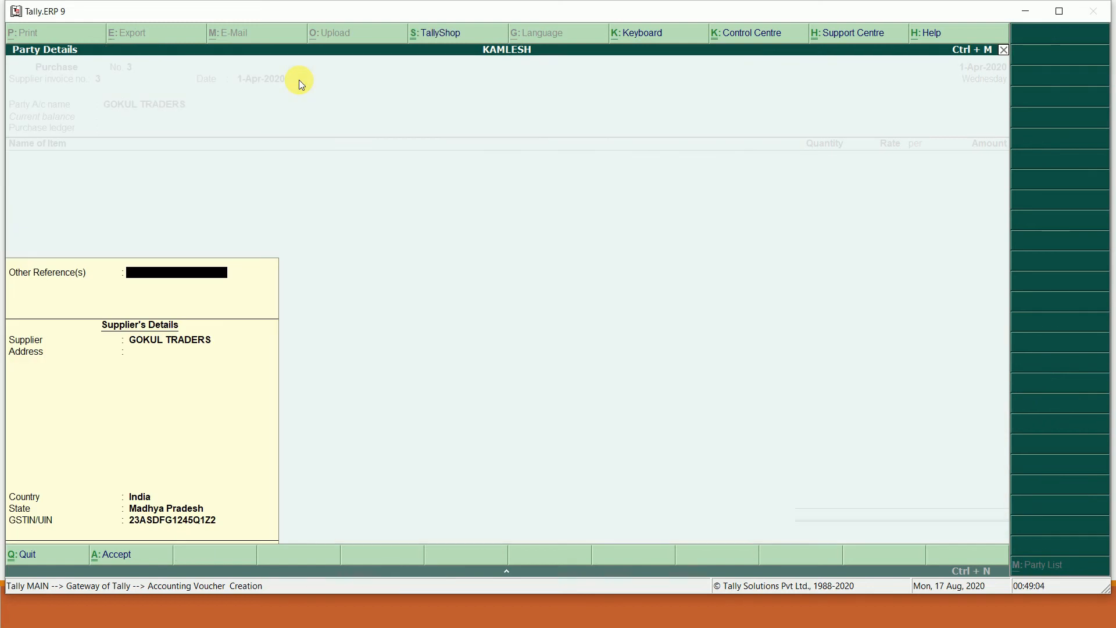
- Close Party Details, use the PURCHASE ledger, and classify as Interstate Purchase Taxable
{"action": "key", "text": "Return"}
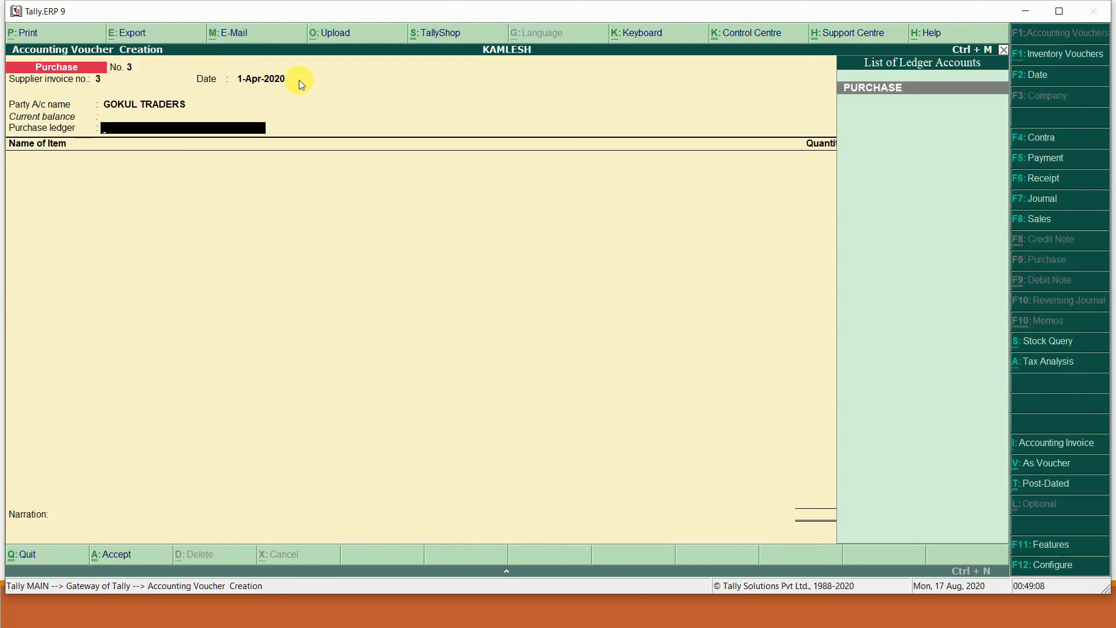
{"action": "key", "text": "Return"}
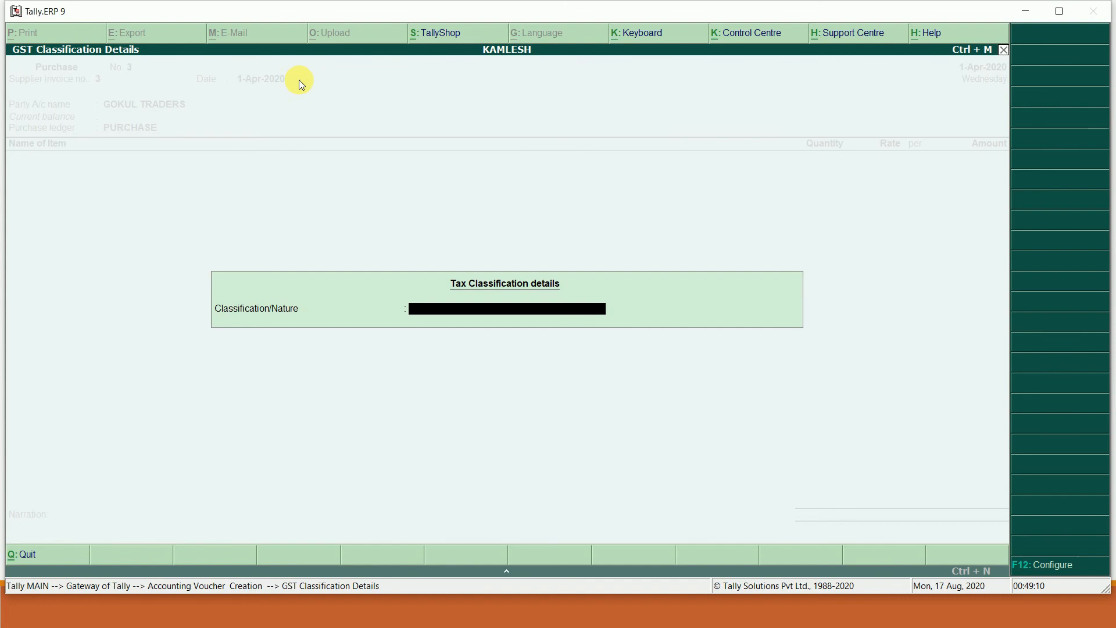
{"action": "type", "text": "P"}
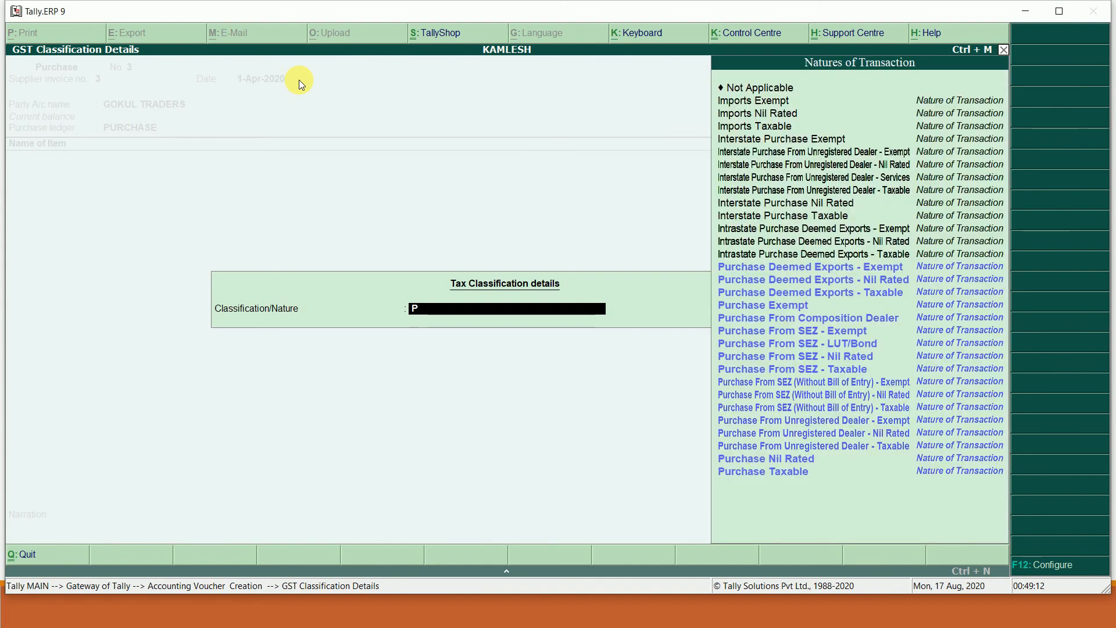
{"action": "key", "text": "Down"}
{"action": "key", "text": "Down"}
{"action": "key", "text": "Down"}
{"action": "key", "text": "Down"}
{"action": "key", "text": "Down"}
{"action": "key", "text": "Down"}
{"action": "key", "text": "Down"}
{"action": "key", "text": "Down"}
{"action": "key", "text": "Down"}
{"action": "key", "text": "Down"}
{"action": "key", "text": "Down"}
{"action": "key", "text": "Down"}
{"action": "key", "text": "Down"}
{"action": "key", "text": "Down"}
{"action": "key", "text": "Down"}
{"action": "key", "text": "Down"}
{"action": "key", "text": "Down"}
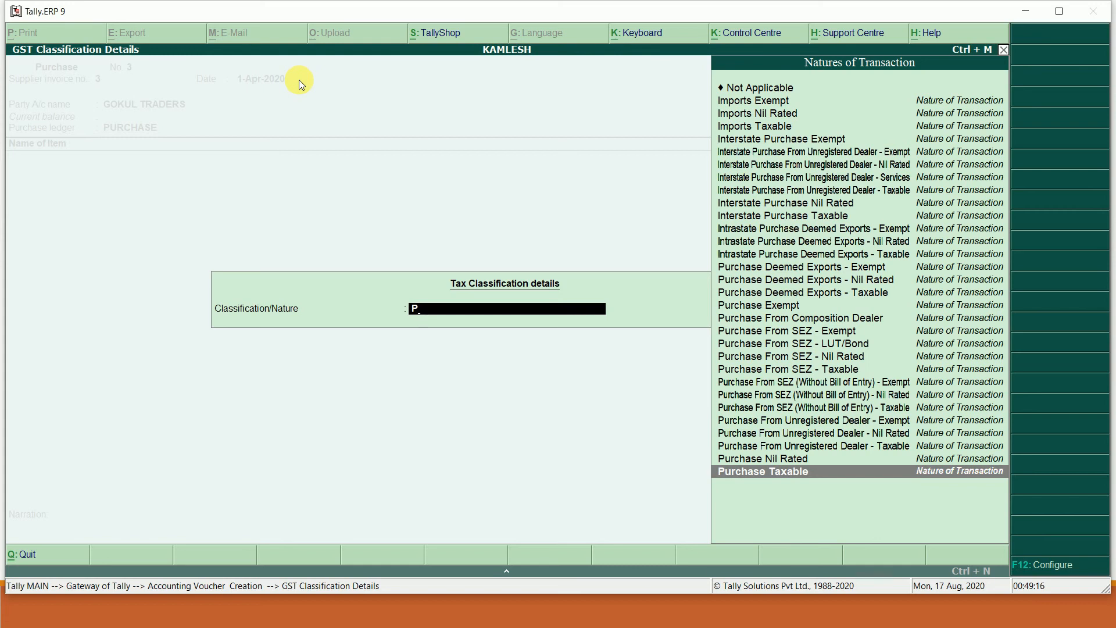
{"action": "key", "text": "Up"}
{"action": "key", "text": "Up"}
{"action": "key", "text": "Up"}
{"action": "key", "text": "Up"}
{"action": "key", "text": "Up"}
{"action": "key", "text": "Up"}
{"action": "key", "text": "Up"}
{"action": "key", "text": "Up"}
{"action": "key", "text": "Up"}
{"action": "key", "text": "Up"}
{"action": "key", "text": "Up"}
{"action": "key", "text": "Up"}
{"action": "key", "text": "Up"}
{"action": "key", "text": "Up"}
{"action": "key", "text": "Up"}
{"action": "key", "text": "Up"}
{"action": "key", "text": "Up"}
{"action": "key", "text": "Up"}
{"action": "key", "text": "Up"}
{"action": "key", "text": "Up"}
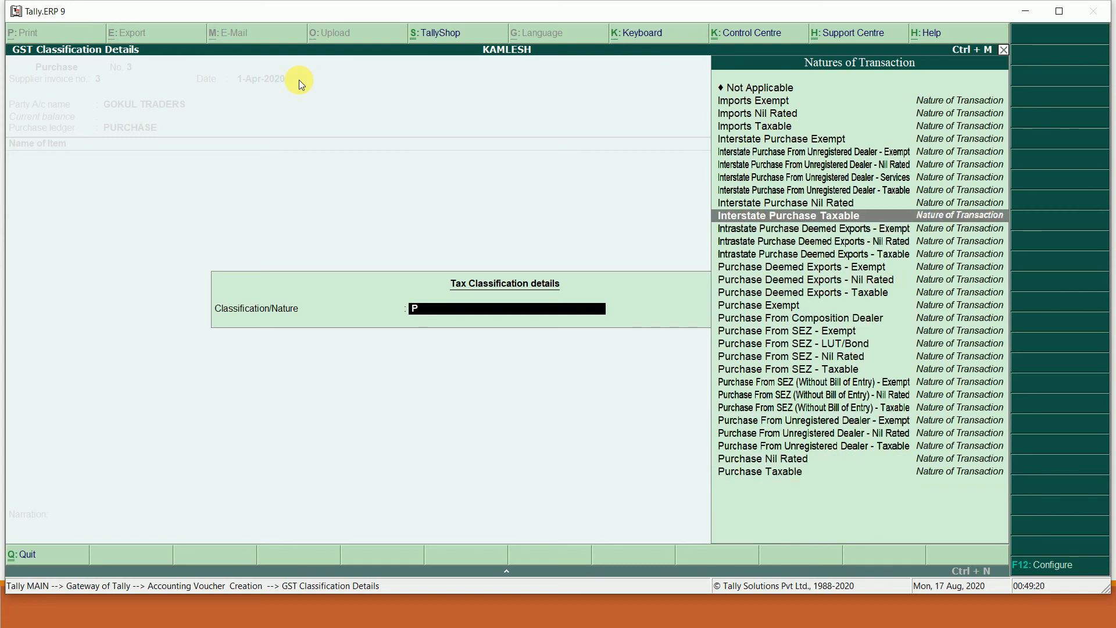
{"action": "left_click", "coordinate": [756, 219]}
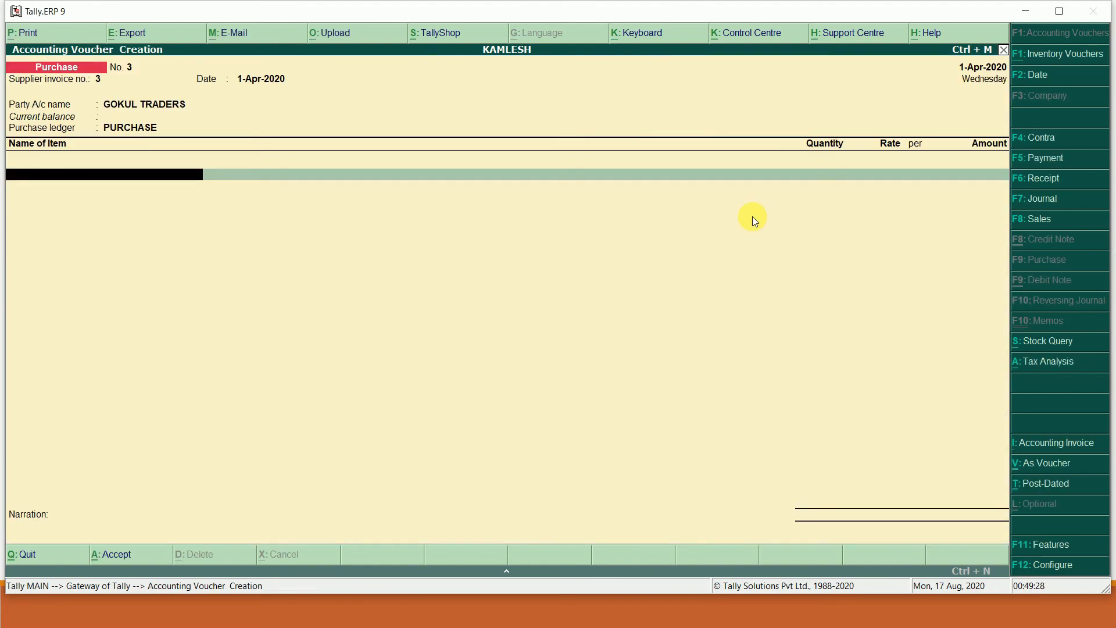
- Enter ITEM A in the first row: 50 PCS at 5,000
{"action": "key", "text": "alt+Tab"}
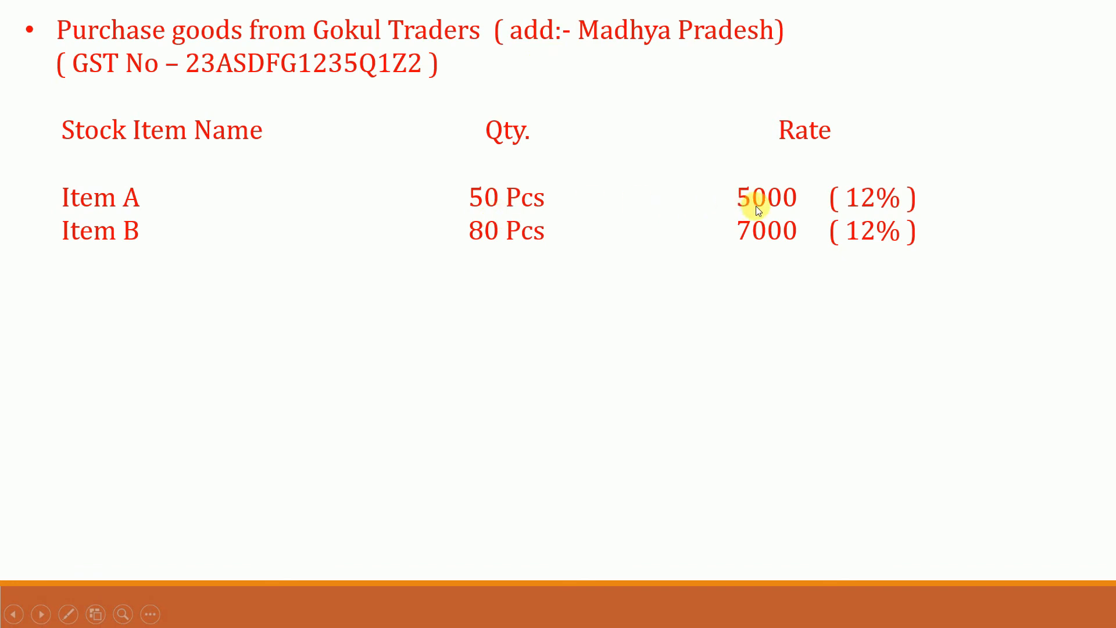
{"action": "key", "text": "alt+Tab"}
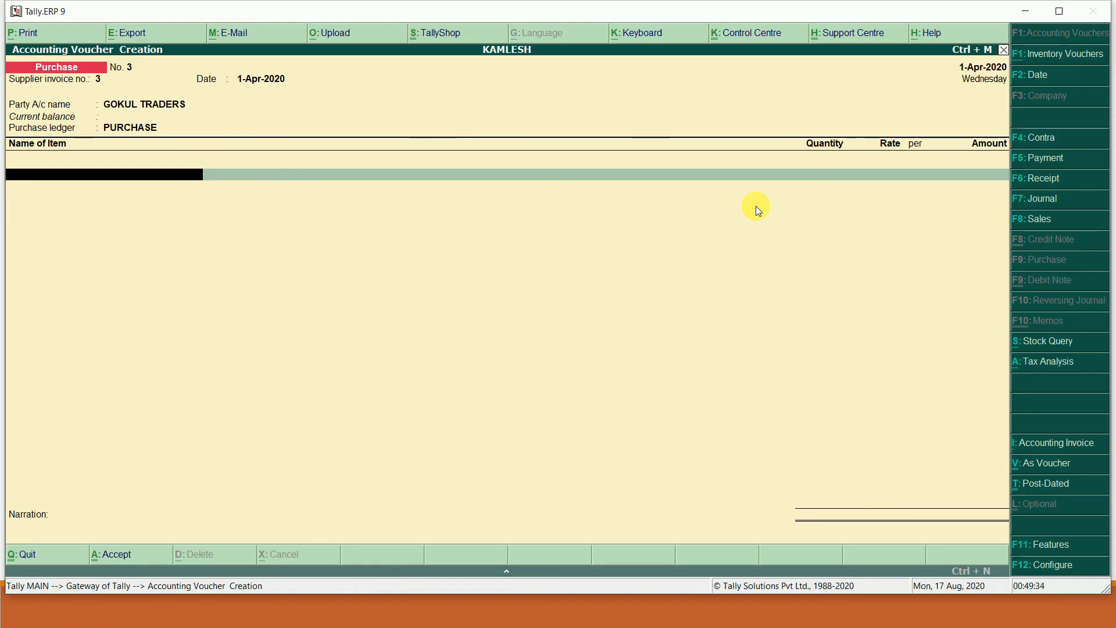
{"action": "type", "text": "ITEM A"}
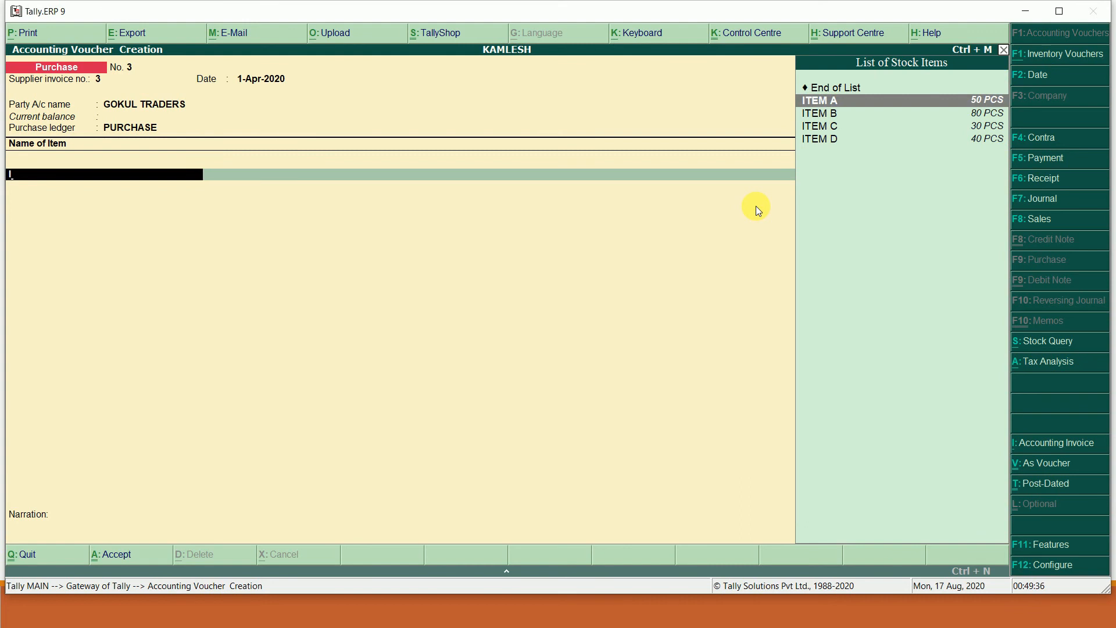
{"action": "key", "text": "Return"}
{"action": "key", "text": "Return"}
{"action": "type", "text": "50"}
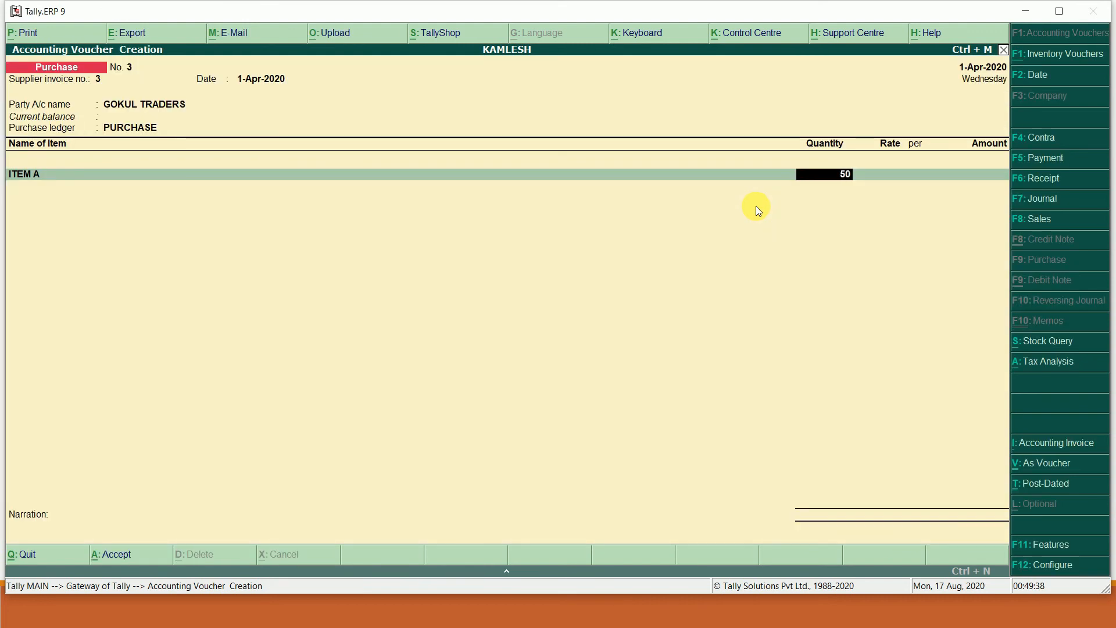
{"action": "key", "text": "Return"}
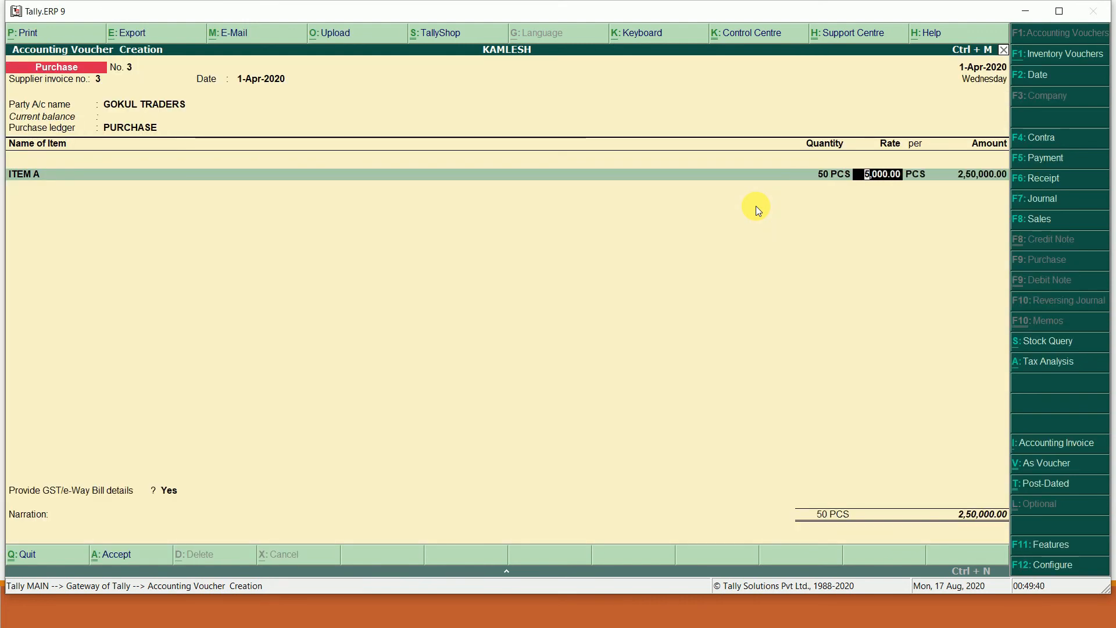
{"action": "key", "text": "Return"}
{"action": "key", "text": "Return"}
{"action": "key", "text": "Return"}
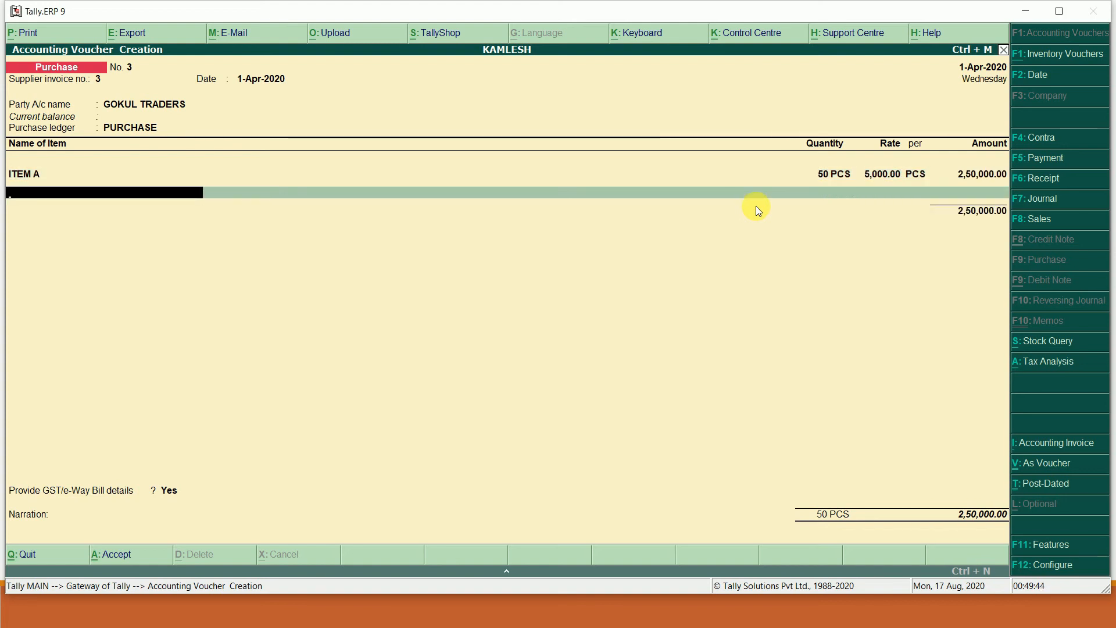
- Add ITEM B, 80 PCS at 7,000, for a total of 8,10,000.00, then start a new ledger
{"action": "key", "text": "alt+Tab"}
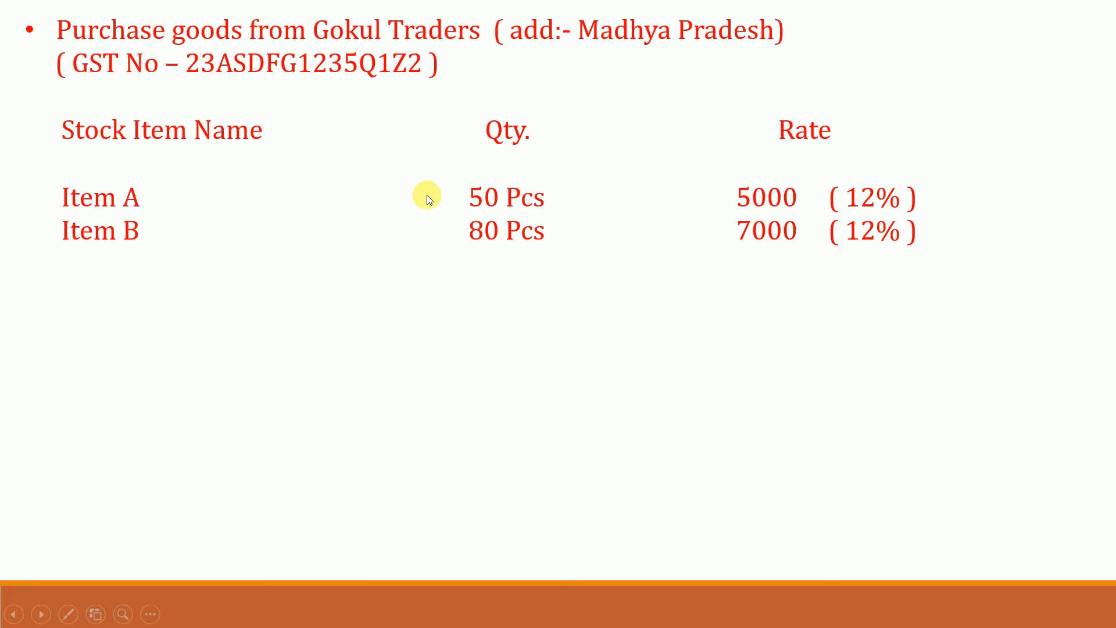
{"action": "key", "text": "alt+Tab"}
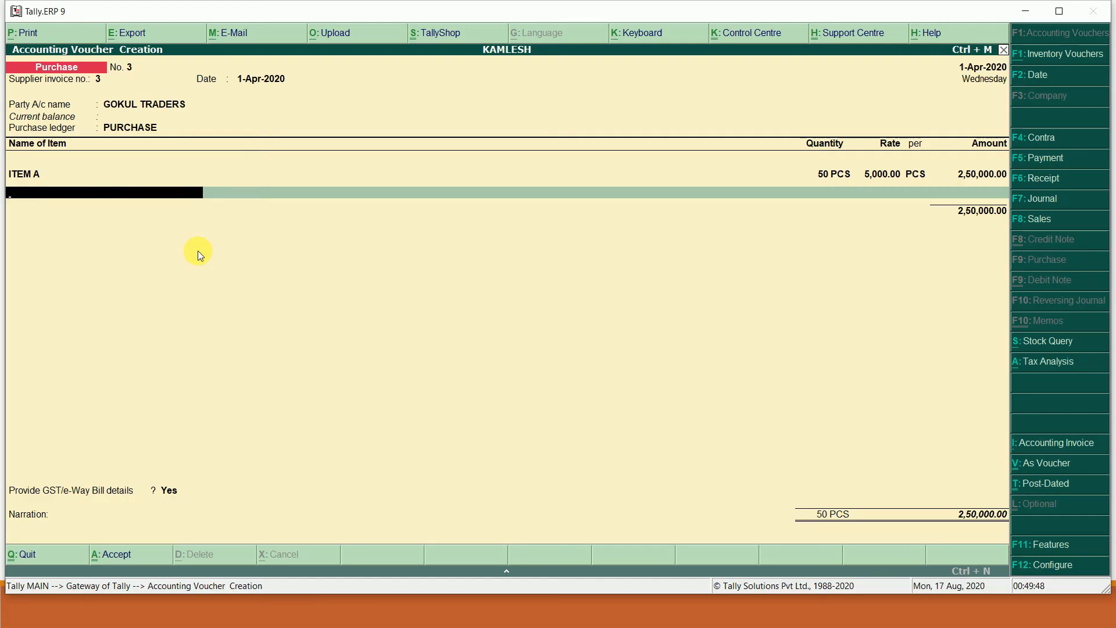
{"action": "type", "text": "I"}
{"action": "key", "text": "Down"}
{"action": "key", "text": "Return"}
{"action": "key", "text": "Return"}
{"action": "type", "text": "80"}
{"action": "key", "text": "Return"}
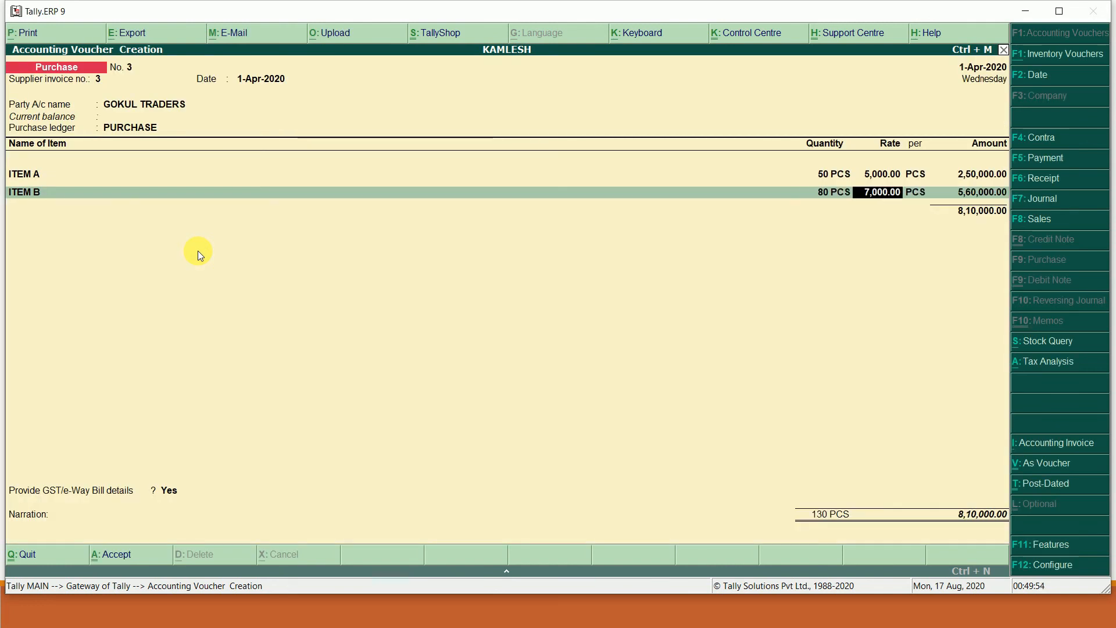
{"action": "key", "text": "Return"}
{"action": "key", "text": "Return"}
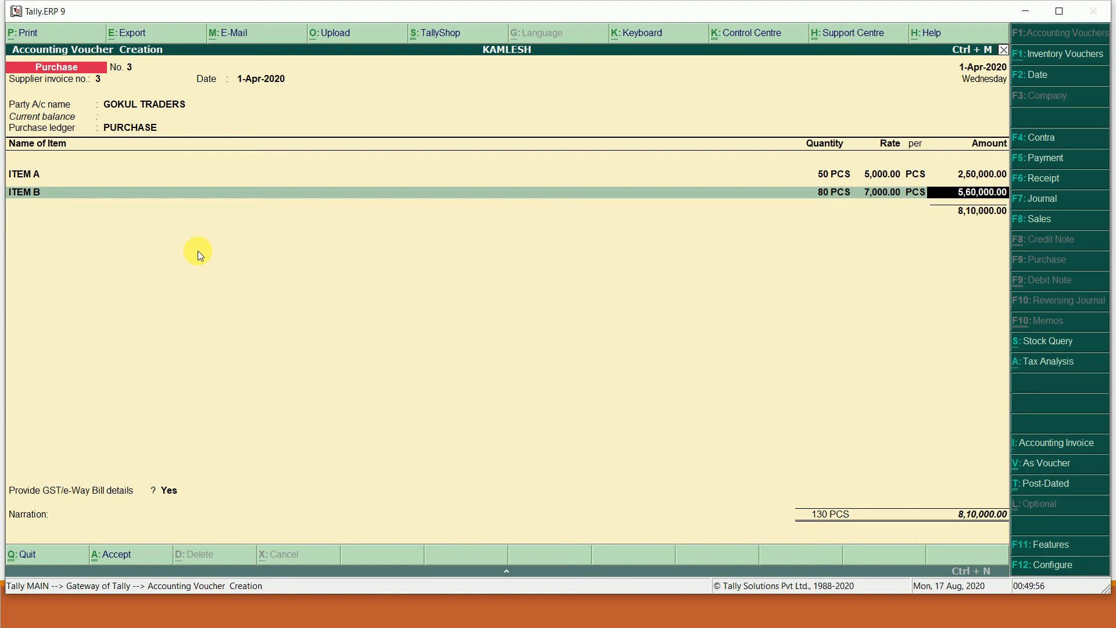
{"action": "key", "text": "Return"}
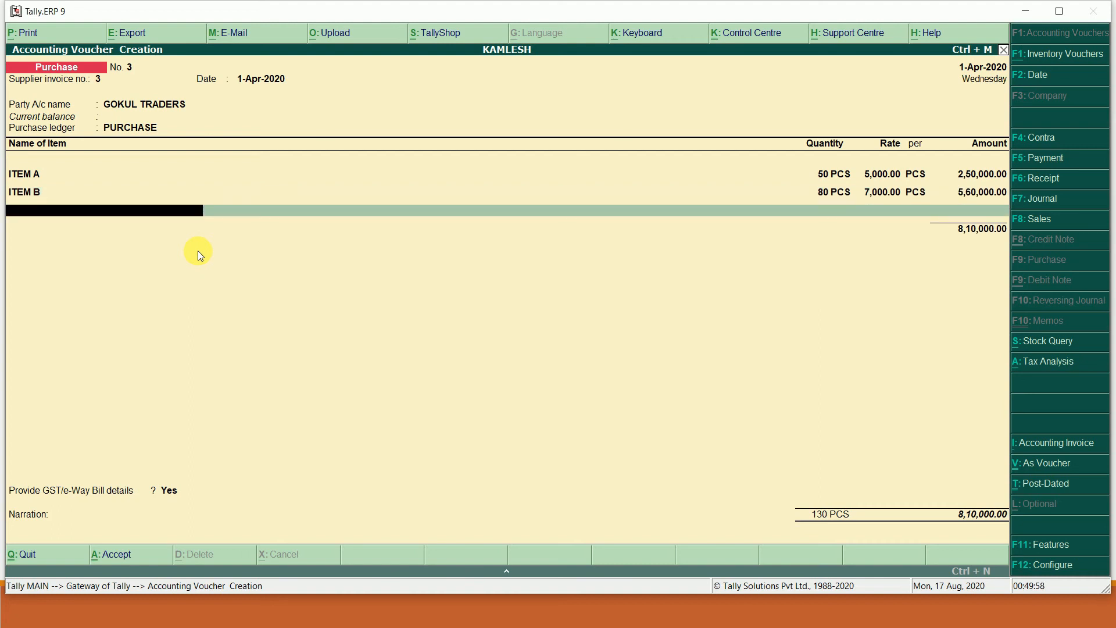
{"action": "key", "text": "Return"}
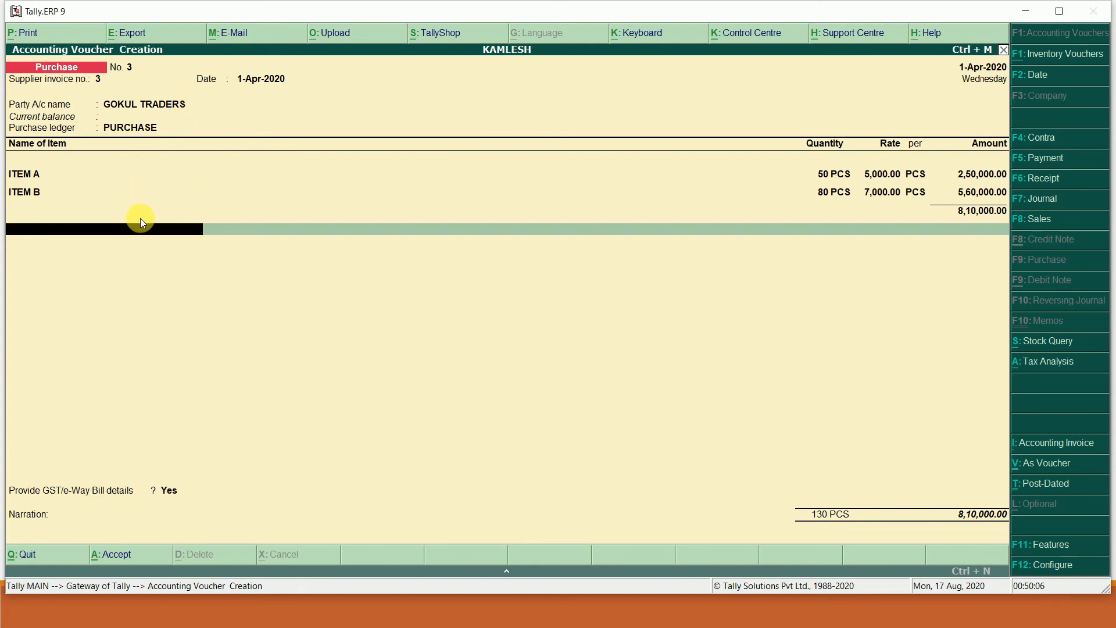
{"action": "key", "text": "alt+c"}
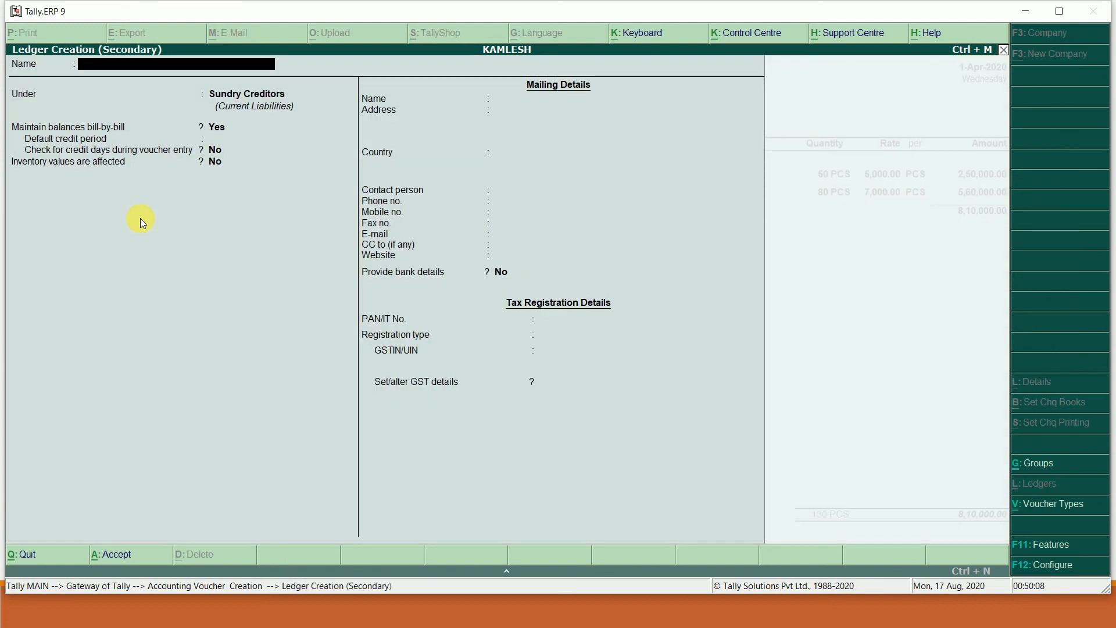
- Create ledger IGST under Duties & Taxes with type GST and Integrated Tax, adding it to the voucher
{"action": "type", "text": "IGST"}
{"action": "key", "text": "Return"}
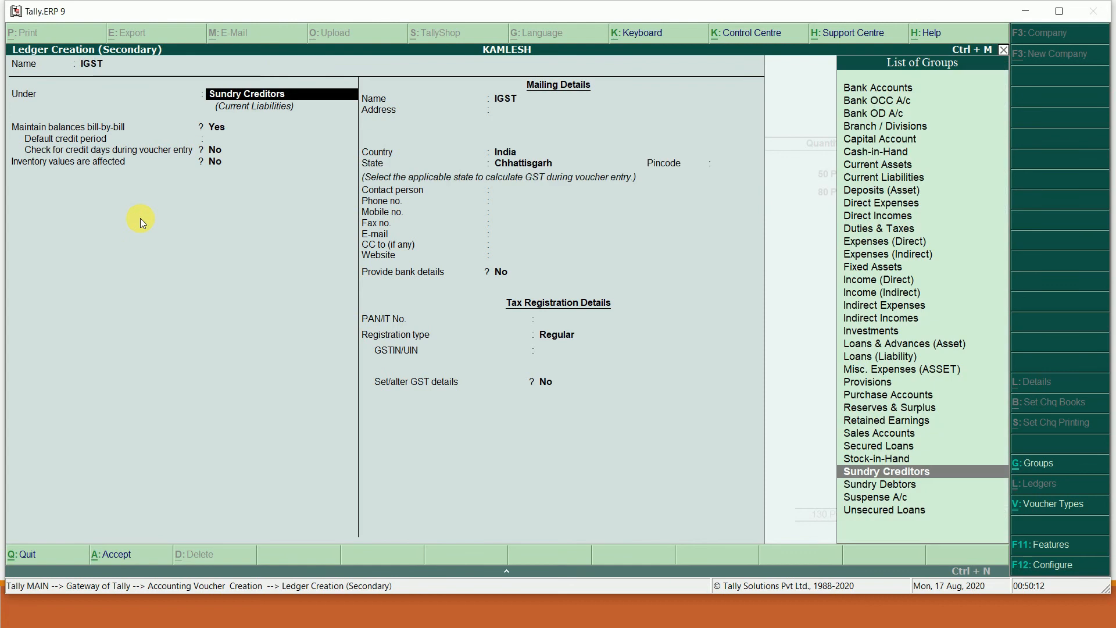
{"action": "type", "text": "D"}
{"action": "key", "text": "Down"}
{"action": "key", "text": "Down"}
{"action": "key", "text": "Down"}
{"action": "key", "text": "Return"}
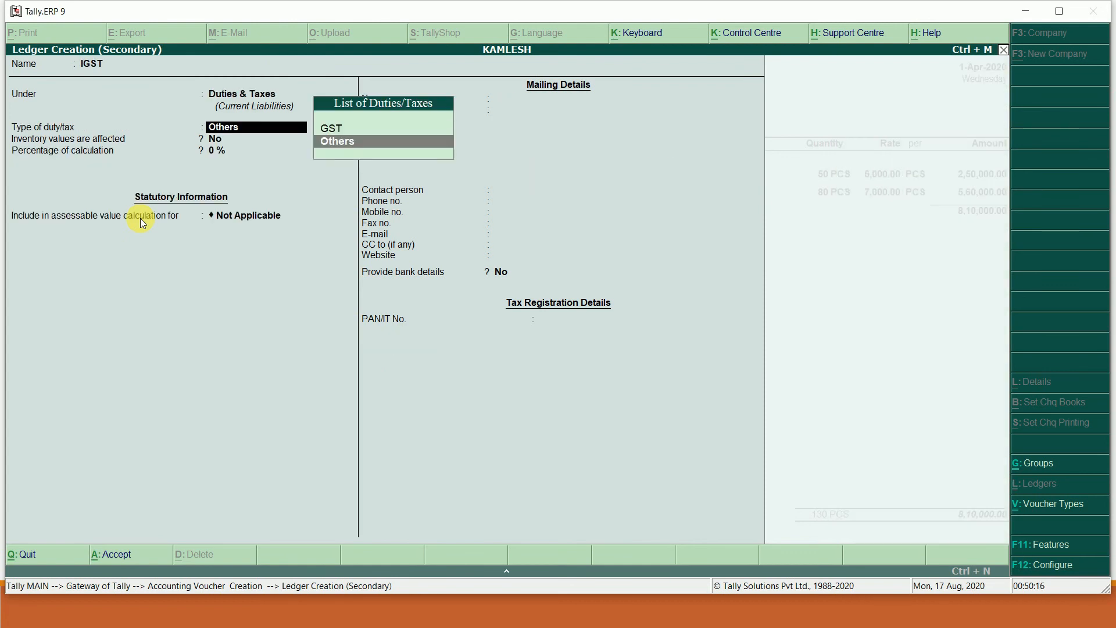
{"action": "key", "text": "Up"}
{"action": "key", "text": "Return"}
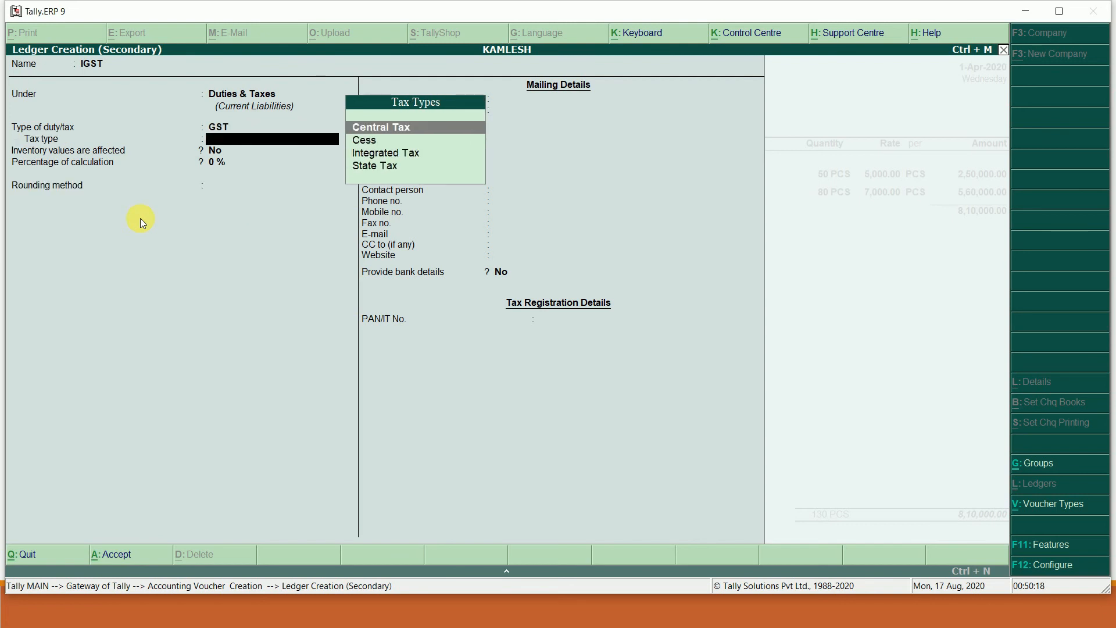
{"action": "key", "text": "Down"}
{"action": "key", "text": "Down"}
{"action": "key", "text": "Return"}
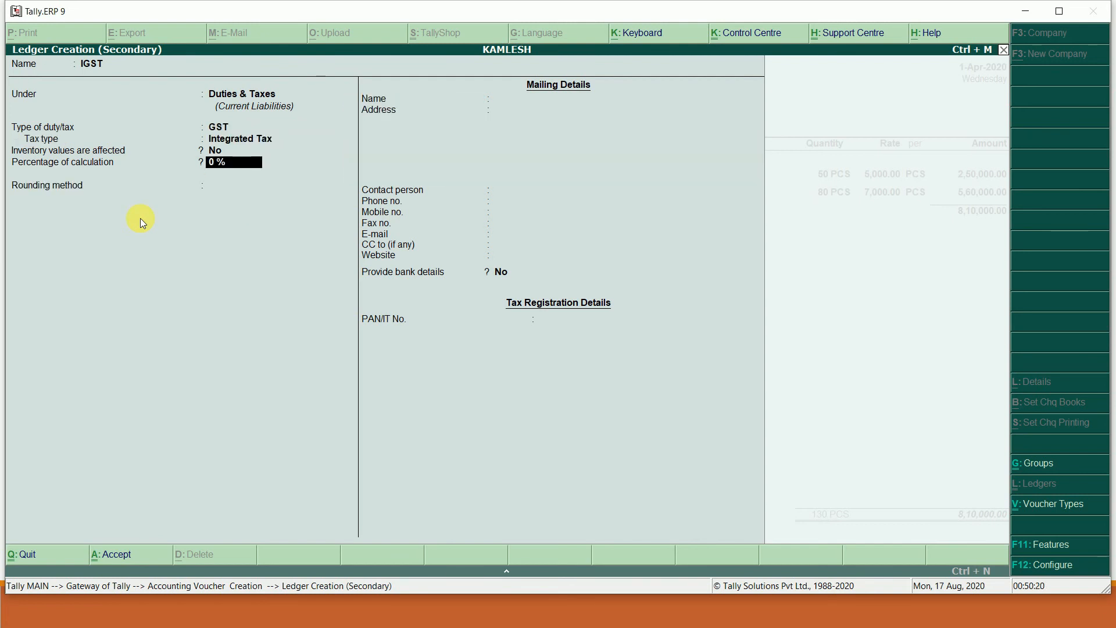
{"action": "key", "text": "ctrl+a"}
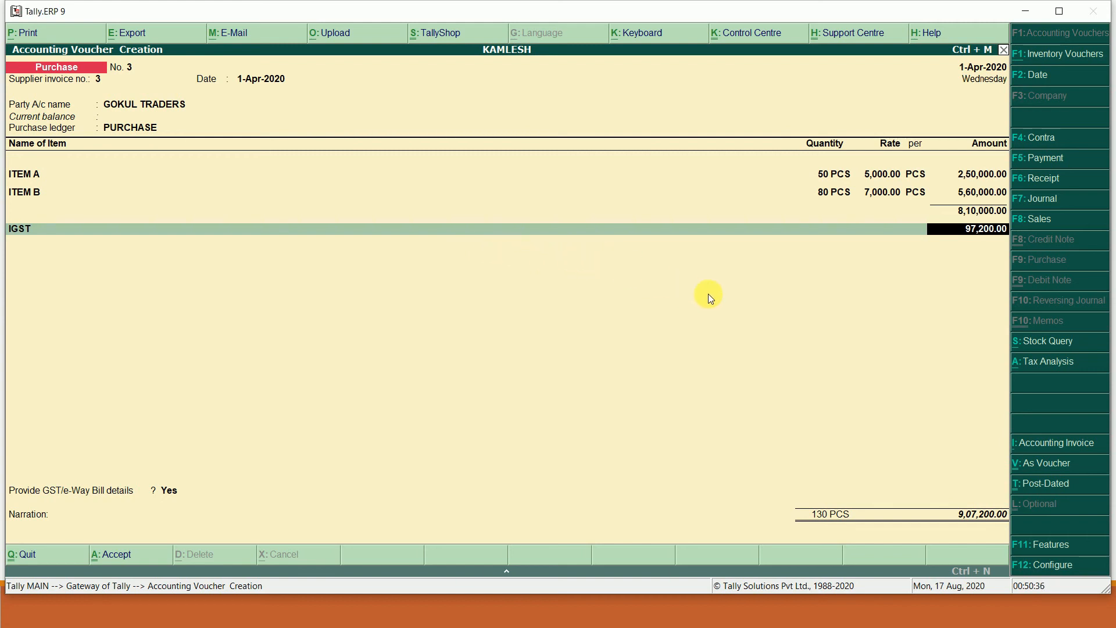
- Review the voucher's detailed per-item tax analysis
{"action": "left_click", "coordinate": [1039, 366]}
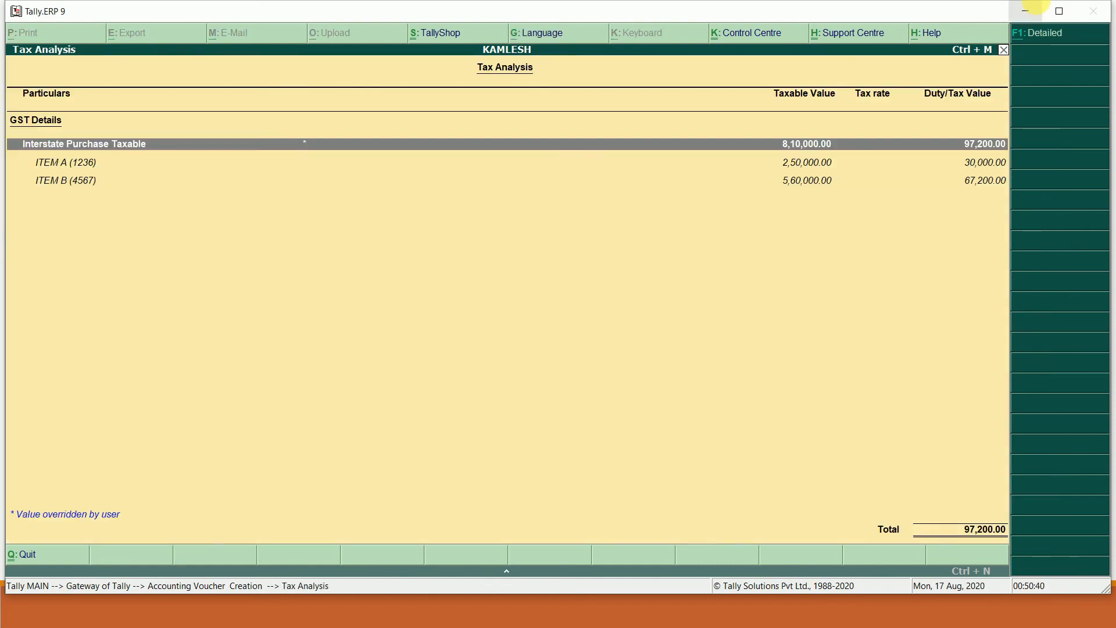
{"action": "left_click", "coordinate": [1054, 35]}
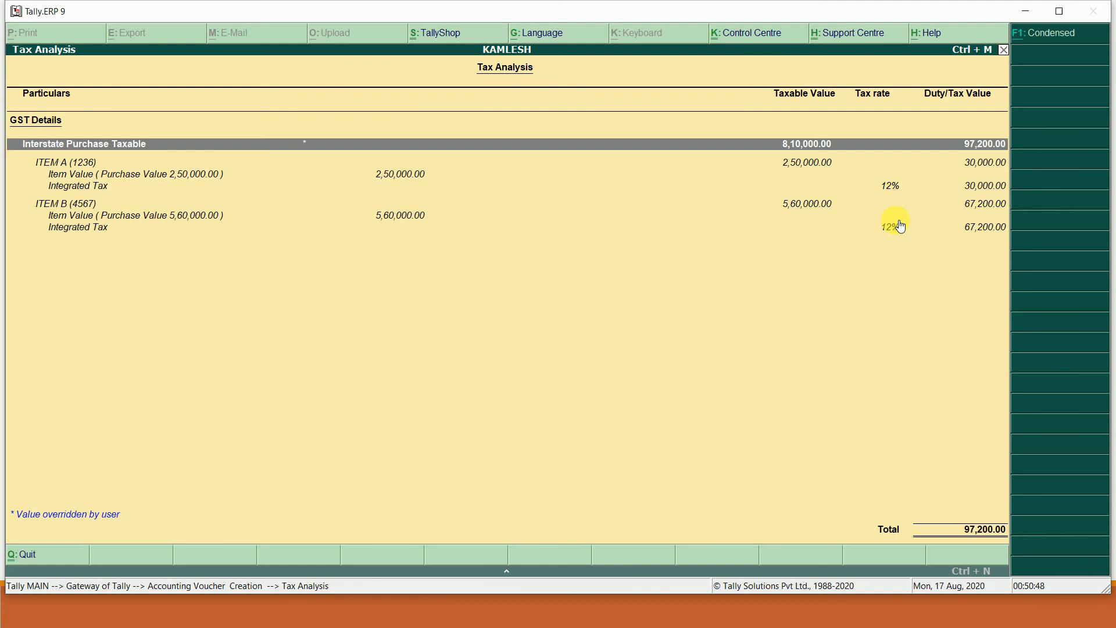
{"action": "key", "text": "Escape"}
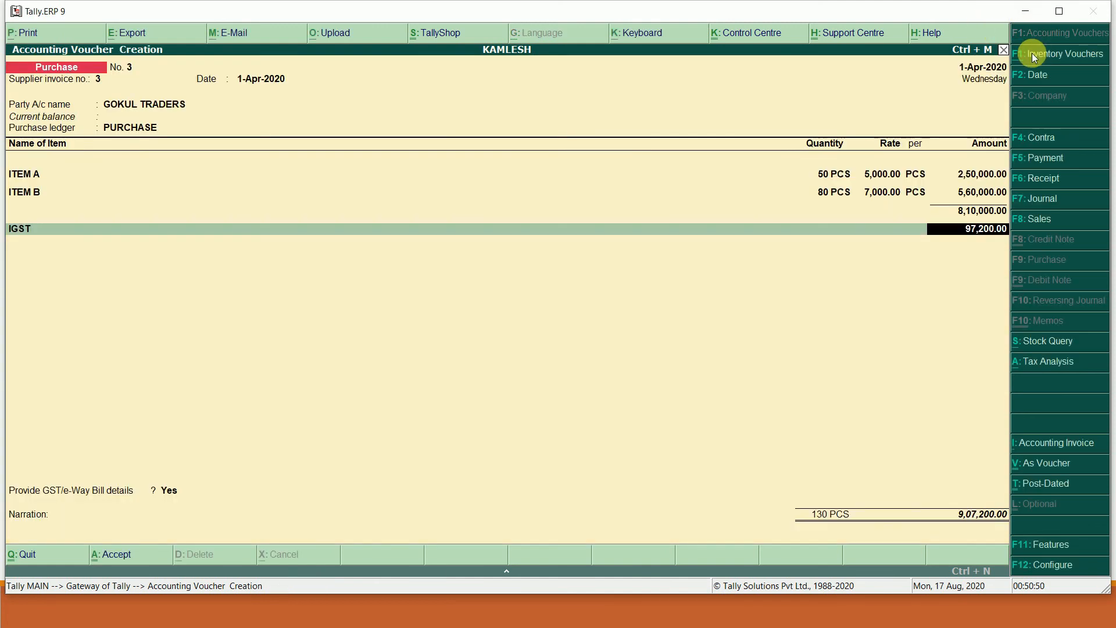
- Keep Yes for GST details, save voucher No. 3, and view the Sunil traders purchase
{"action": "key", "text": "Return"}
{"action": "key", "text": "Return"}
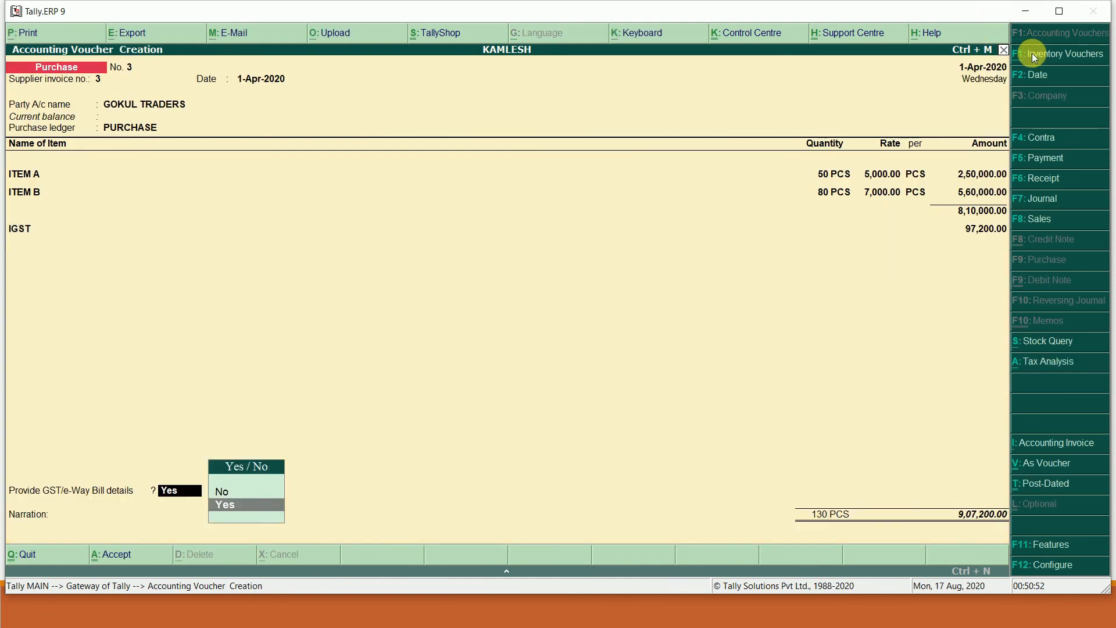
{"action": "key", "text": "Return"}
{"action": "key", "text": "ctrl+a"}
{"action": "key", "text": "ctrl+a"}
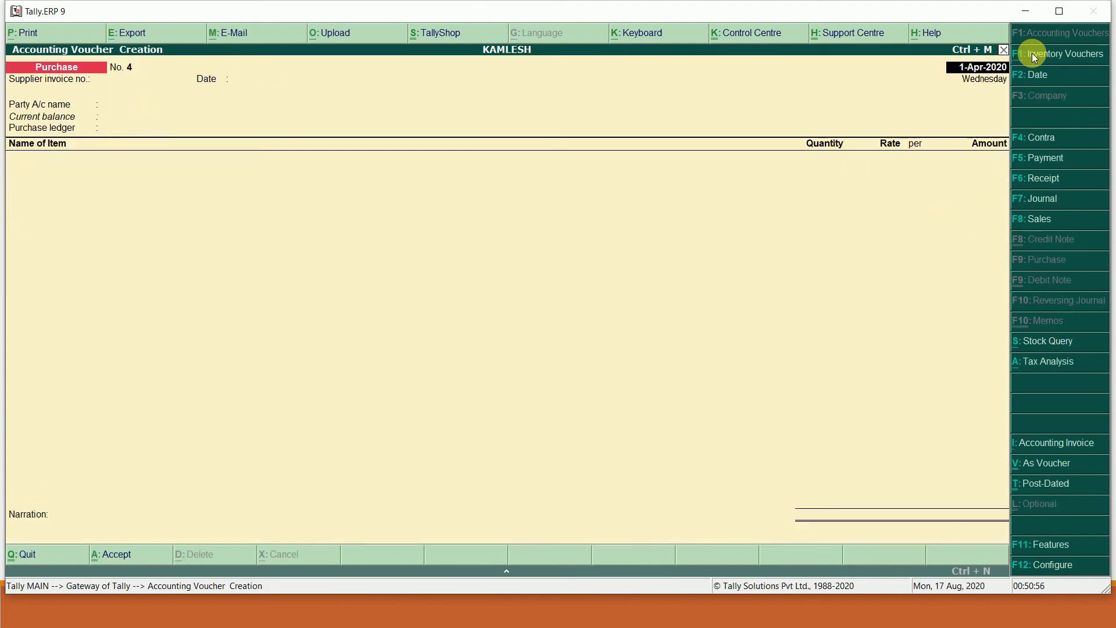
{"action": "key", "text": "alt+Tab"}
{"action": "key", "text": "Right"}
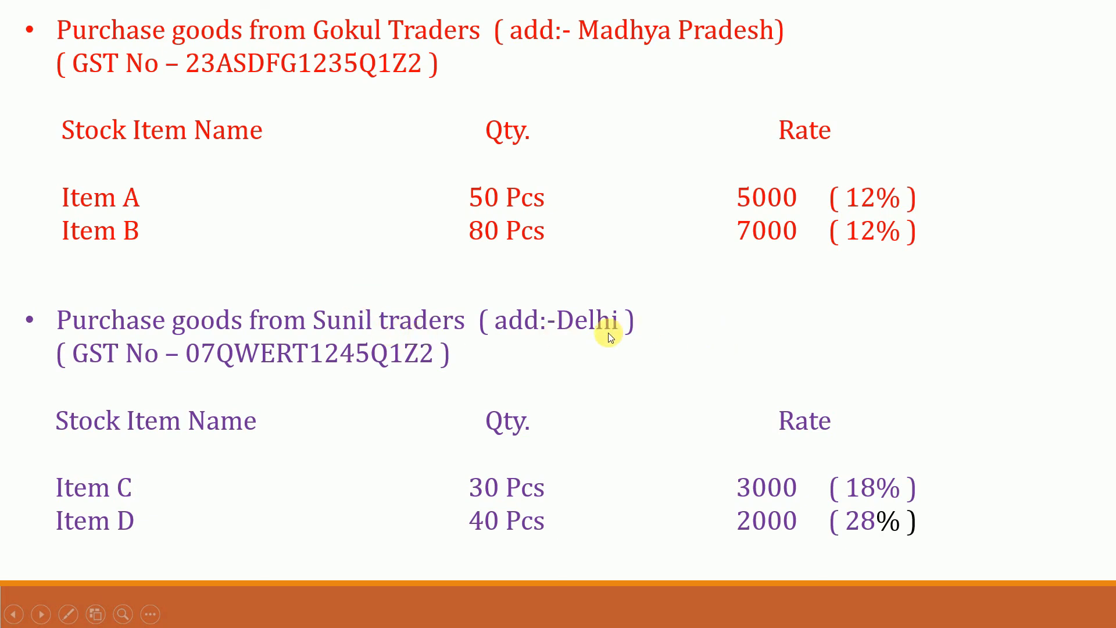
- Set supplier invoice number 4 on purchase voucher 4
{"action": "key", "text": "alt+Tab"}
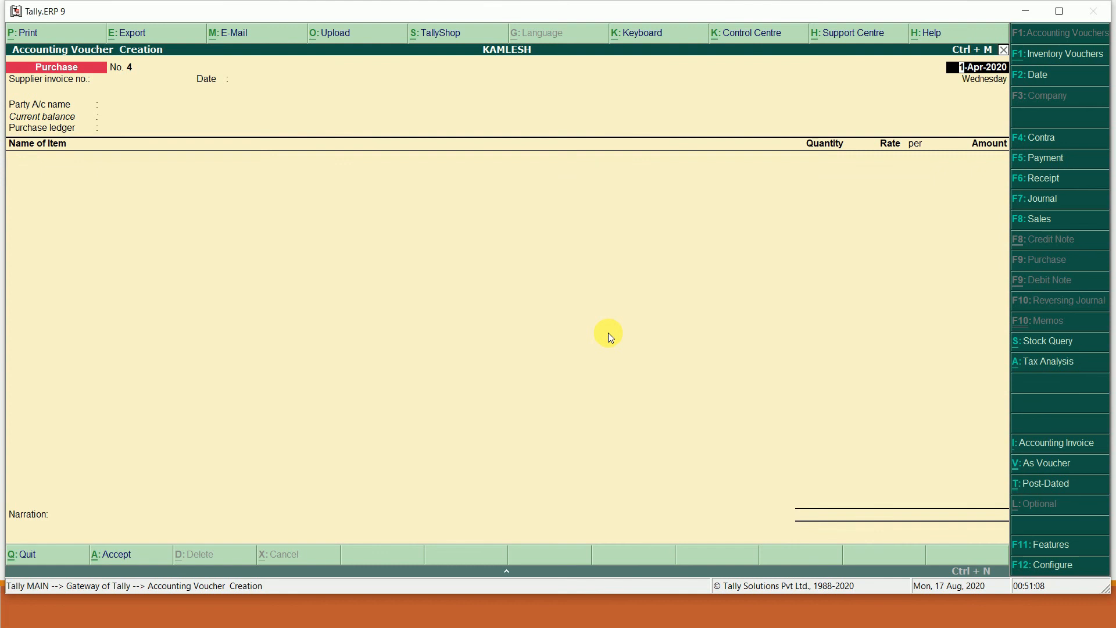
{"action": "key", "text": "Return"}
{"action": "key", "text": "Return"}
{"action": "key", "text": "Return"}
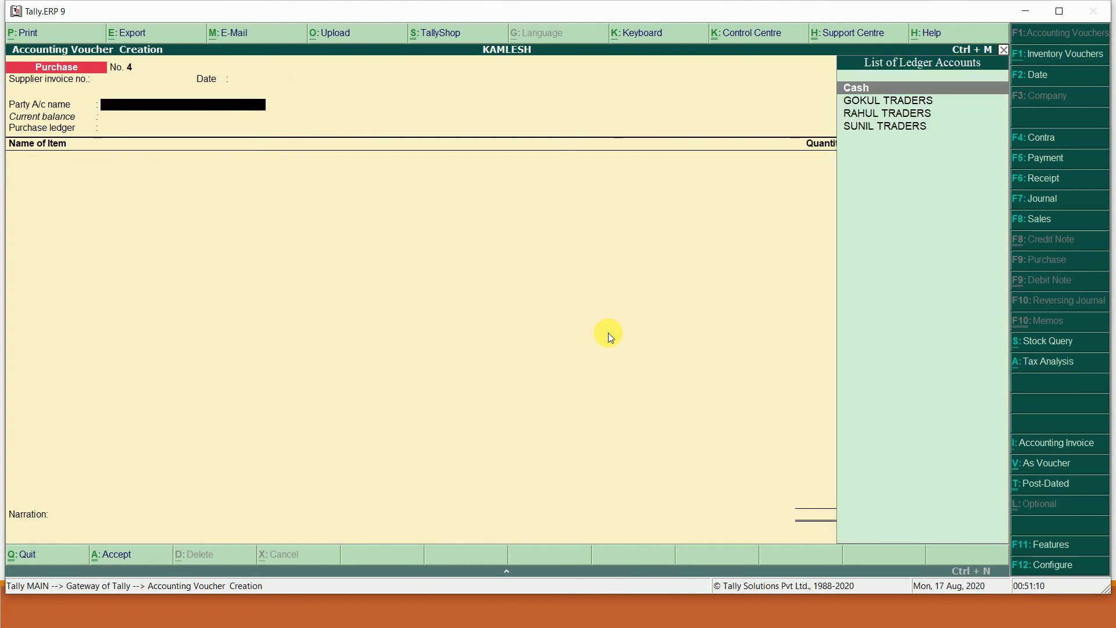
{"action": "key", "text": "BackSpace"}
{"action": "key", "text": "BackSpace"}
{"action": "type", "text": "4"}
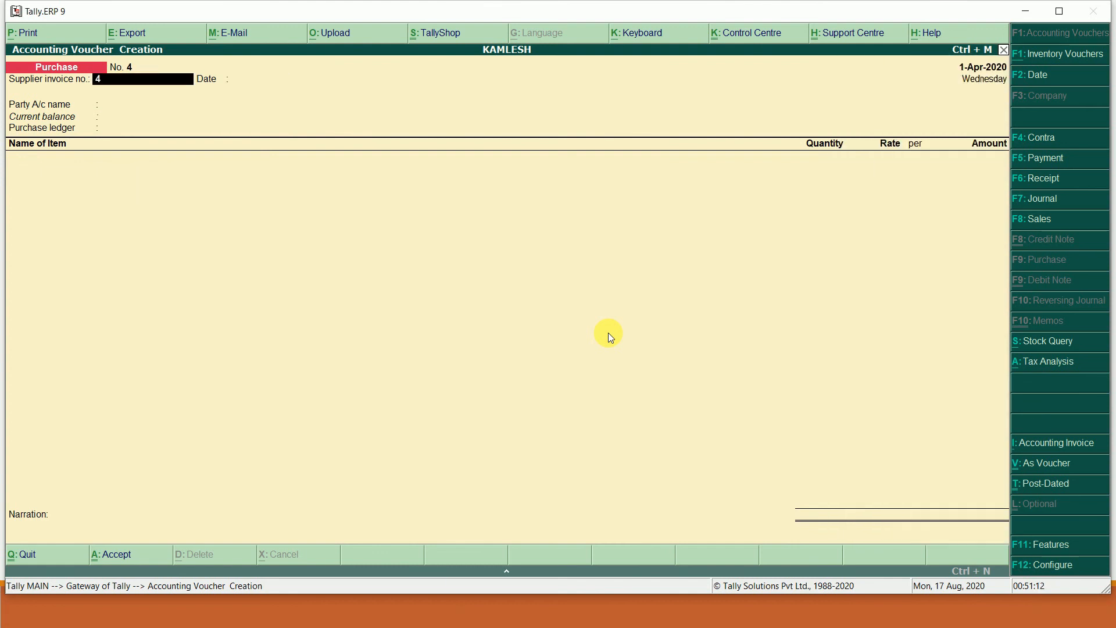
{"action": "key", "text": "Return"}
{"action": "key", "text": "Return"}
- Create party ledger SUNIL TRA. under Sundry Creditors
{"action": "key", "text": "alt+c"}
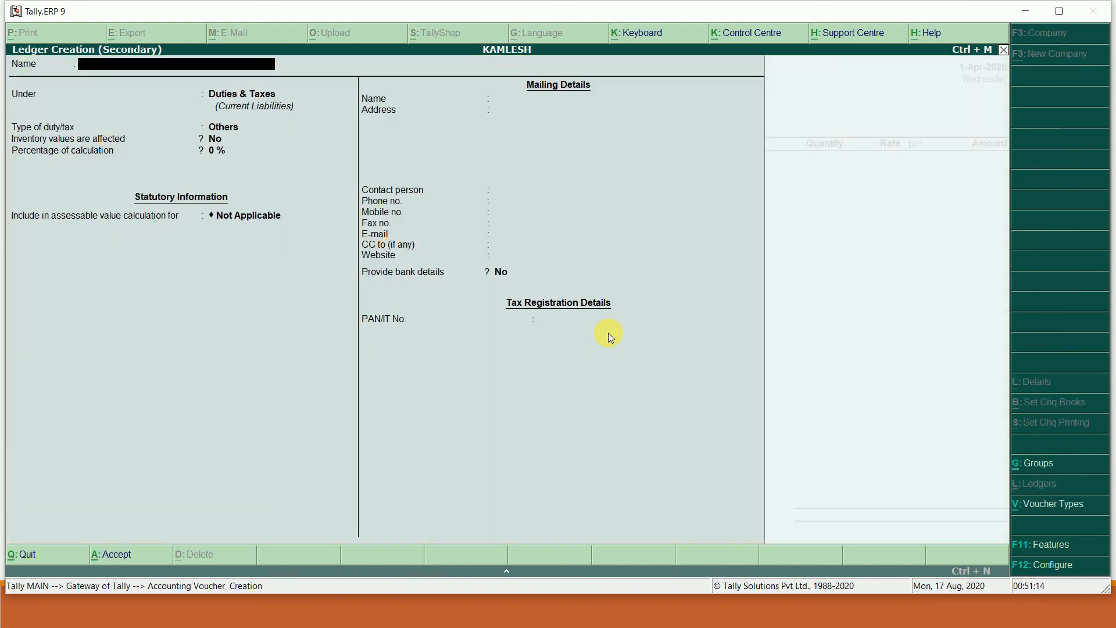
{"action": "type", "text": "SUIL"}
{"action": "key", "text": "BackSpace"}
{"action": "key", "text": "BackSpace"}
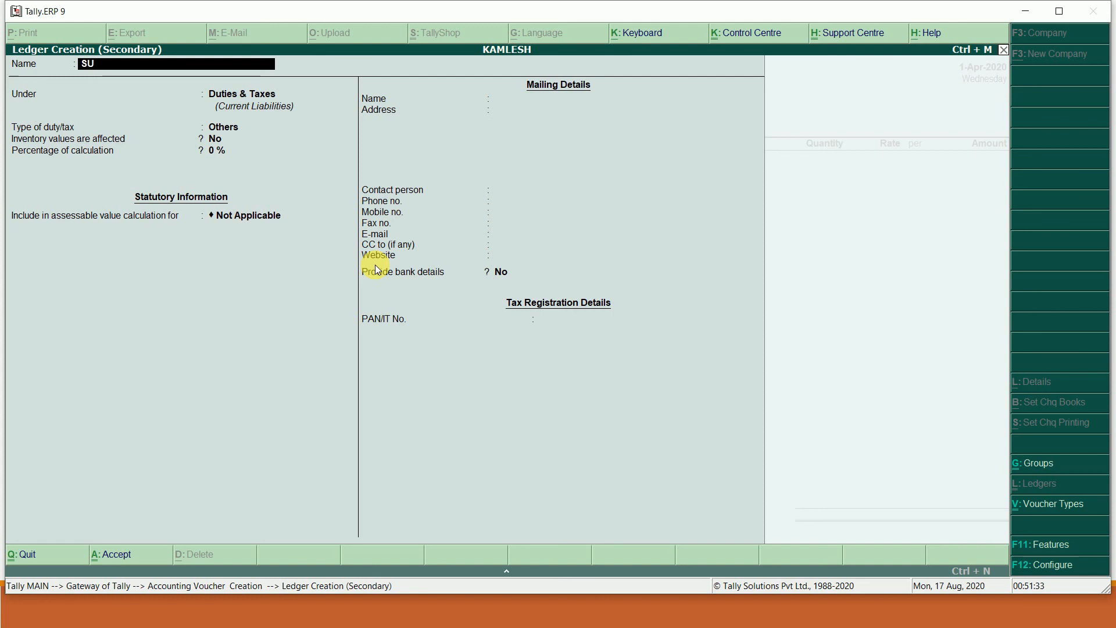
{"action": "type", "text": "NIL TRA."}
{"action": "key", "text": "Return"}
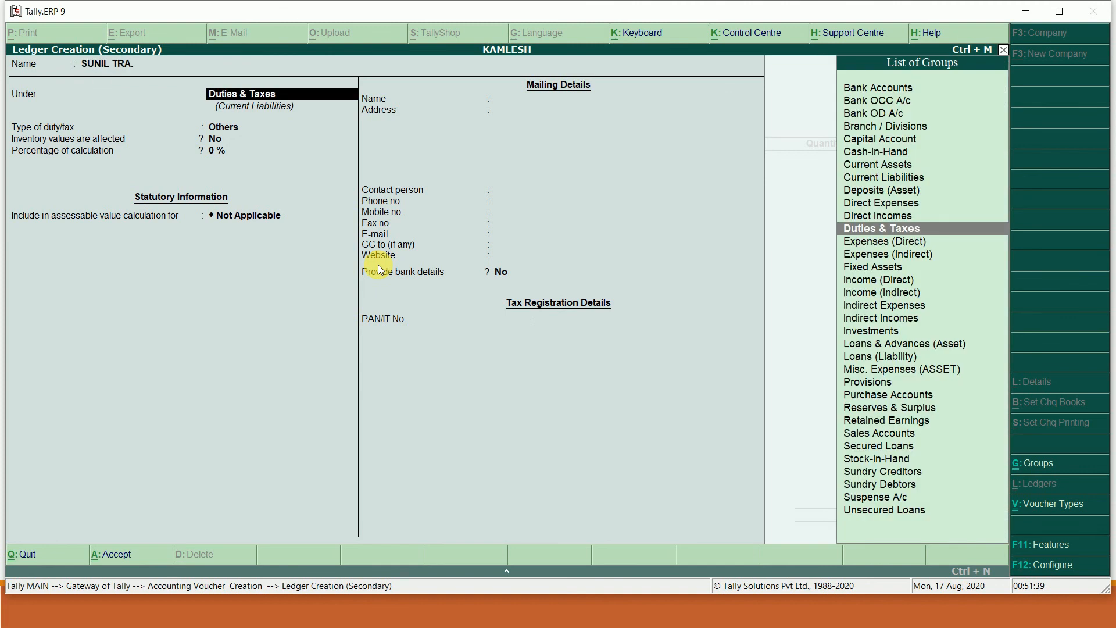
{"action": "type", "text": "CR"}
{"action": "key", "text": "Return"}
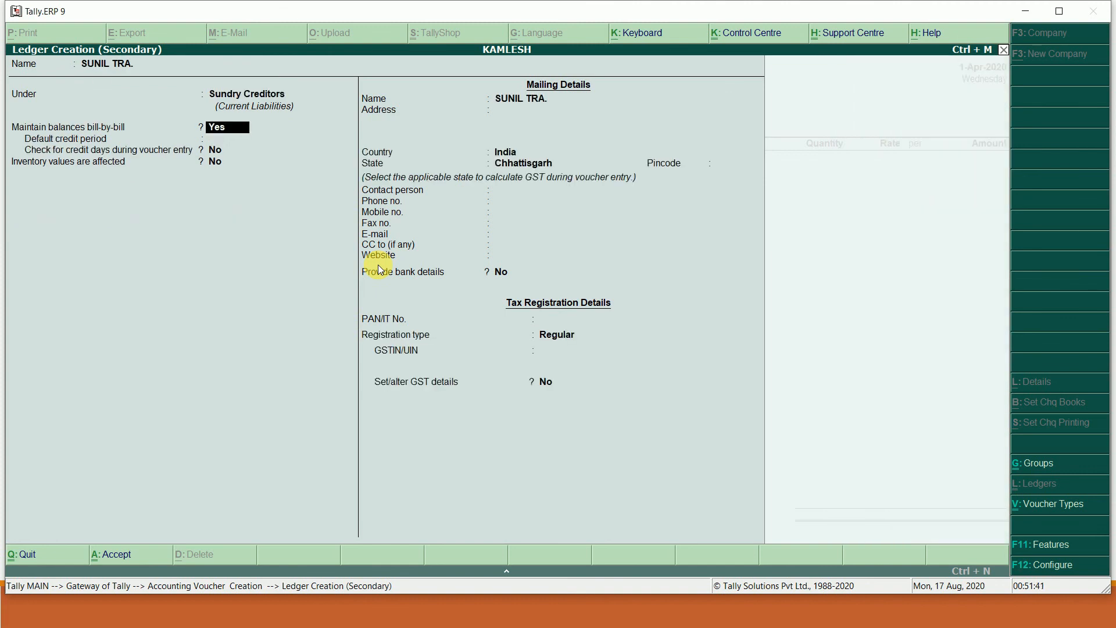
{"action": "key", "text": "Return"}
{"action": "key", "text": "Return"}
{"action": "key", "text": "Return"}
{"action": "key", "text": "Return"}
{"action": "key", "text": "Return"}
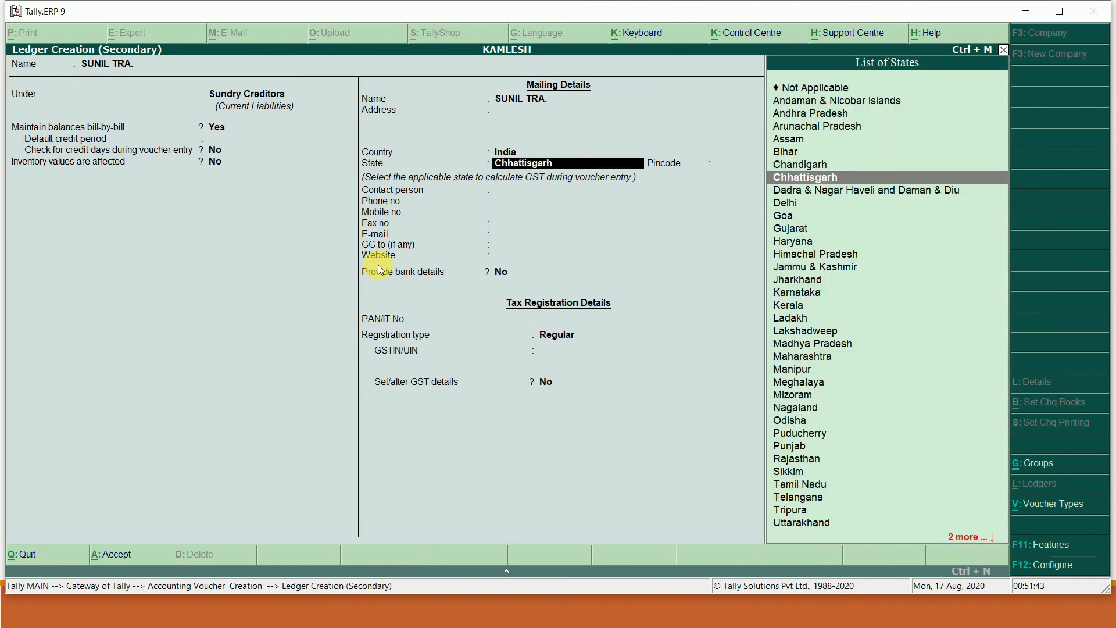
- Set the ledger's state to Delhi, enter the supplier's GSTIN, and save the ledger
{"action": "type", "text": "D"}
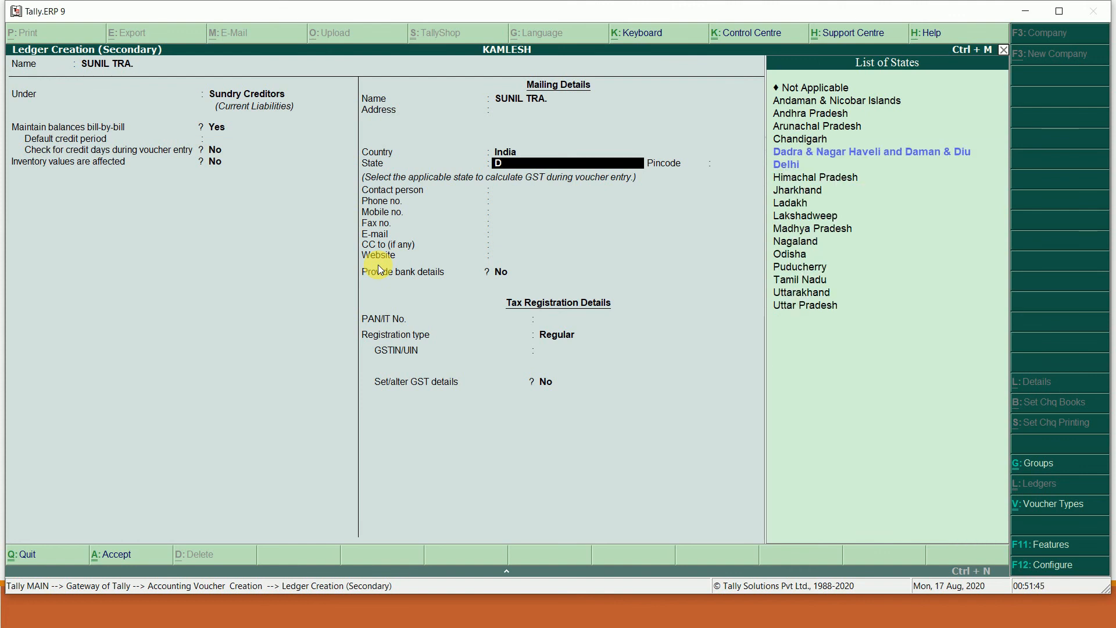
{"action": "key", "text": "Down"}
{"action": "key", "text": "Return"}
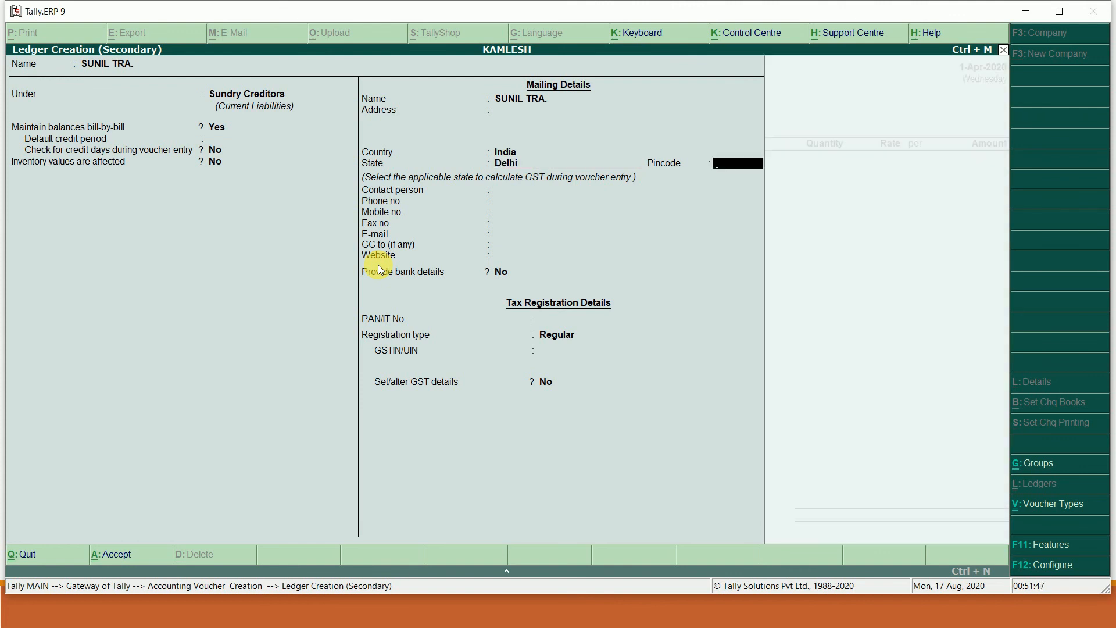
{"action": "key", "text": "Return"}
{"action": "key", "text": "Return"}
{"action": "key", "text": "Return"}
{"action": "key", "text": "Return"}
{"action": "key", "text": "Return"}
{"action": "key", "text": "Return"}
{"action": "key", "text": "Return"}
{"action": "key", "text": "Return"}
{"action": "key", "text": "Return"}
{"action": "key", "text": "Return"}
{"action": "key", "text": "Return"}
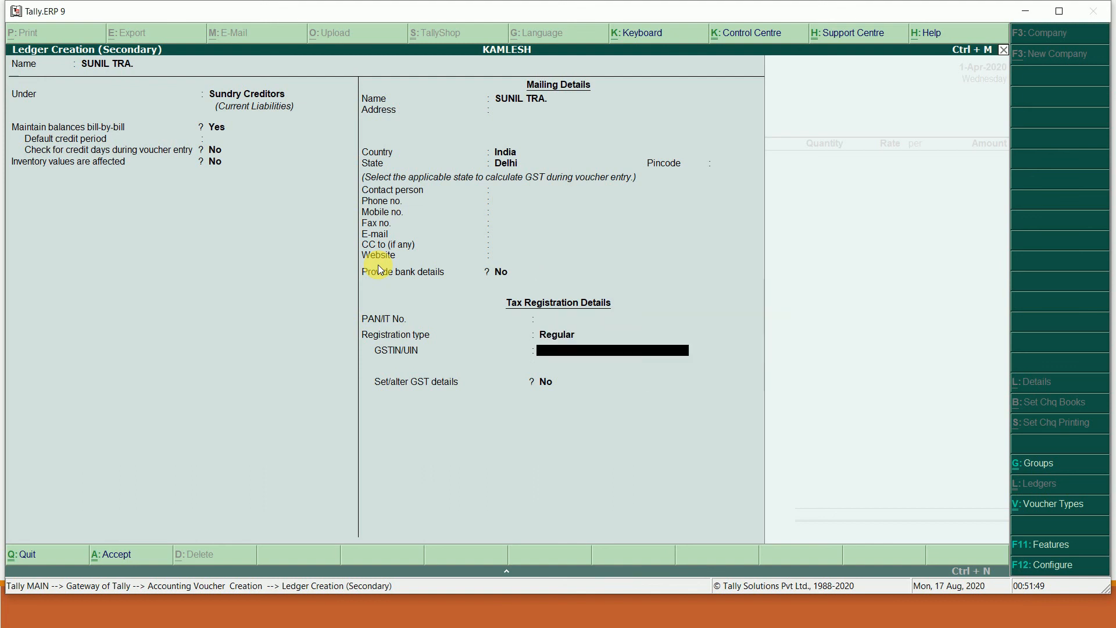
{"action": "type", "text": "07"}
{"action": "key", "text": "alt+Tab"}
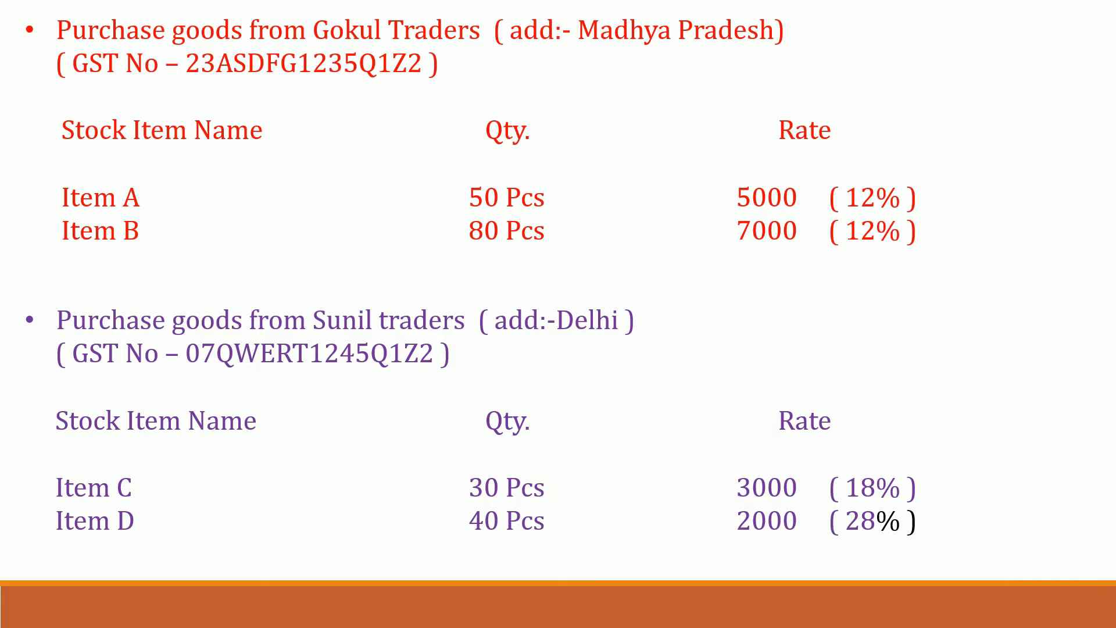
{"action": "key", "text": "alt+Tab"}
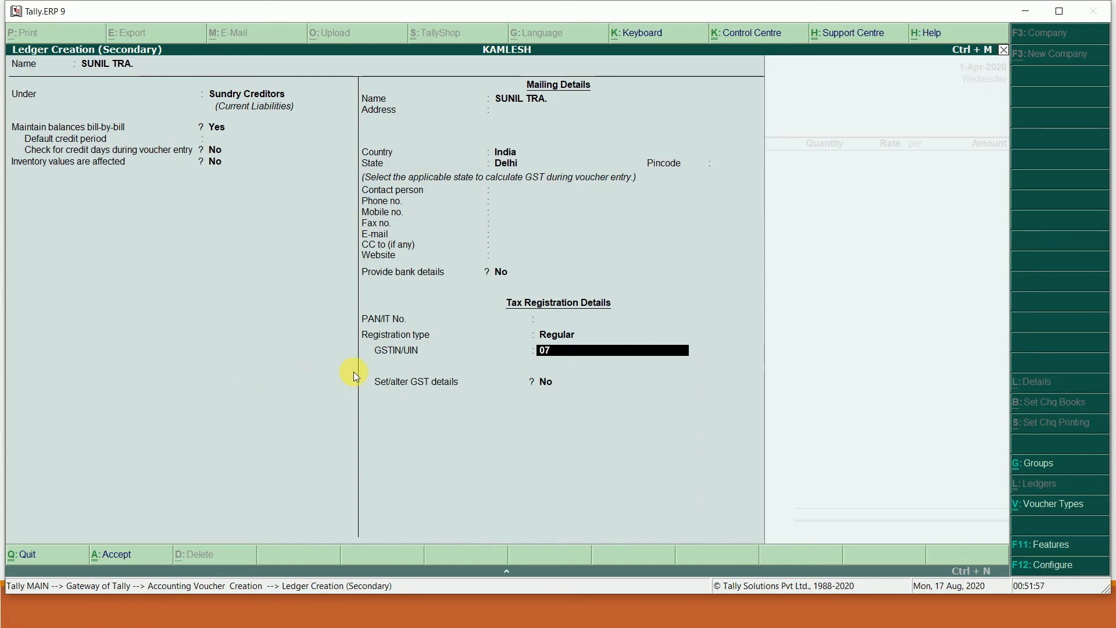
{"action": "type", "text": "QWERT1245"}
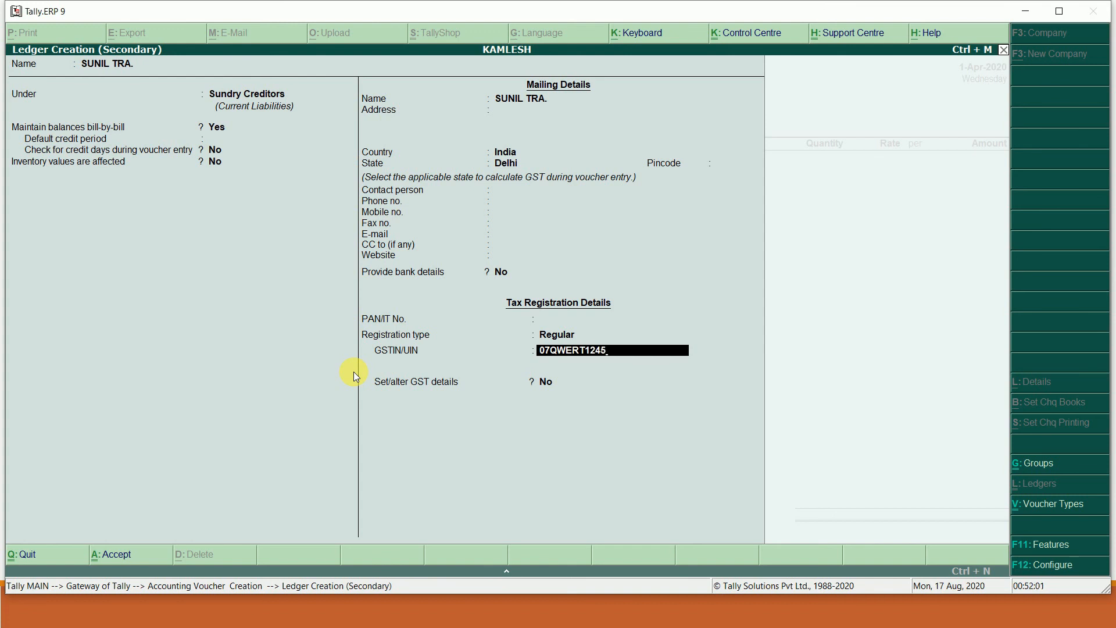
{"action": "type", "text": "Q1Z2"}
{"action": "key", "text": "Return"}
{"action": "key", "text": "Return"}
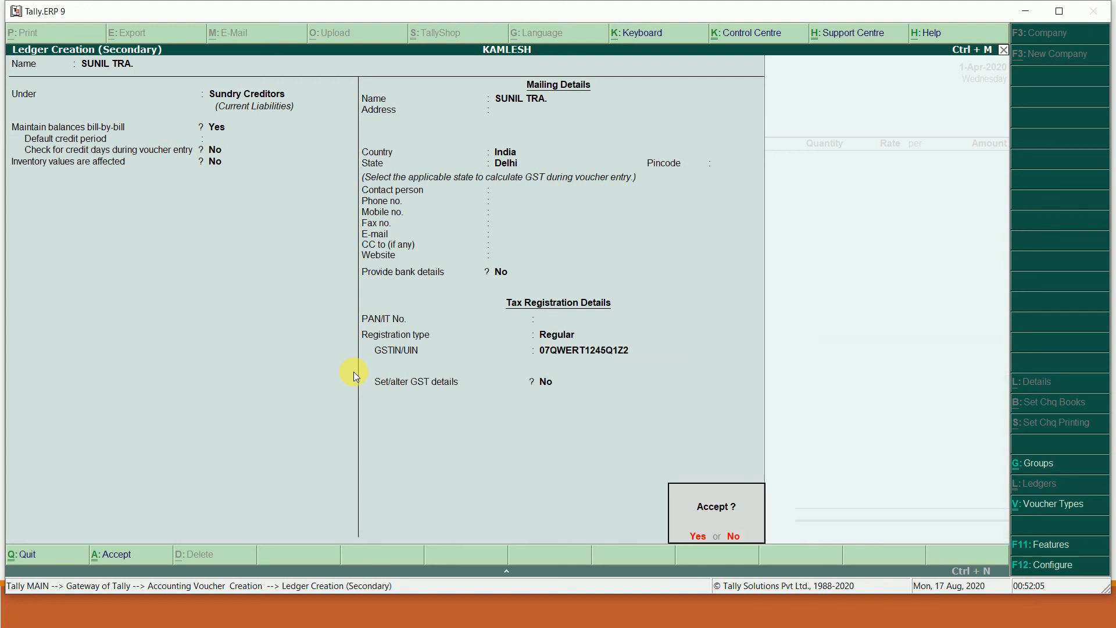
{"action": "key", "text": "Return"}
{"action": "key", "text": "Return"}
{"action": "key", "text": "Return"}
{"action": "key", "text": "Return"}
{"action": "key", "text": "Return"}
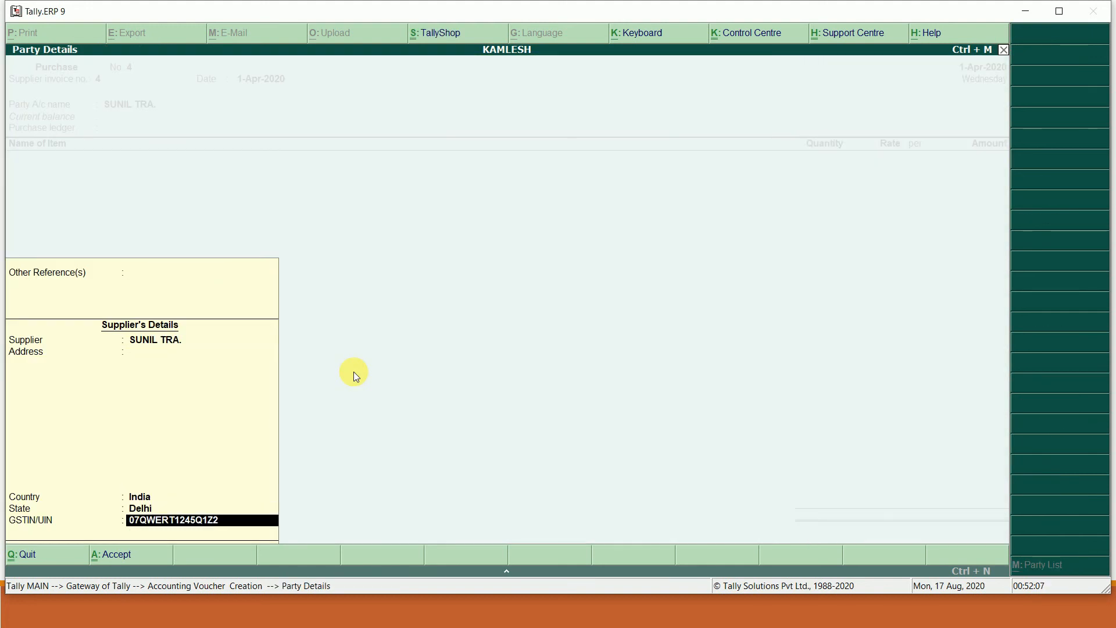
{"action": "key", "text": "Return"}
{"action": "key", "text": "Return"}
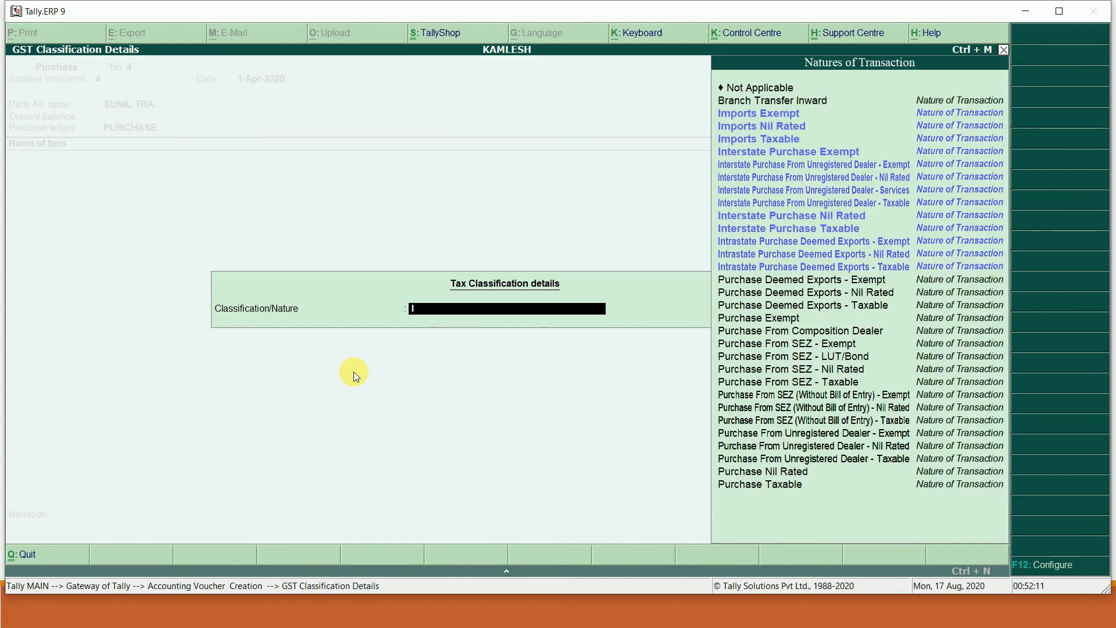
- Choose Interstate Purchase Taxable as the nature of transaction
{"action": "key", "text": "Down"}
{"action": "key", "text": "Down"}
{"action": "key", "text": "Down"}
{"action": "key", "text": "Down"}
{"action": "key", "text": "Down"}
{"action": "key", "text": "Down"}
{"action": "key", "text": "Down"}
{"action": "key", "text": "Down"}
{"action": "key", "text": "Down"}
{"action": "key", "text": "Down"}
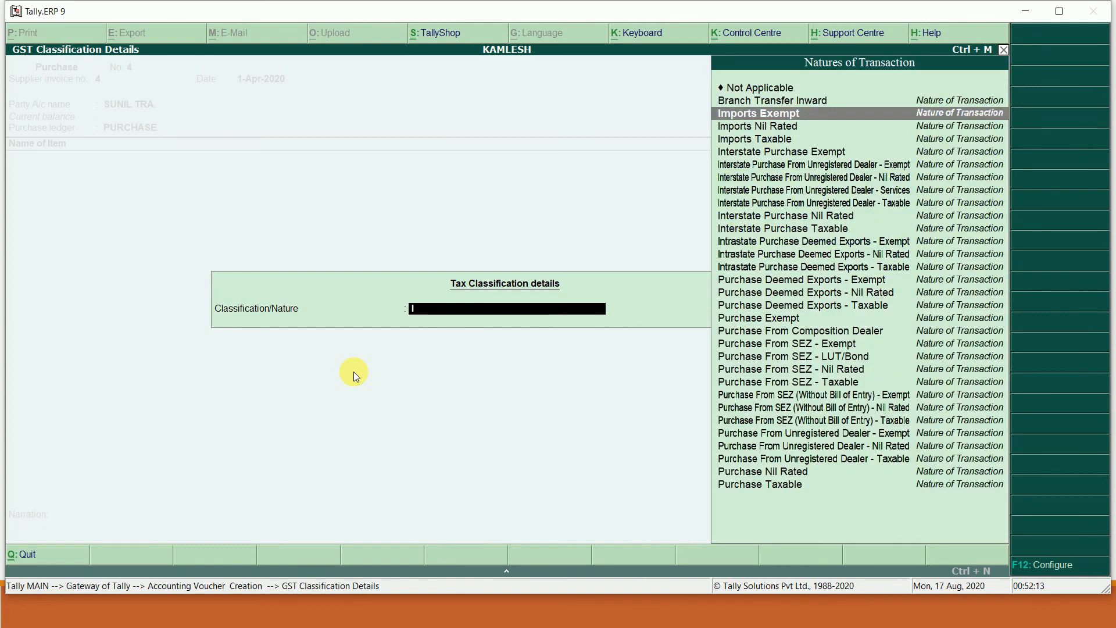
{"action": "key", "text": "Down"}
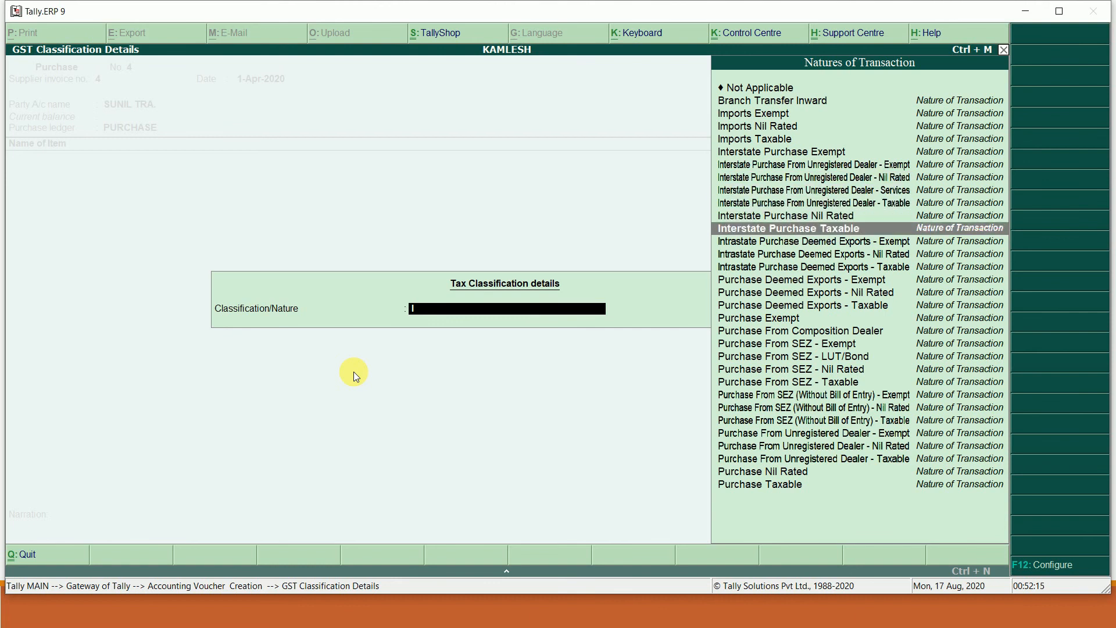
{"action": "key", "text": "Return"}
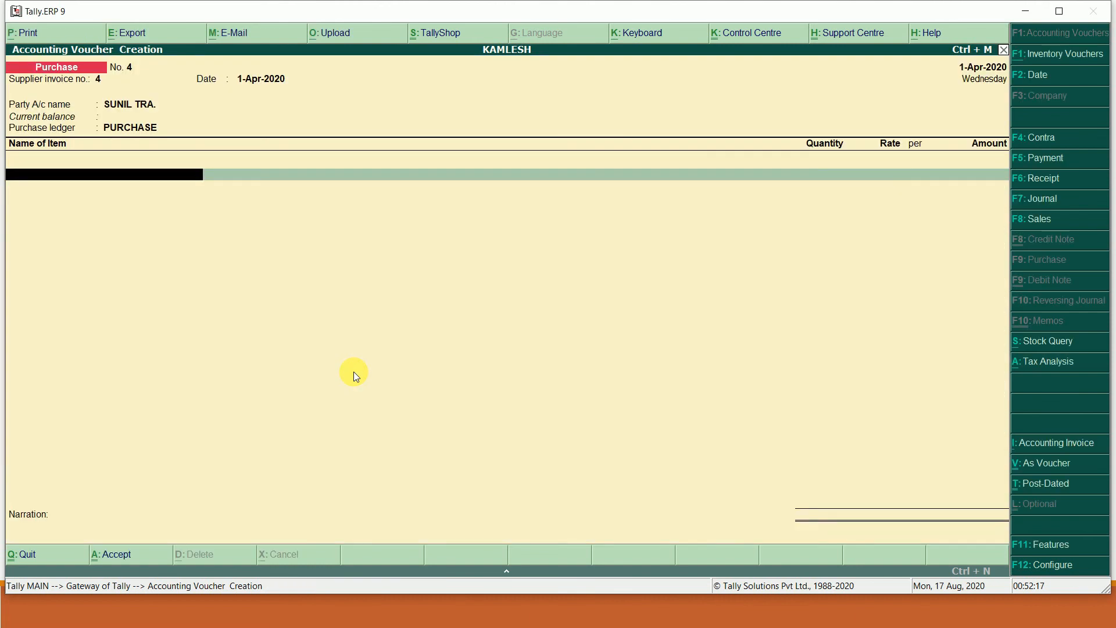
{"action": "key", "text": "alt+Tab"}
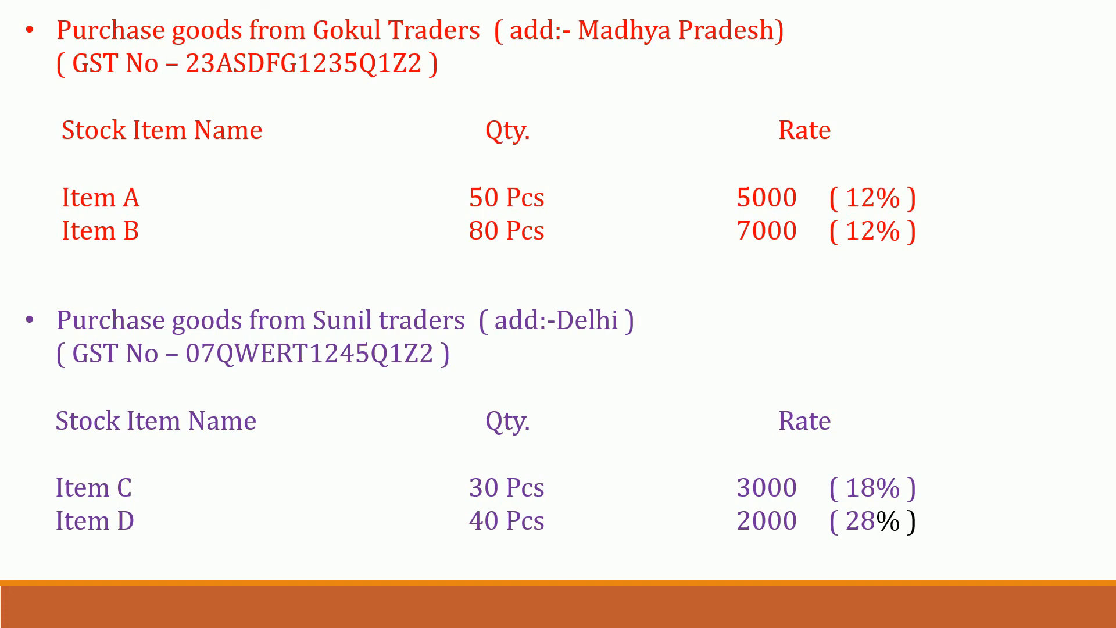
{"action": "key", "text": "alt+Tab"}
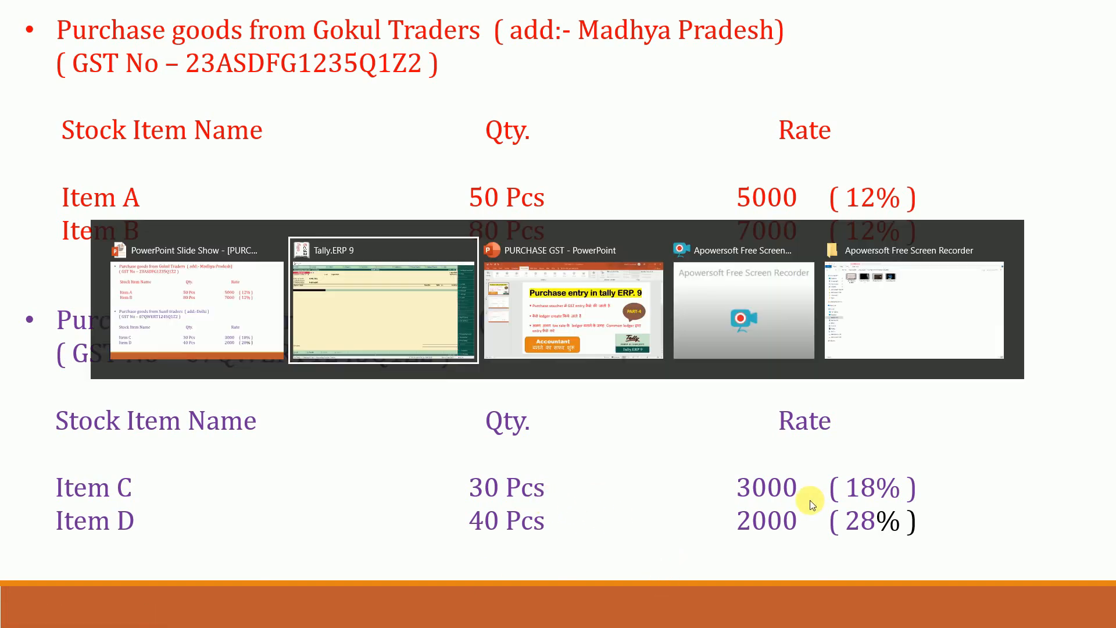
- Enter ITEM C on the first line: 30 PCS at 3,000
{"action": "type", "text": "I"}
{"action": "key", "text": "Down"}
{"action": "key", "text": "Down"}
{"action": "key", "text": "Return"}
{"action": "key", "text": "Return"}
{"action": "type", "text": "30"}
{"action": "key", "text": "Return"}
{"action": "key", "text": "Return"}
{"action": "key", "text": "Return"}
{"action": "key", "text": "Return"}
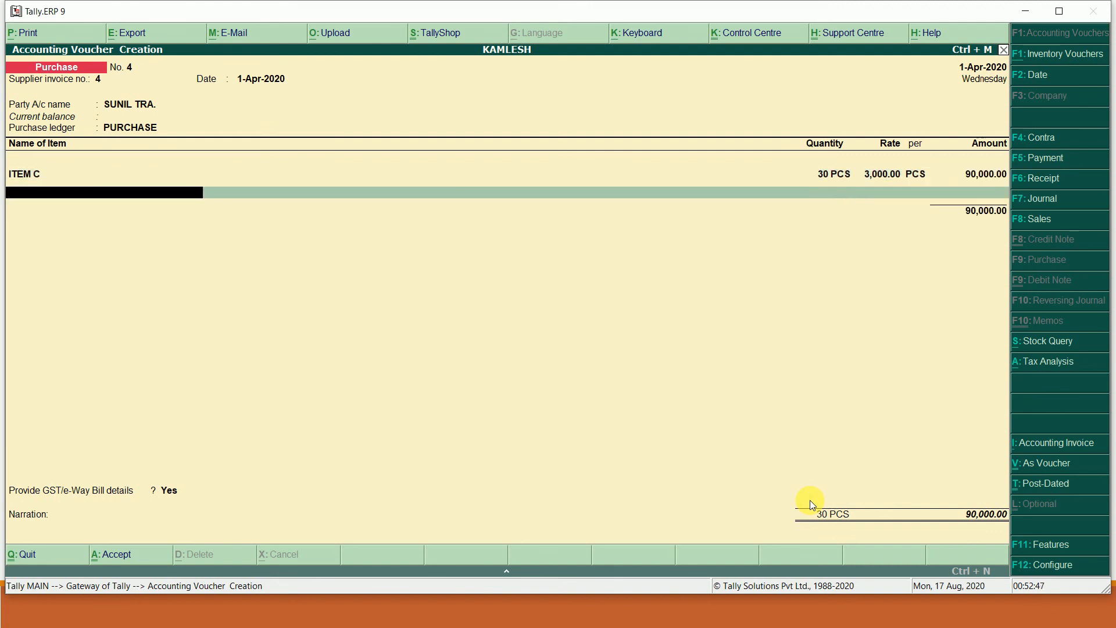
- Add ITEM D, 40 PCS at 2,000, for a total of 1,70,000.00
{"action": "type", "text": "I"}
{"action": "key", "text": "Down"}
{"action": "key", "text": "Down"}
{"action": "key", "text": "Down"}
{"action": "key", "text": "Return"}
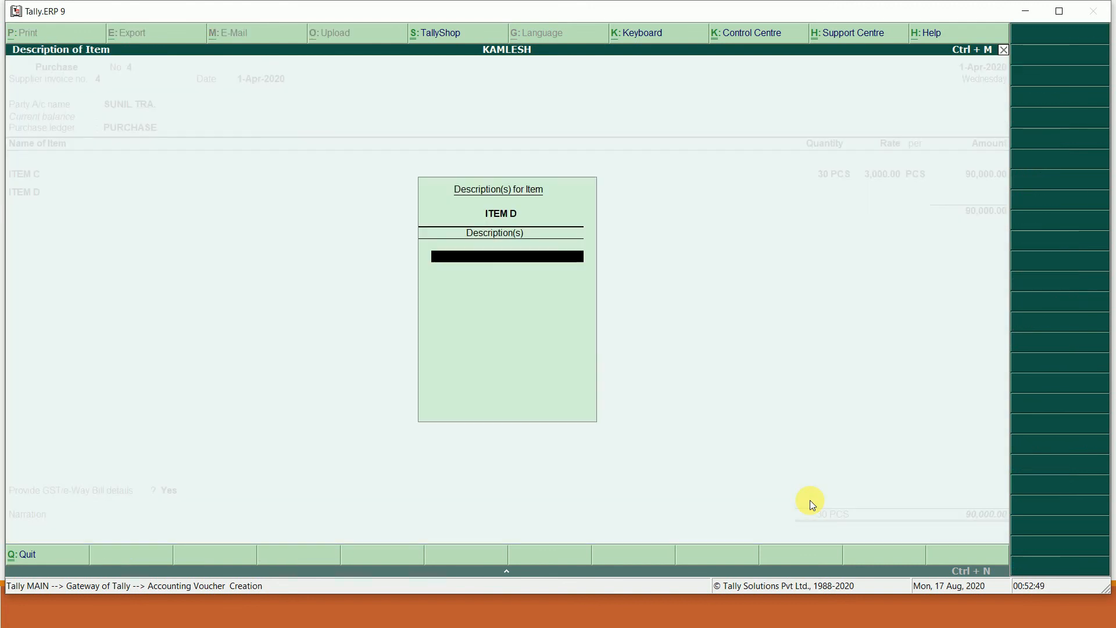
{"action": "key", "text": "Return"}
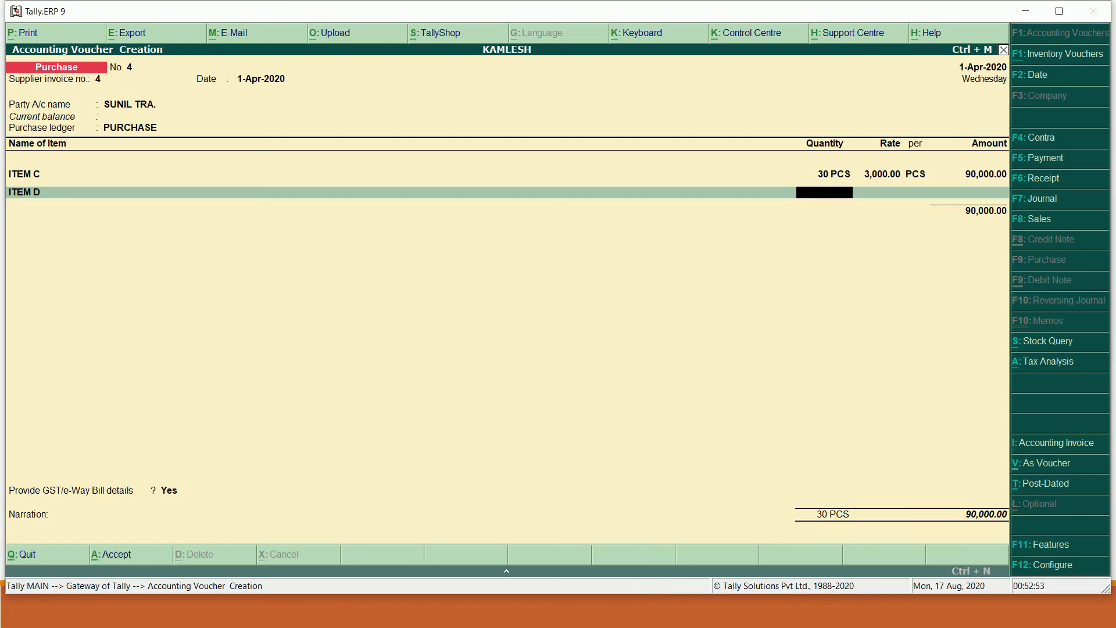
{"action": "type", "text": "40"}
{"action": "key", "text": "Return"}
{"action": "key", "text": "Return"}
{"action": "key", "text": "Return"}
{"action": "key", "text": "Return"}
{"action": "key", "text": "Return"}
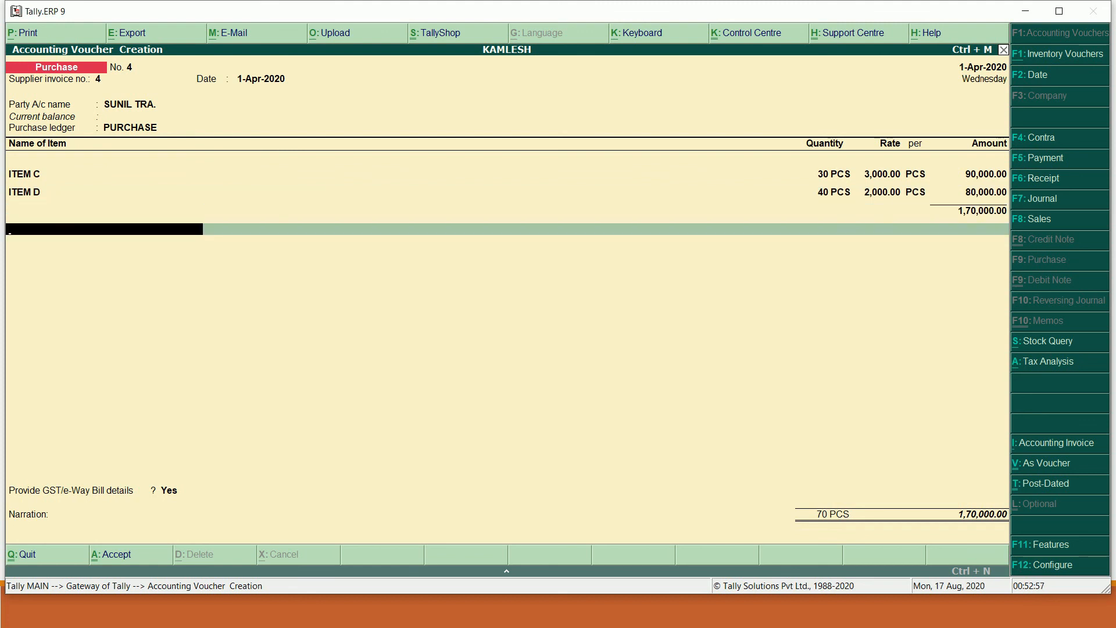
- Add IGST of 38,600.00 and save voucher No. 4 at 2,08,600.00
{"action": "type", "text": "I"}
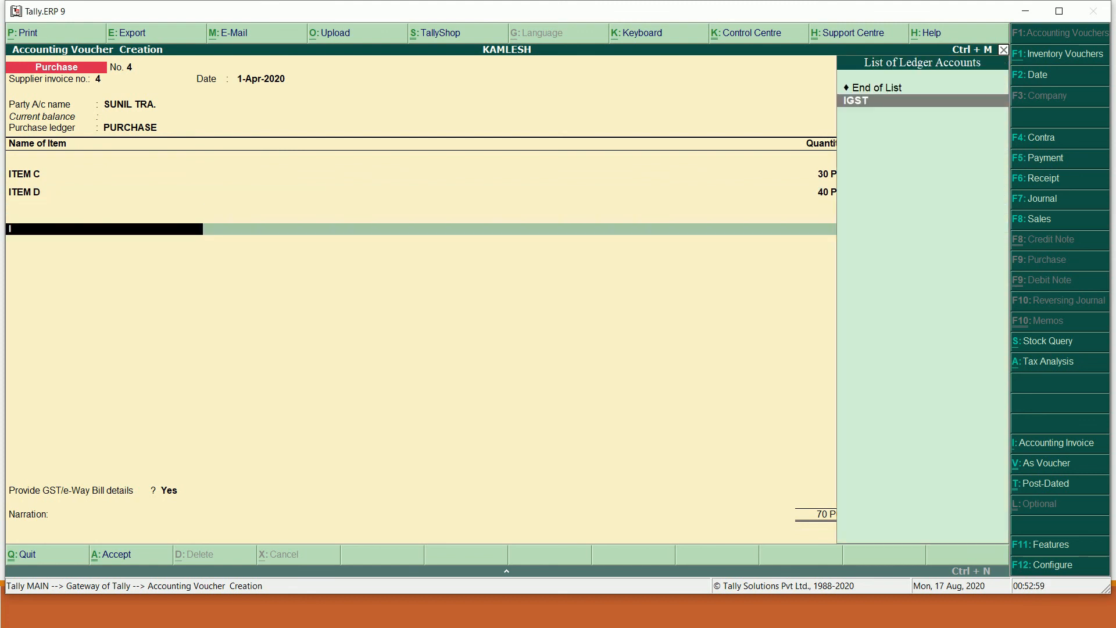
{"action": "key", "text": "Return"}
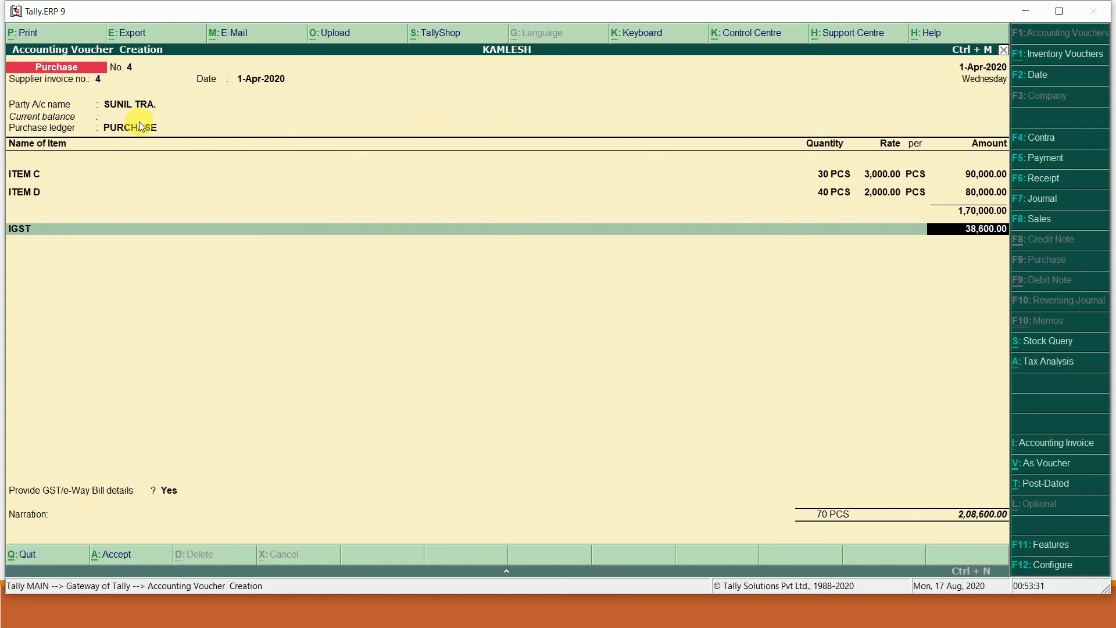
{"action": "key", "text": "Return"}
{"action": "key", "text": "Return"}
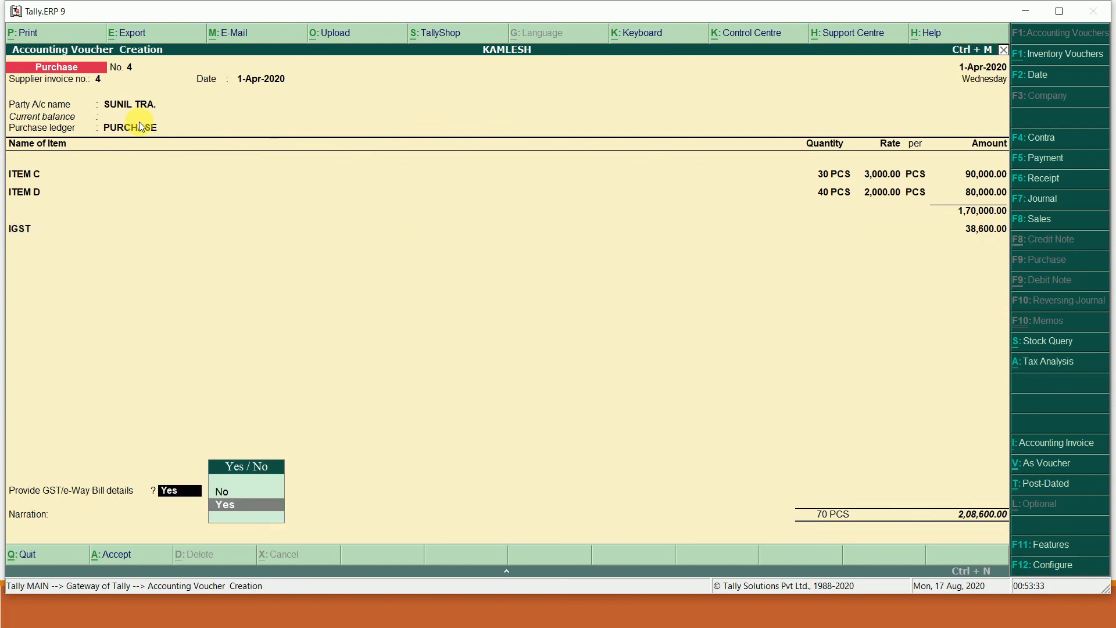
{"action": "key", "text": "Return"}
{"action": "key", "text": "ctrl+a"}
{"action": "key", "text": "ctrl+a"}
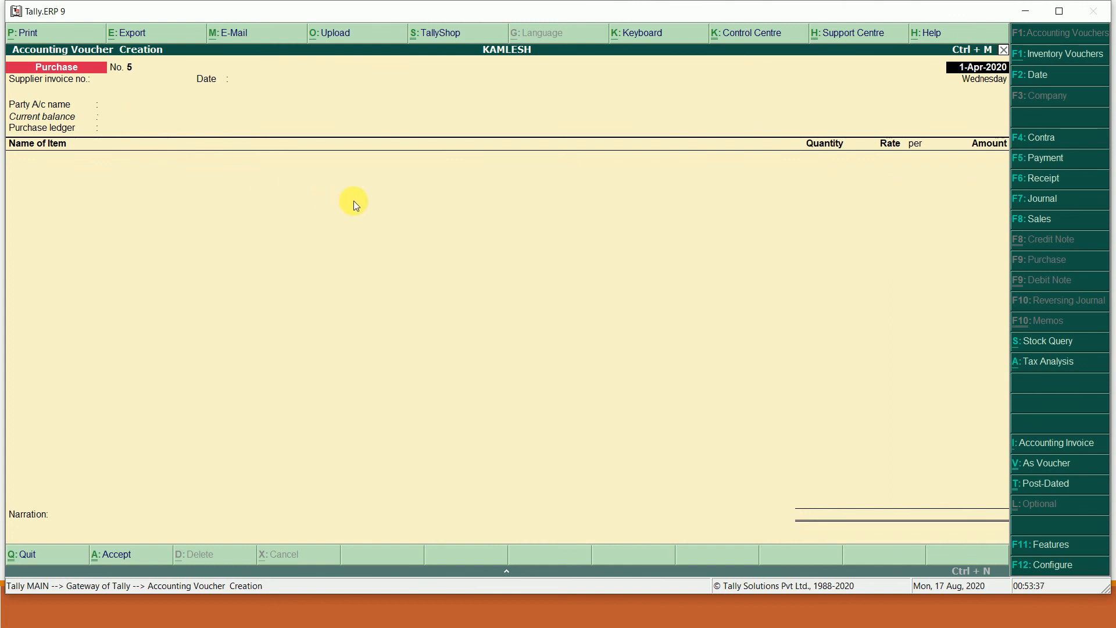